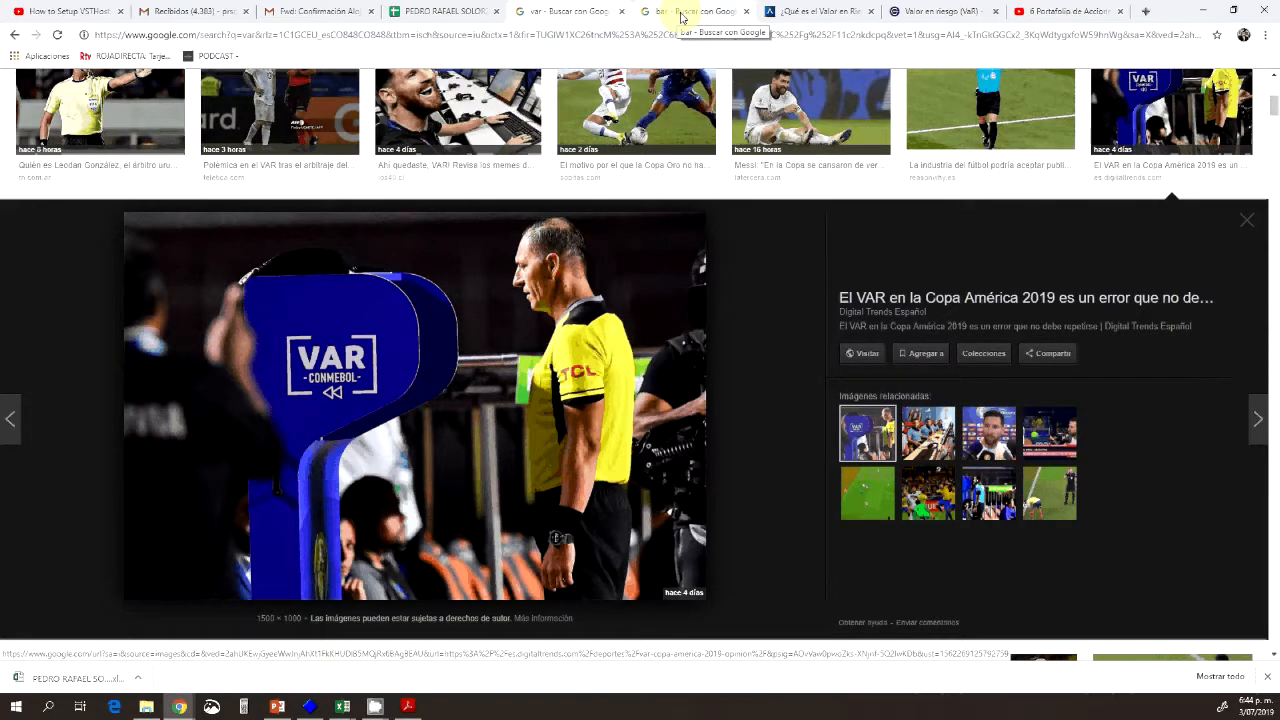
View the Google results for "bar" and the Economipedia article on Valor en riesgo (VaR).
click(681, 14)
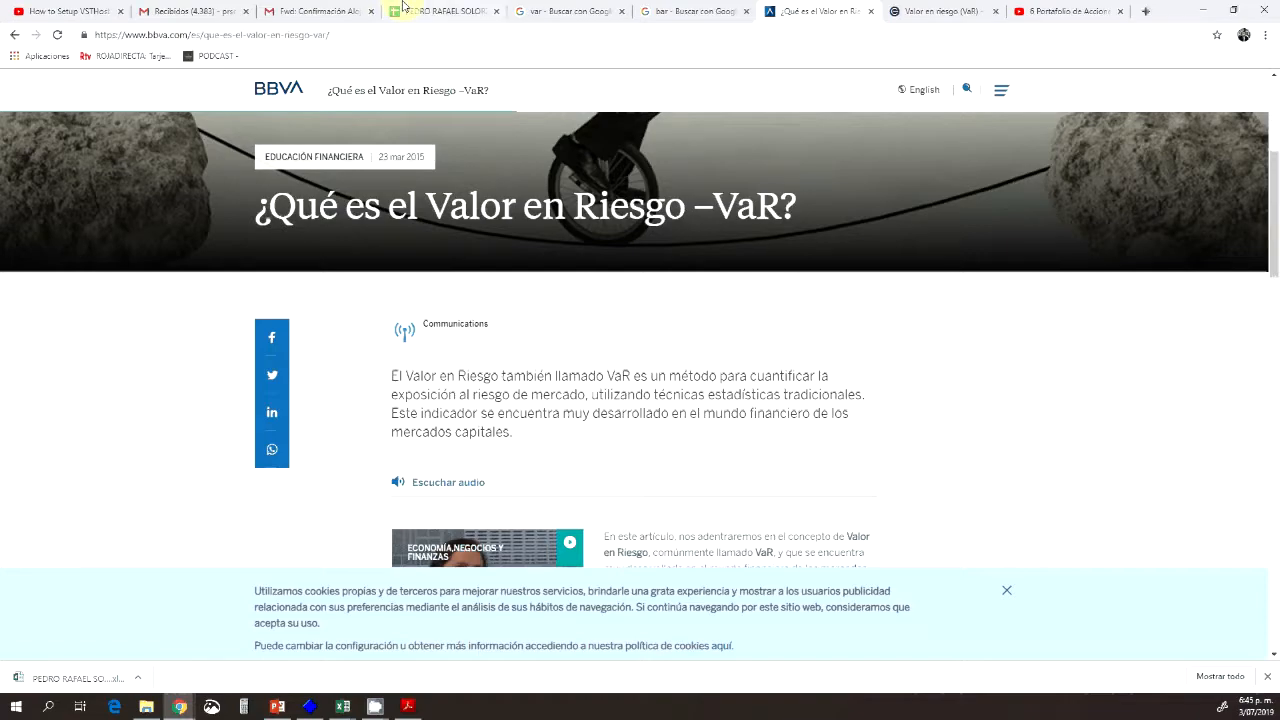
click(915, 11)
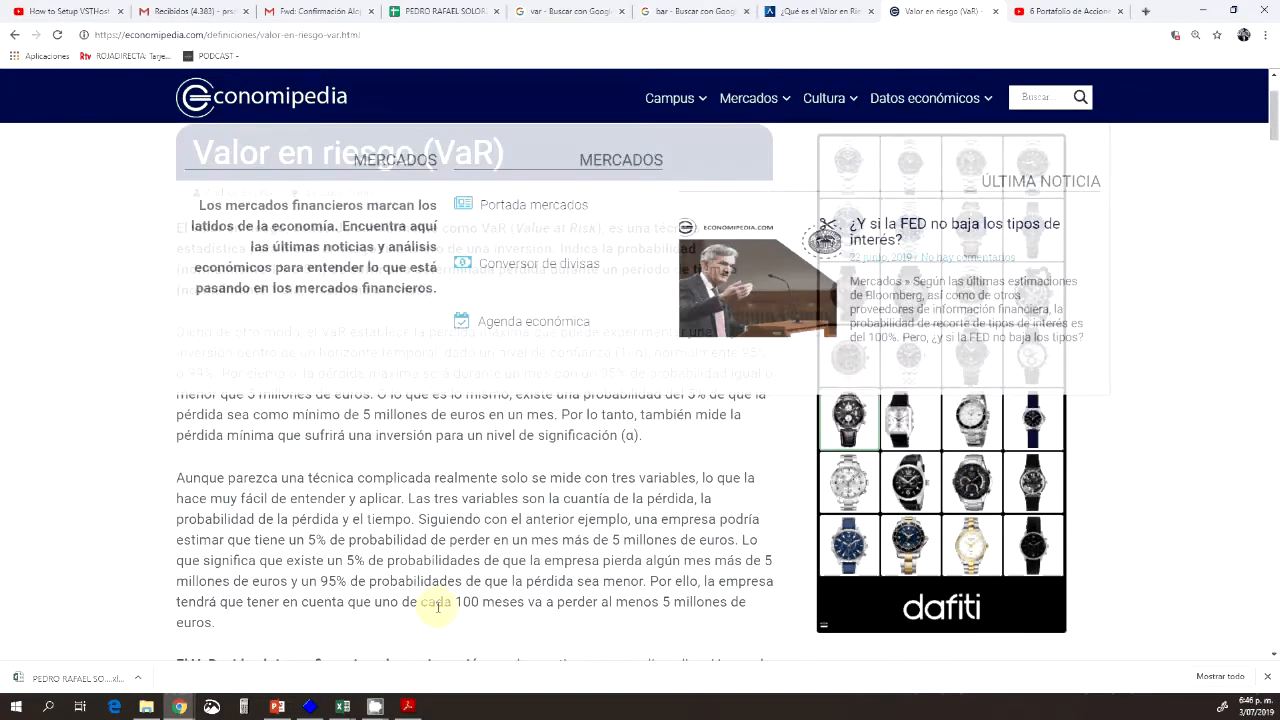
Switch to the Excel workbook "Ejercicio portafolio mínima varianza ACTUALIZADO" and examine the portfolio weights table, performance formula and Portafolio Mínima Varianza pie chart.
mouse_move(343, 708)
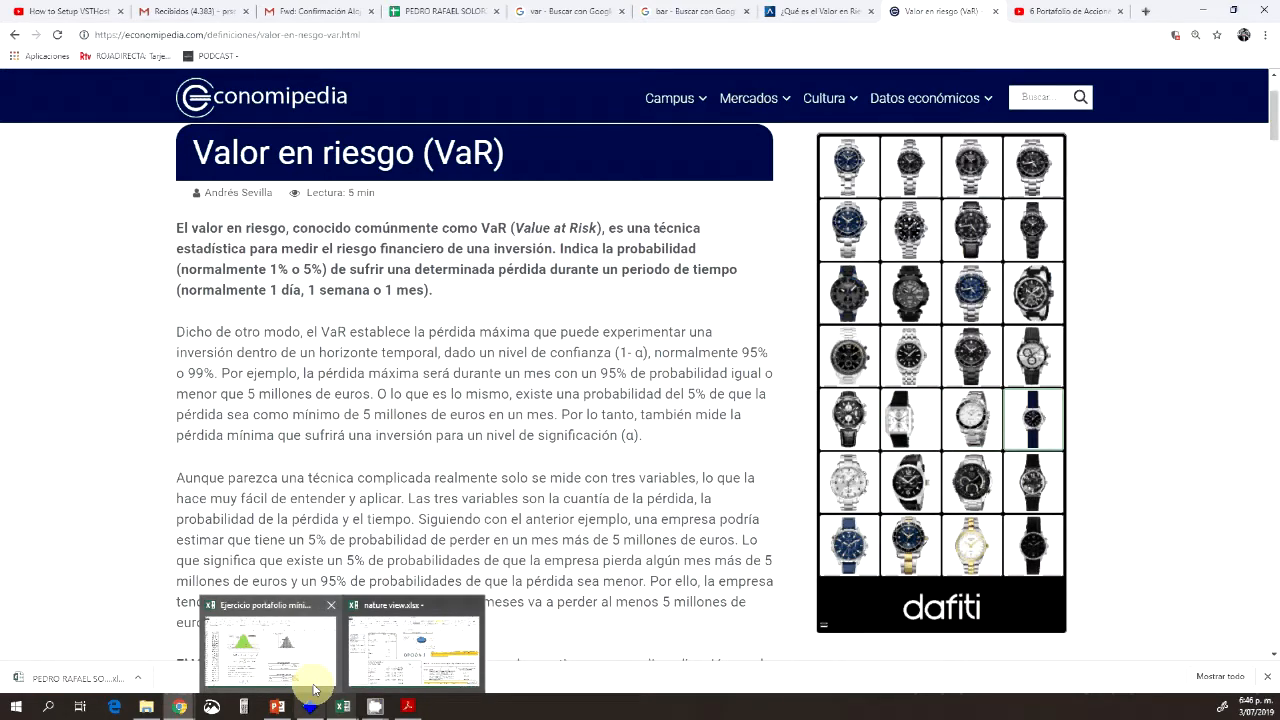
click(313, 689)
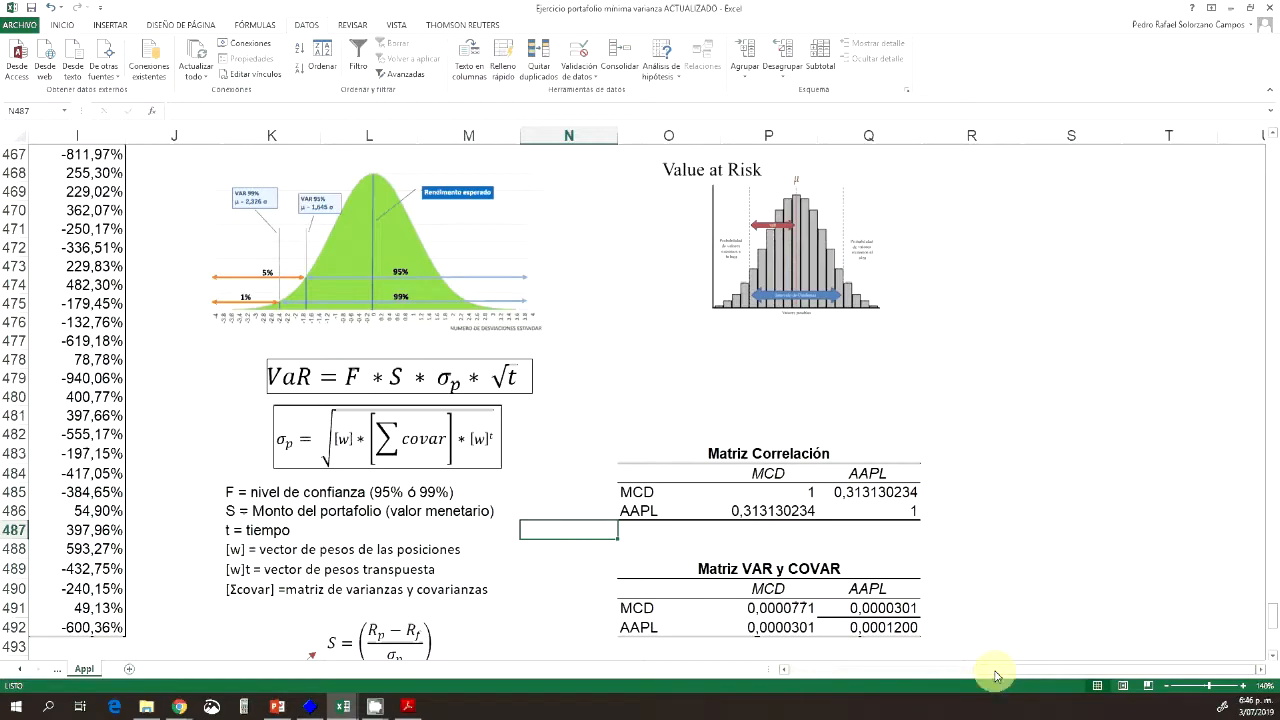
scroll(990, 670, left, 1)
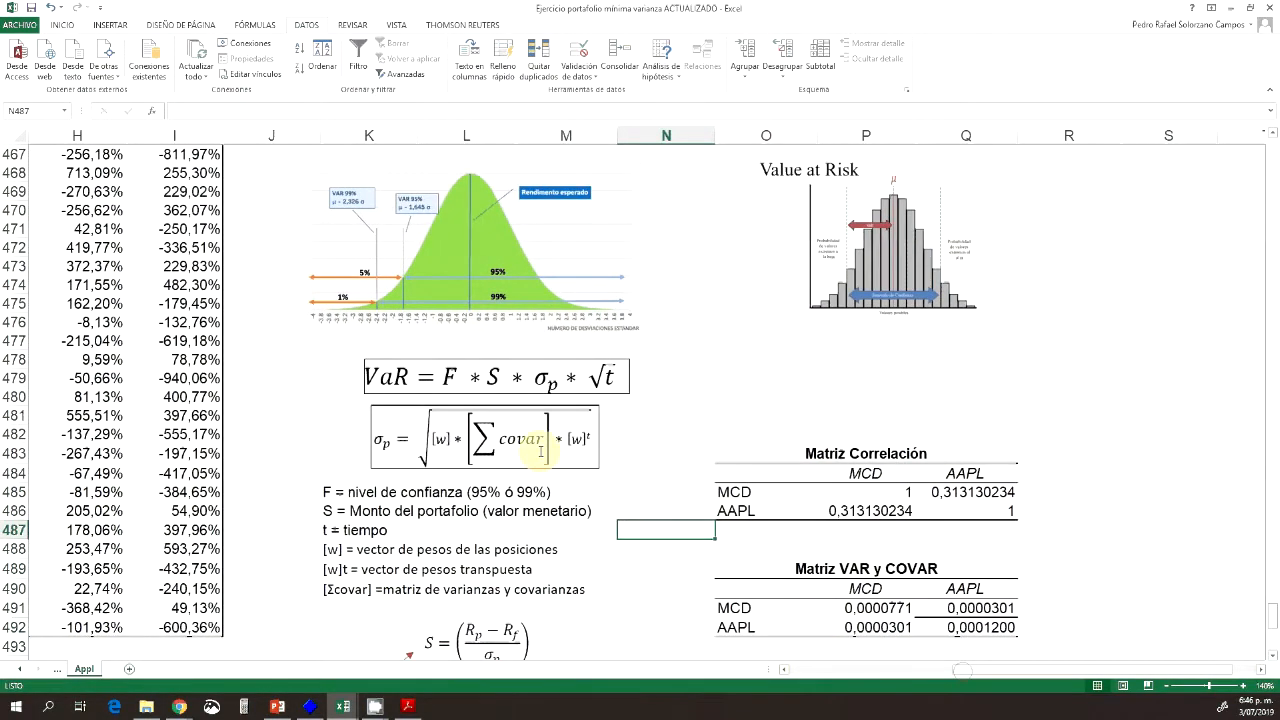
scroll(539, 451, down, 4)
scroll(541, 451, down, 1)
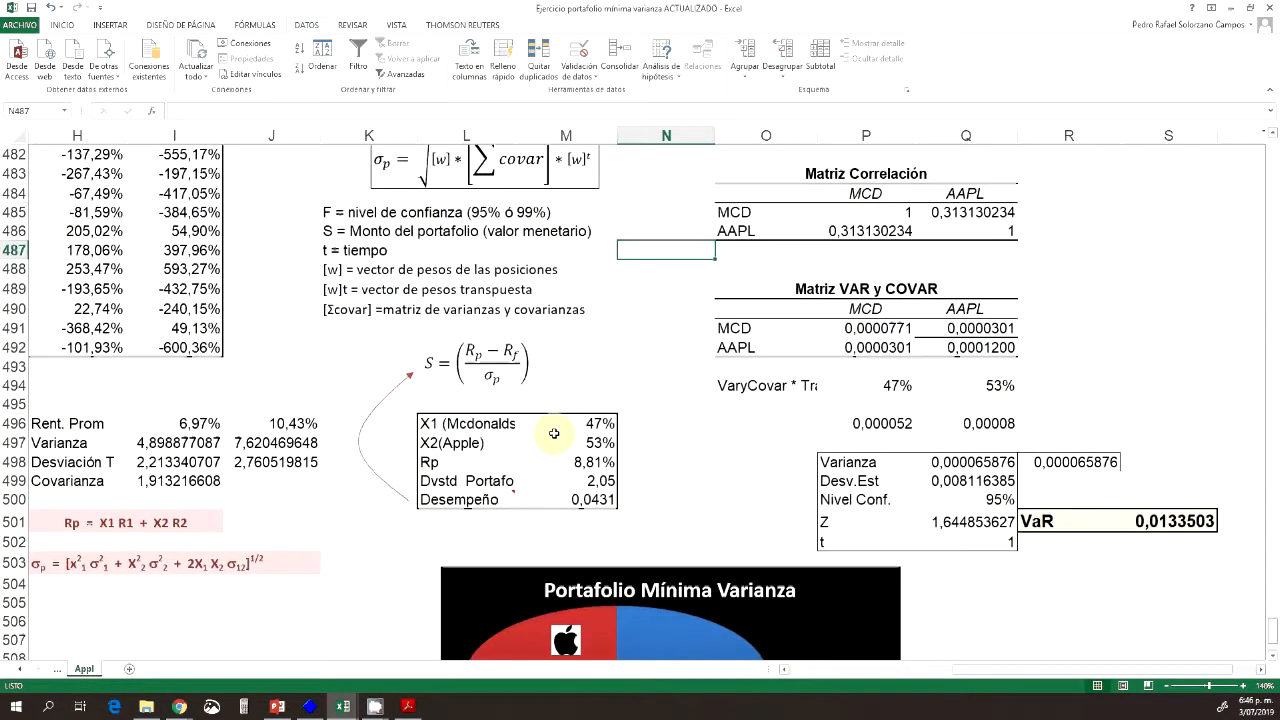
scroll(540, 451, down, 1)
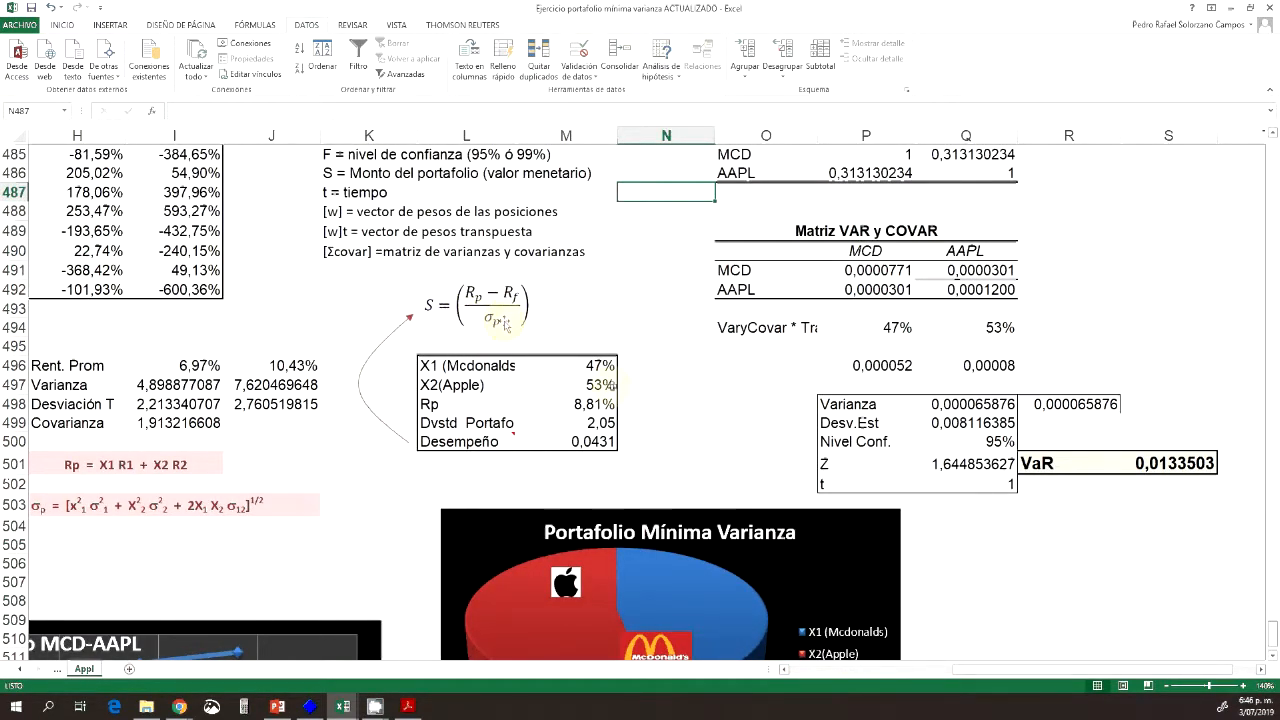
scroll(606, 405, down, 1)
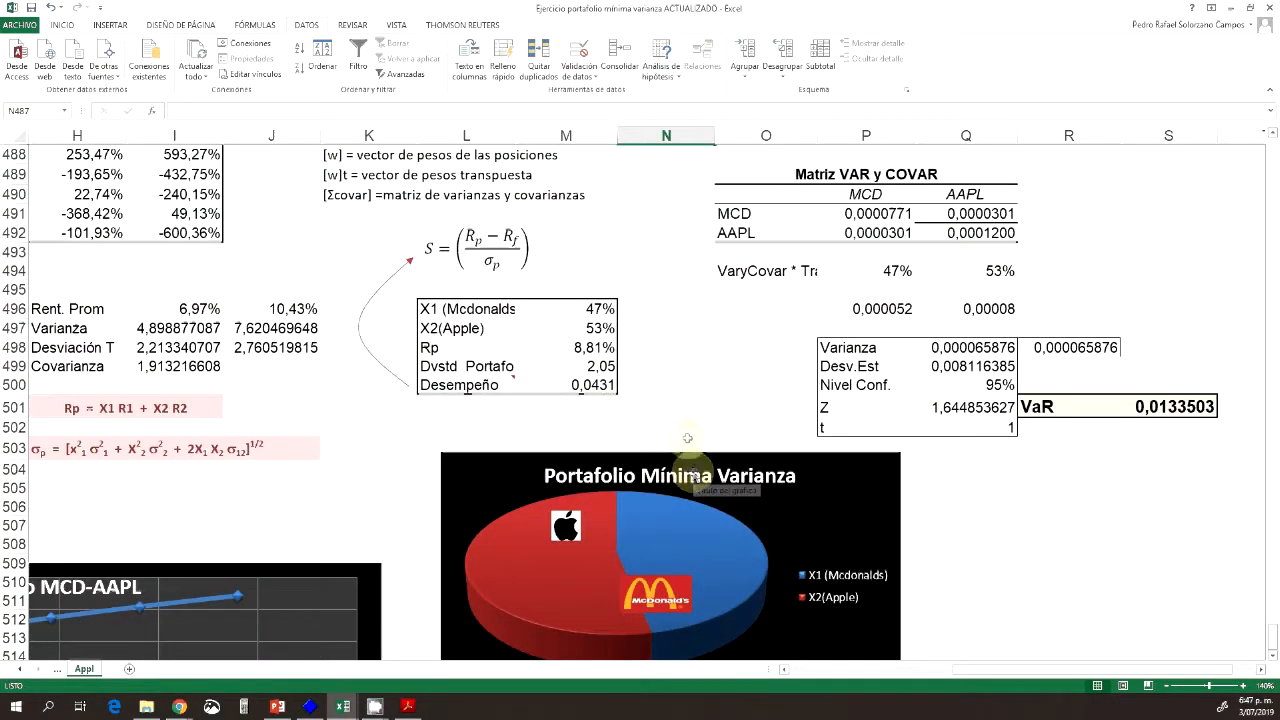
scroll(650, 475, down, 1)
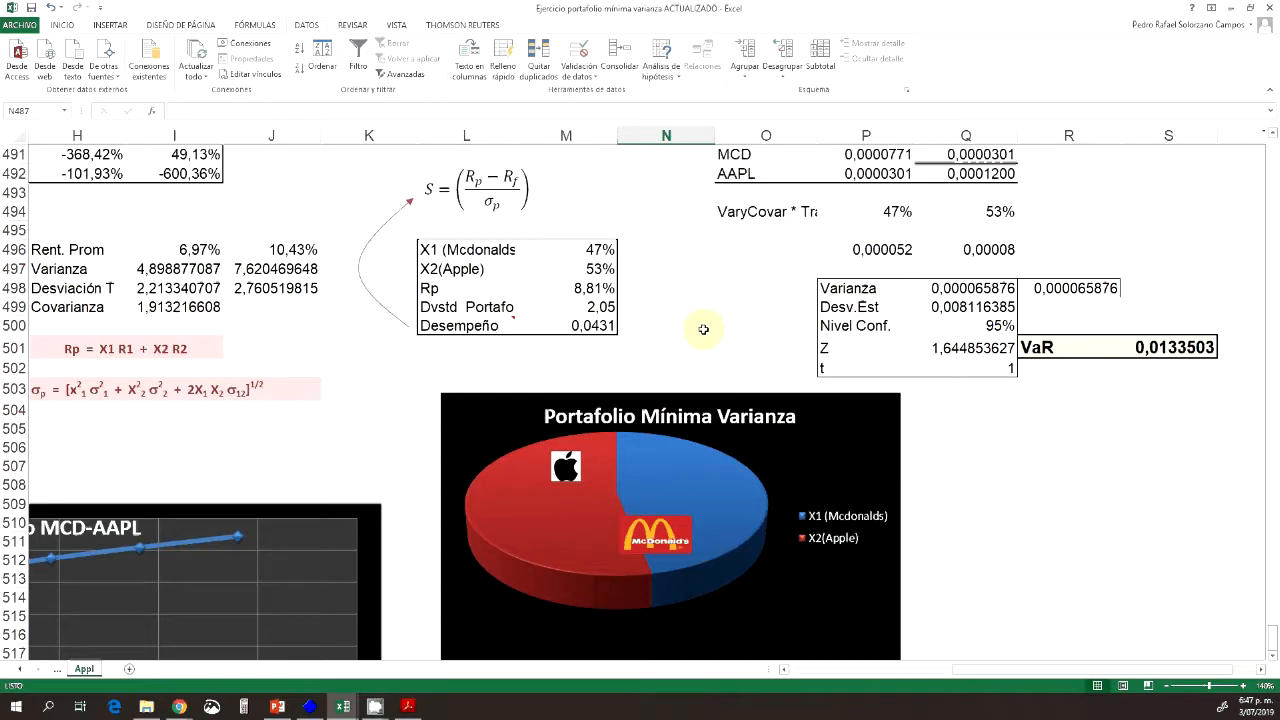
scroll(703, 329, up, 1)
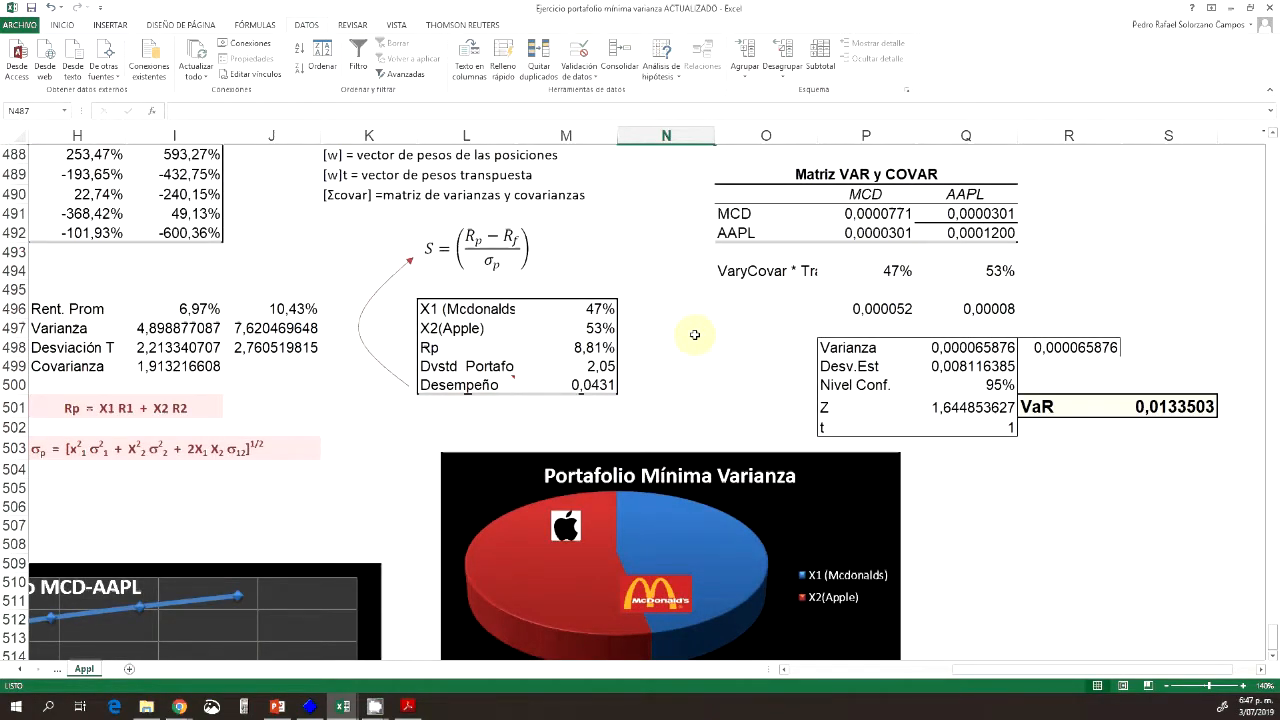
scroll(694, 334, down, 3)
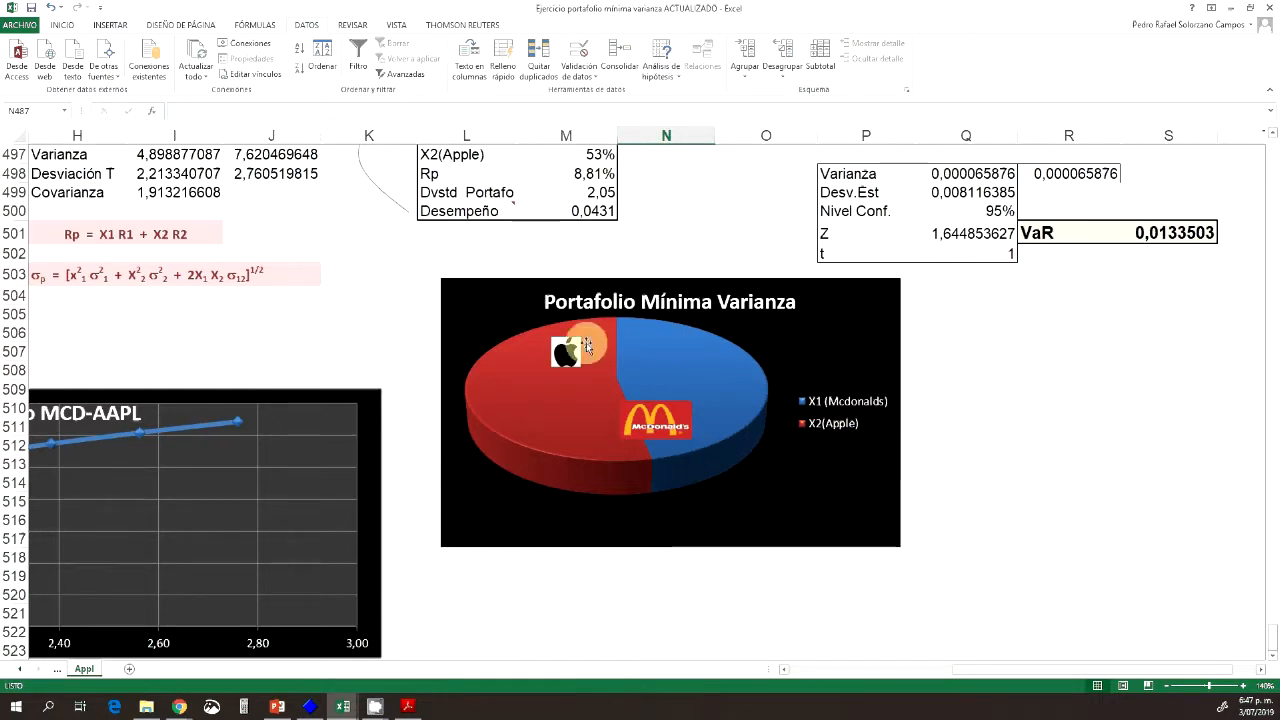
scroll(626, 260, up, 1)
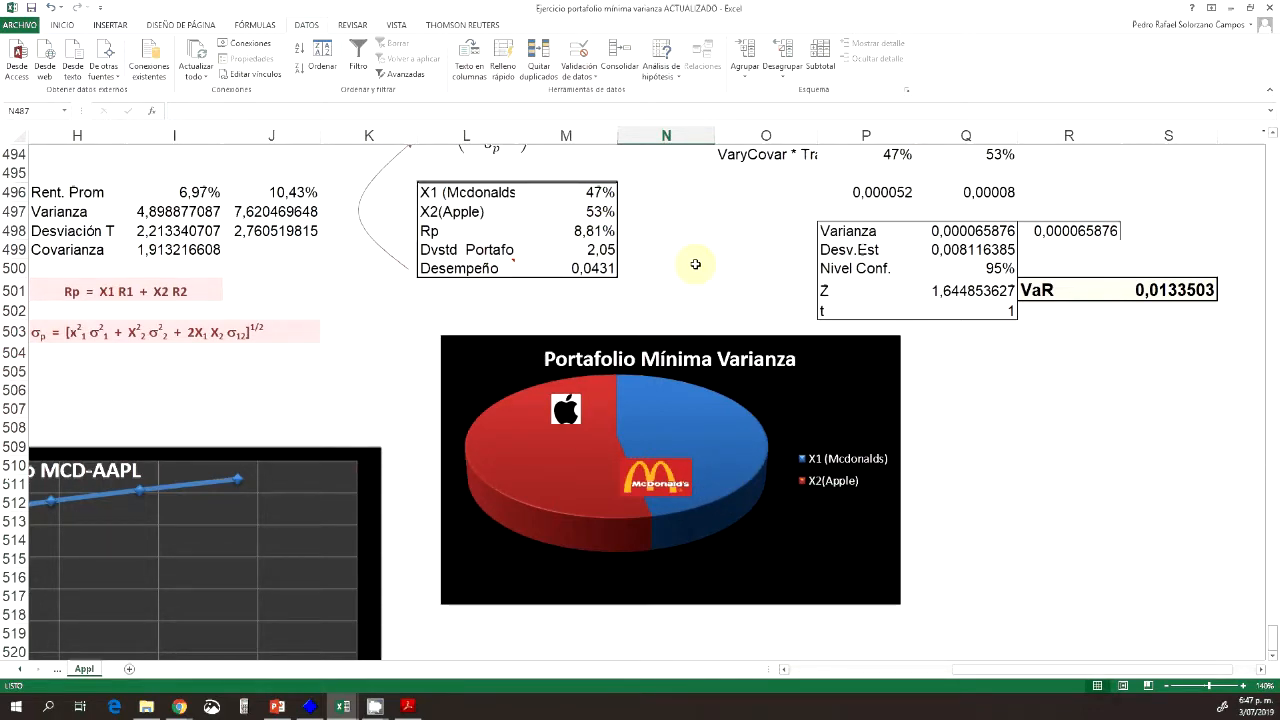
scroll(690, 268, up, 1)
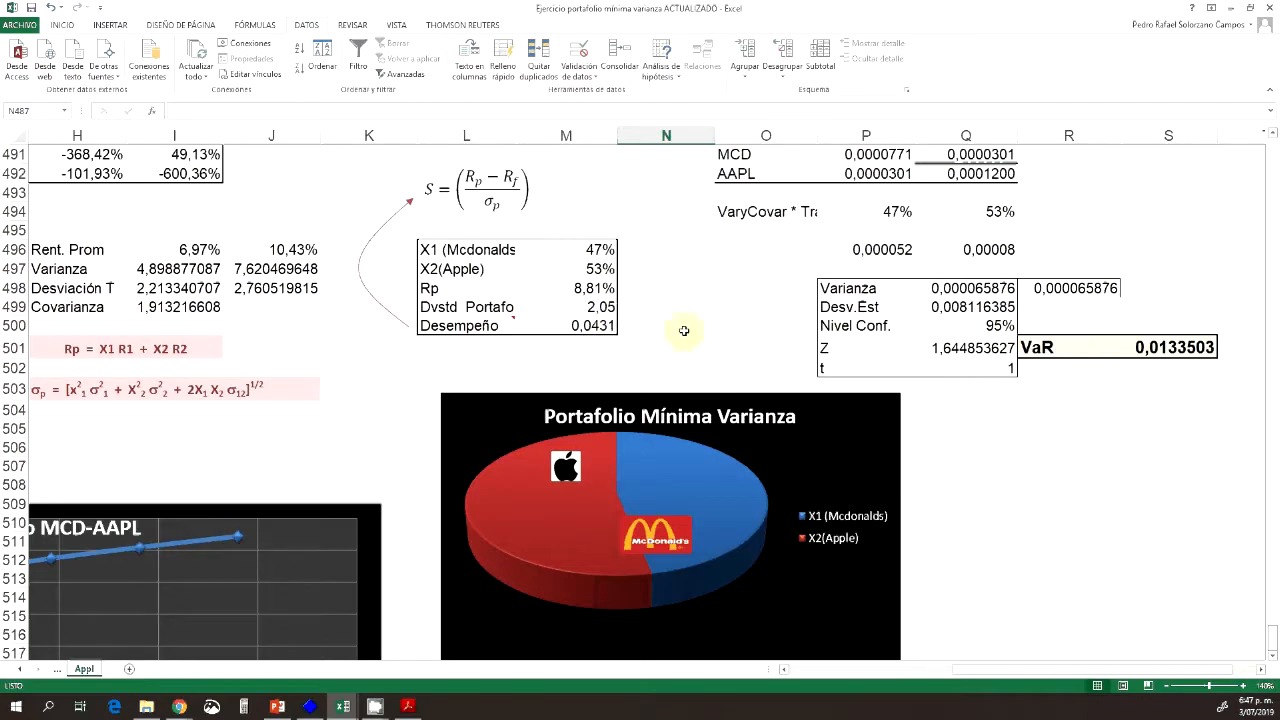
Examine the VaR and portfolio deviation formulas, their variable definitions and the normal distribution chart above the portfolio table.
scroll(683, 330, up, 6)
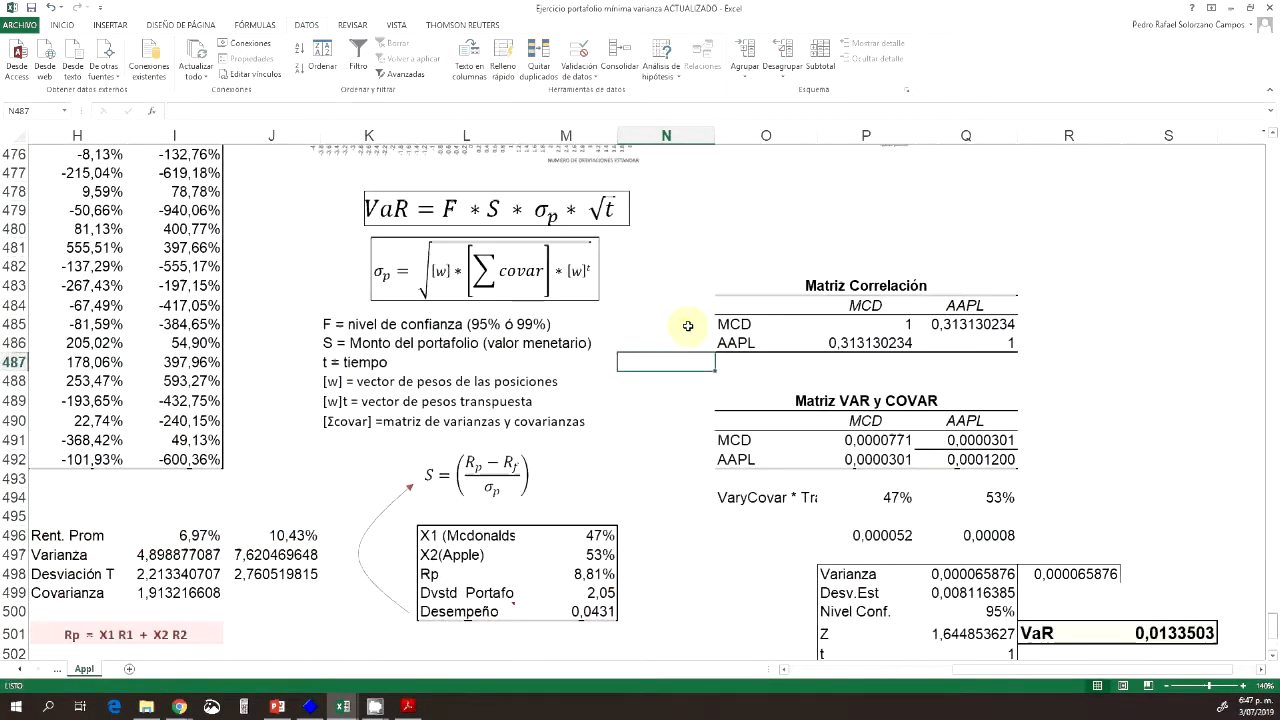
scroll(688, 326, up, 3)
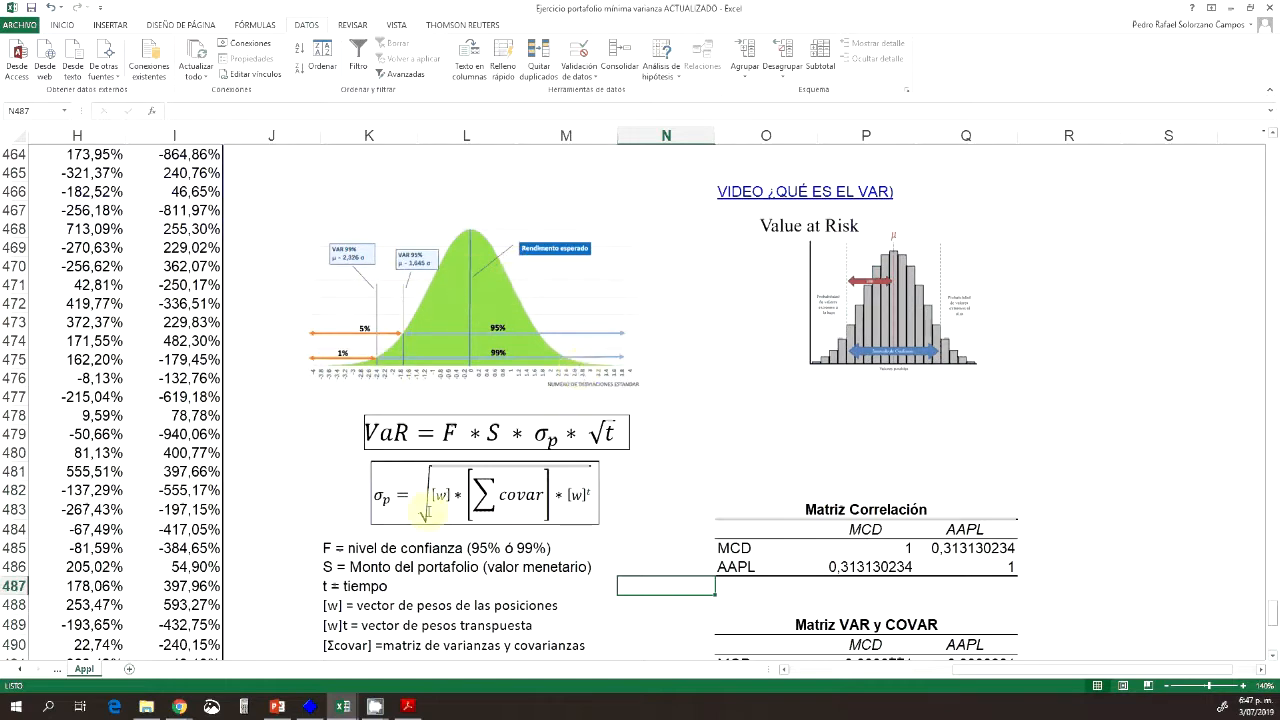
scroll(697, 398, down, 1)
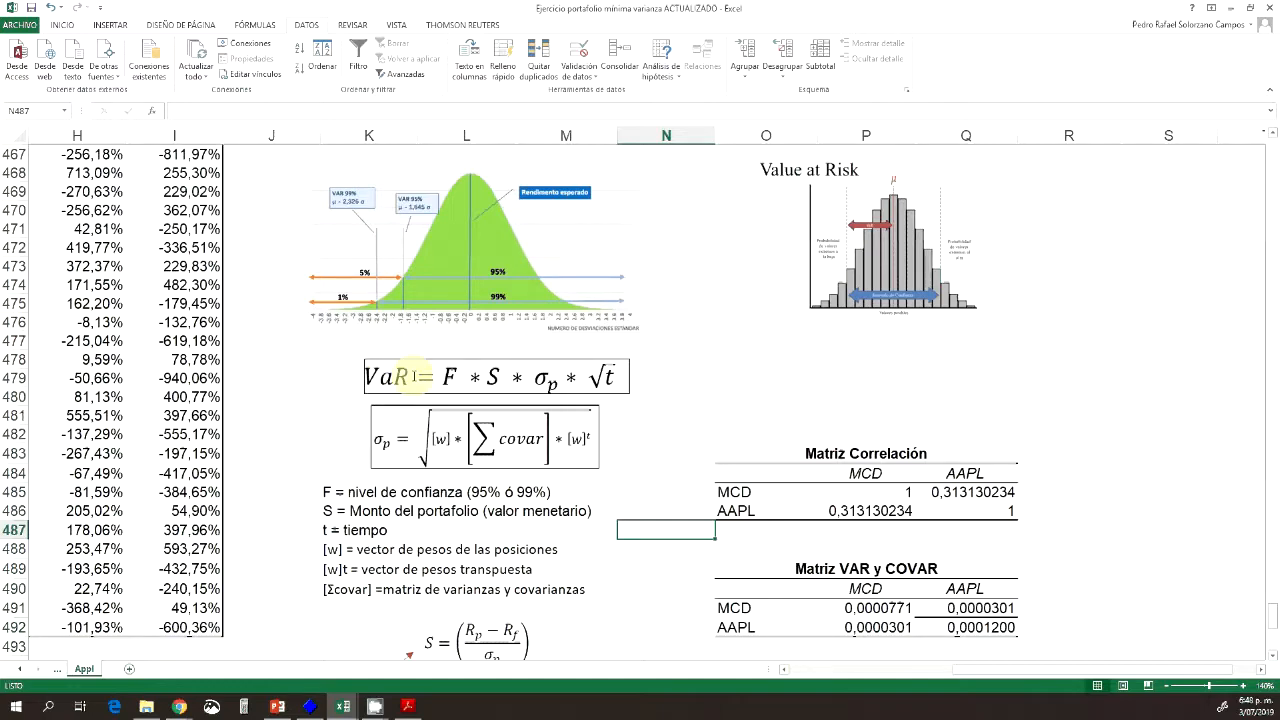
scroll(695, 382, down, 1)
scroll(695, 382, down, 1)
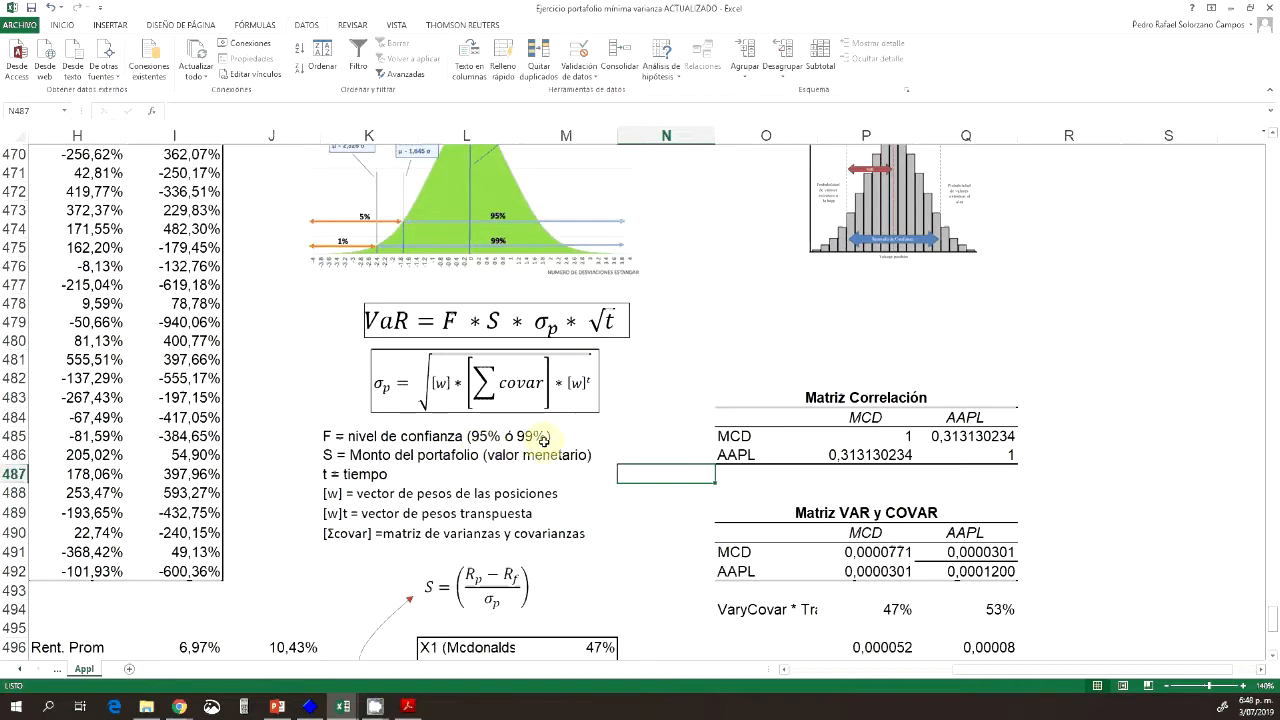
scroll(675, 368, up, 1)
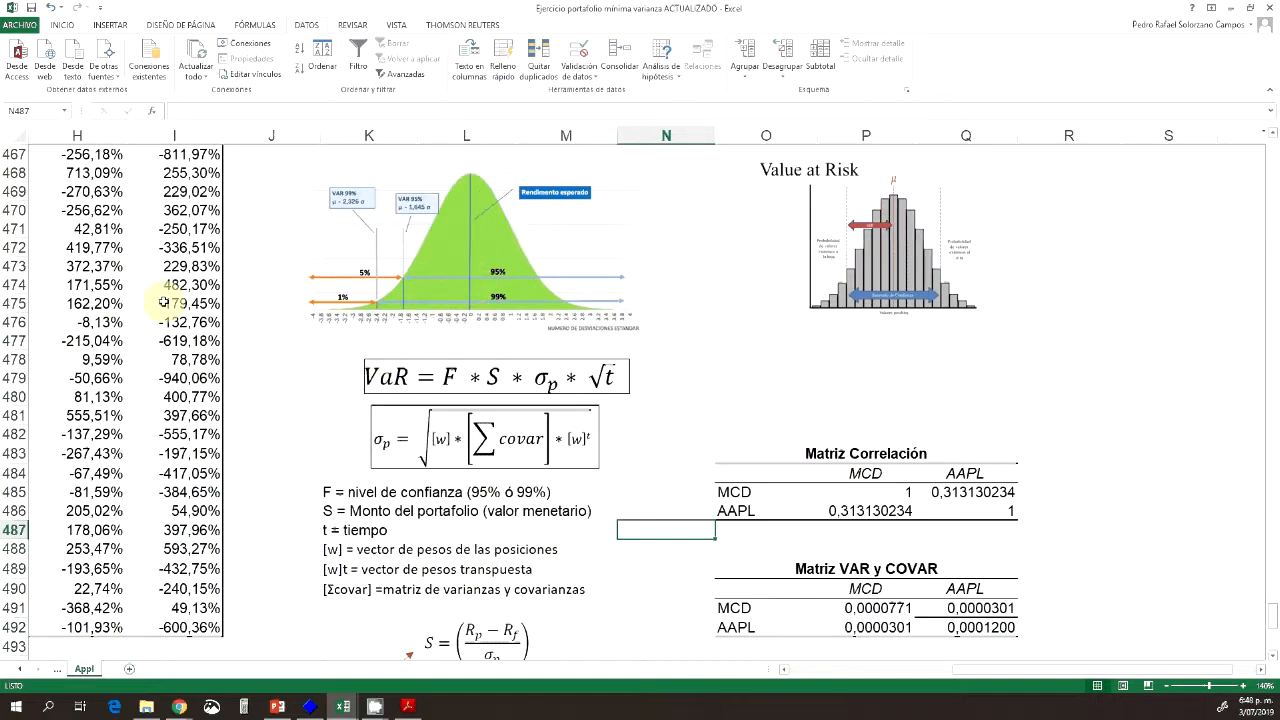
Return to the start of the sheet and examine the MCD and AAPL closing prices, LOG returns and Rent. Anualizada columns.
scroll(160, 300, up, 8)
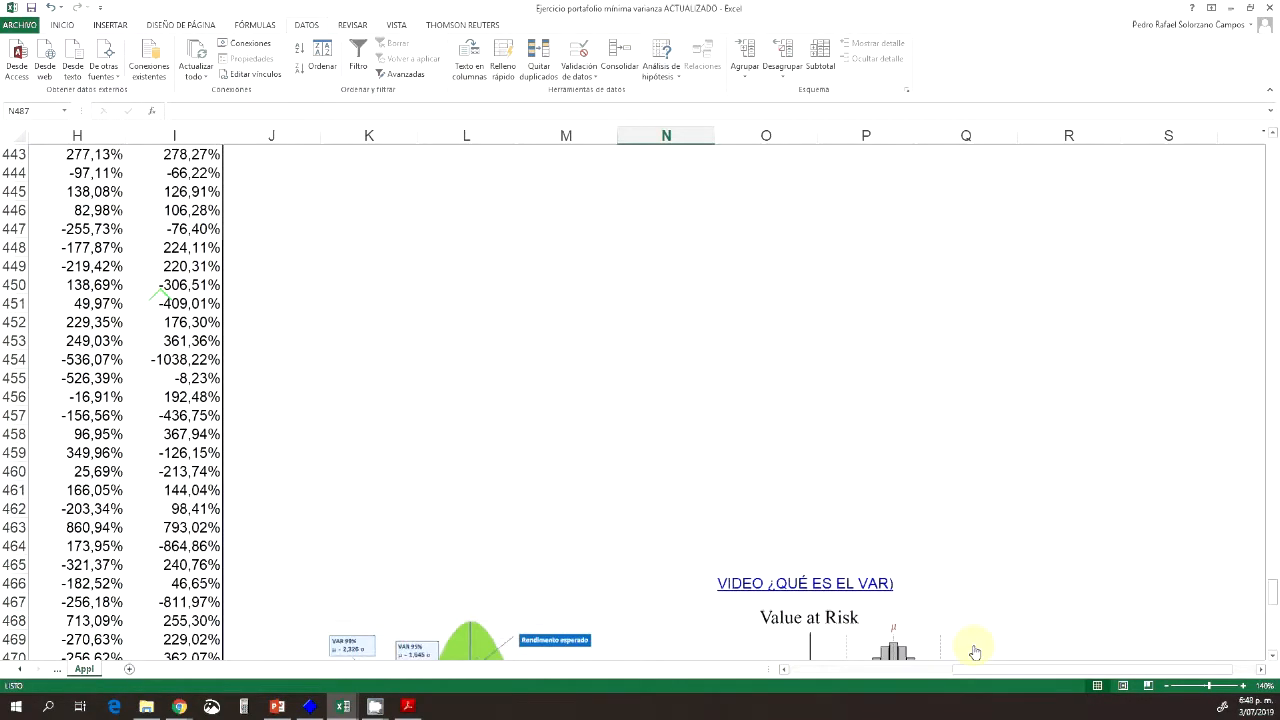
drag(977, 668, 914, 679)
scroll(394, 399, up, 2)
scroll(394, 398, up, 20)
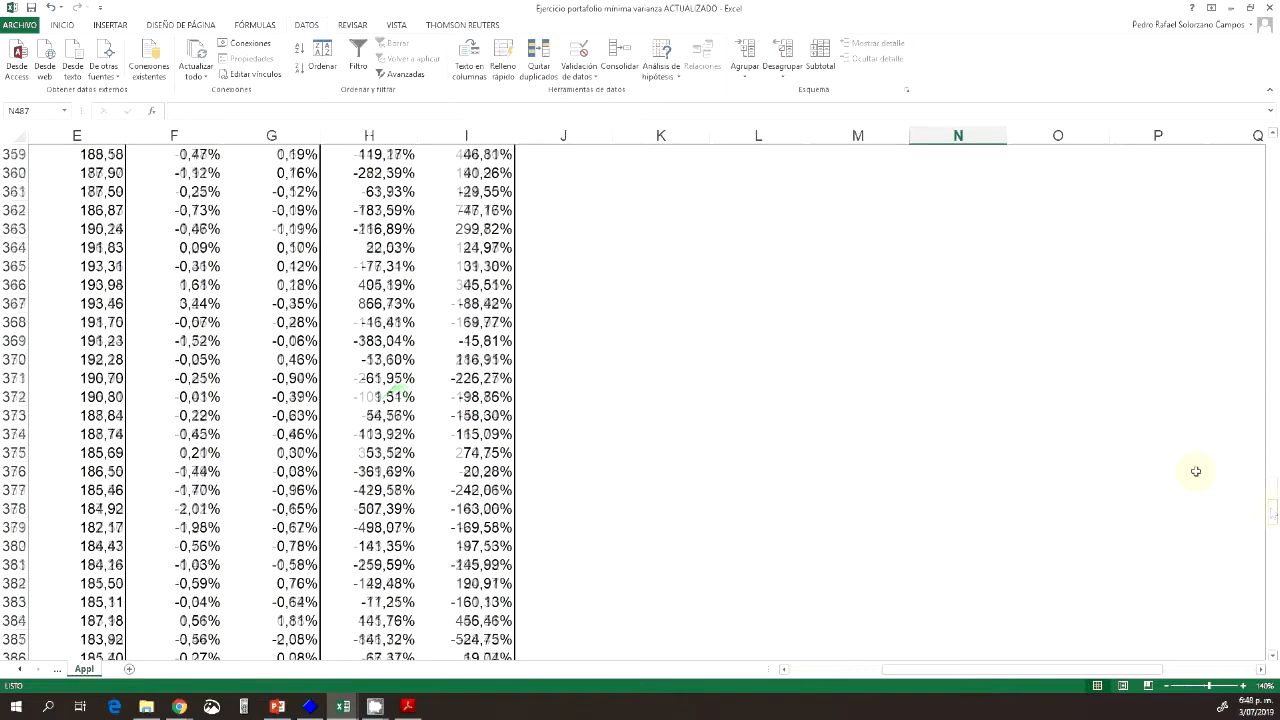
drag(1273, 495, 1270, 150)
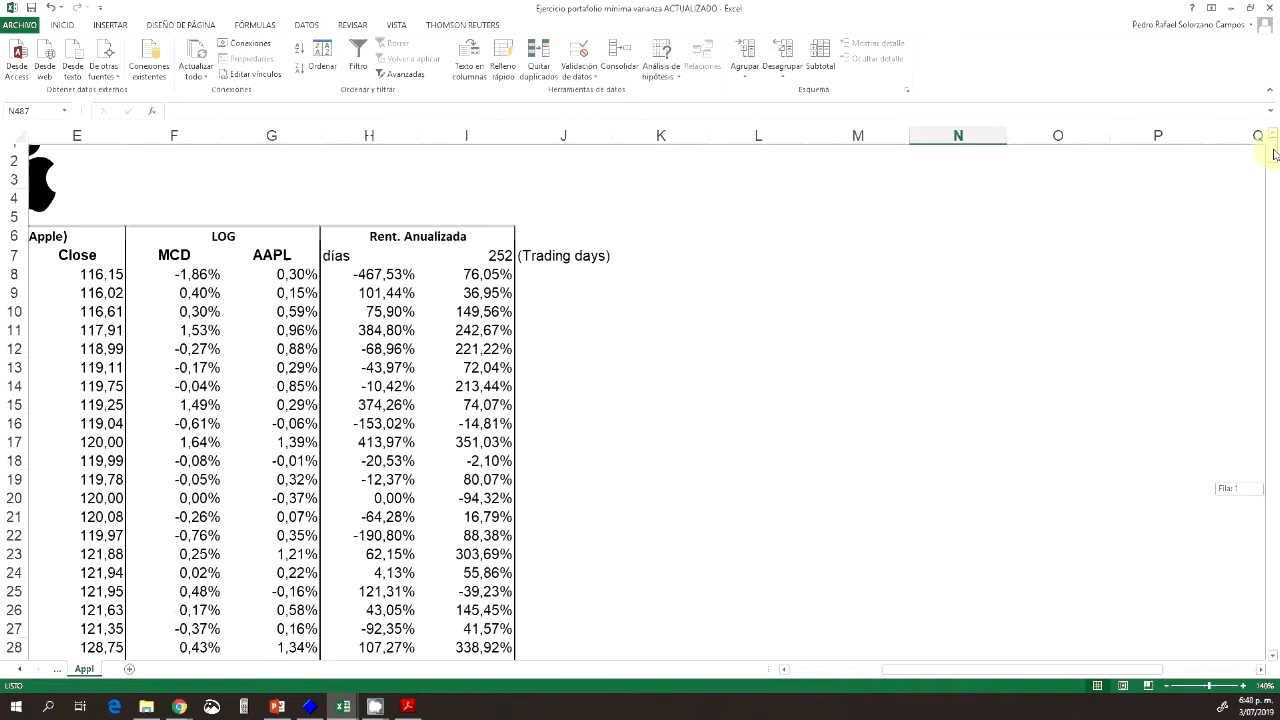
drag(909, 671, 873, 681)
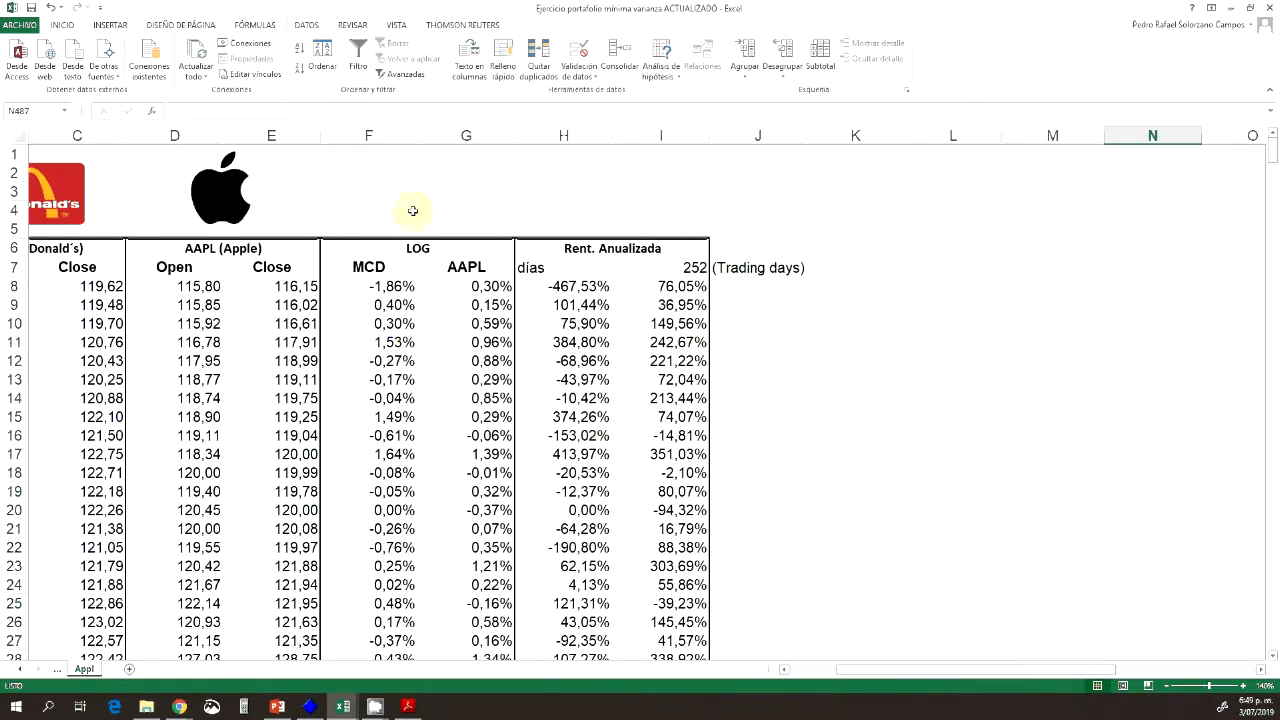
Go back to the VaR formula near the end of the data and examine each of its terms.
drag(1057, 670, 1150, 676)
scroll(871, 437, down, 13)
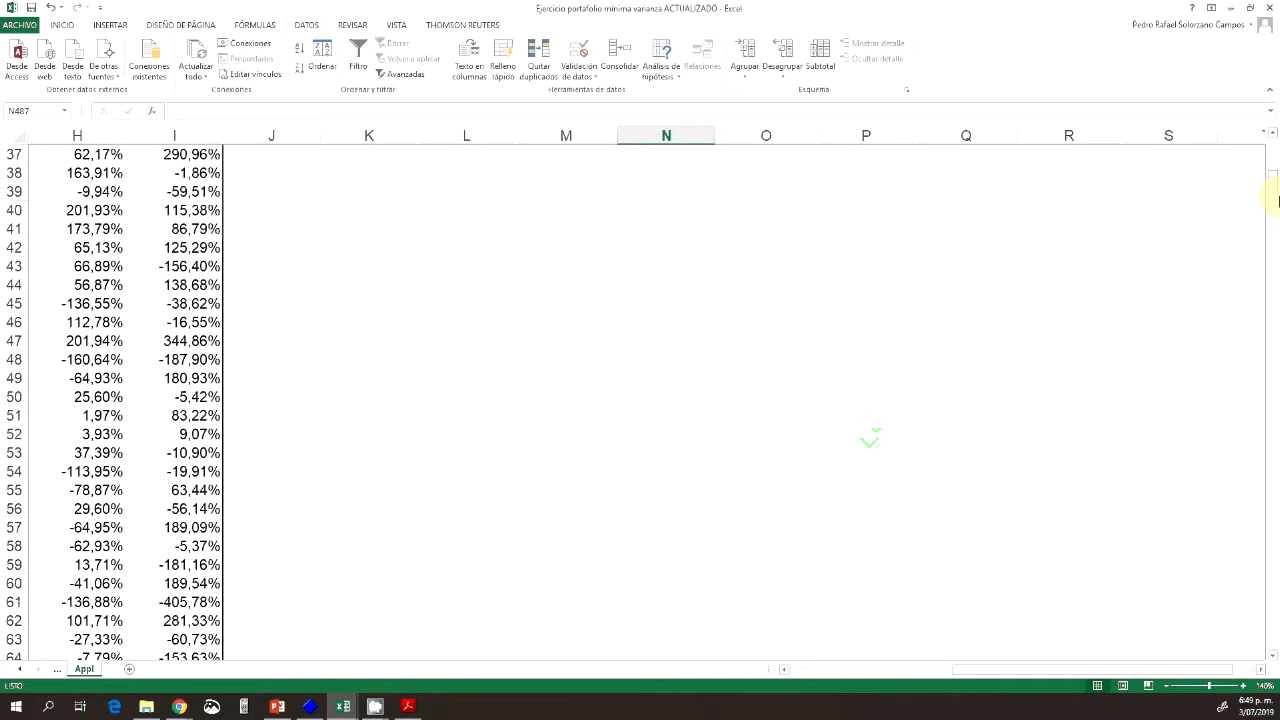
drag(1270, 194, 1276, 644)
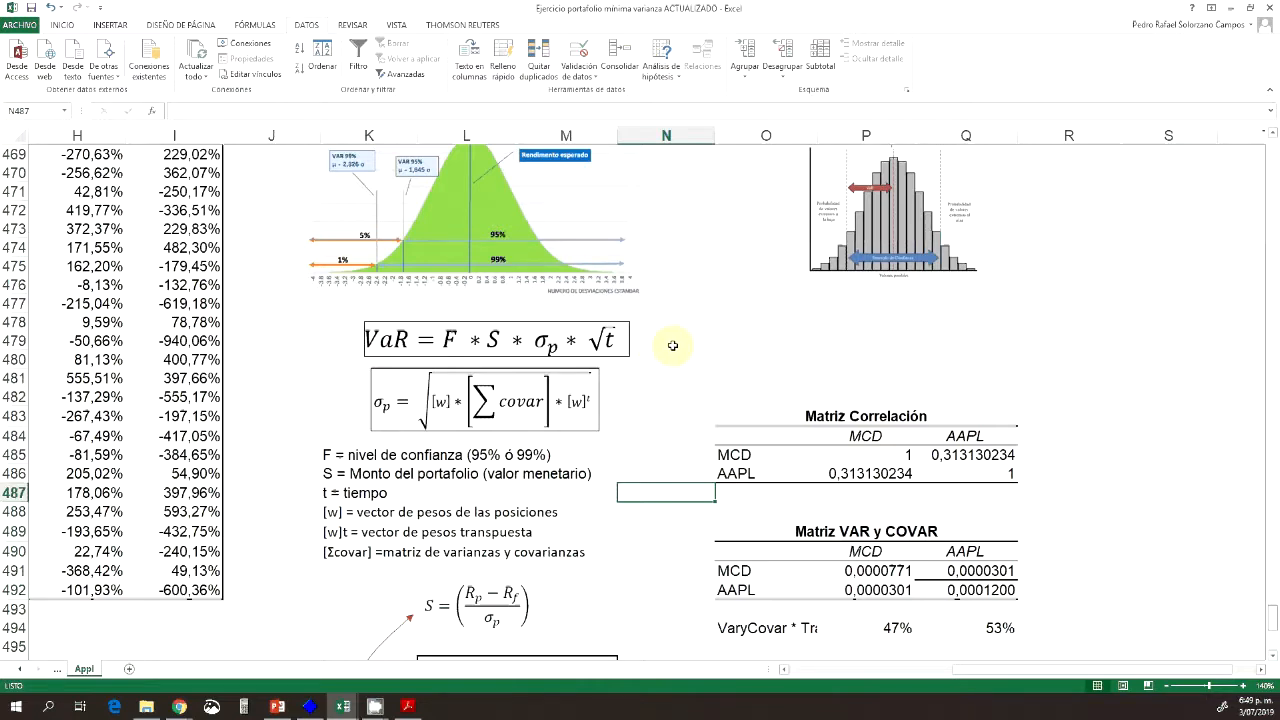
scroll(500, 300, down, 1)
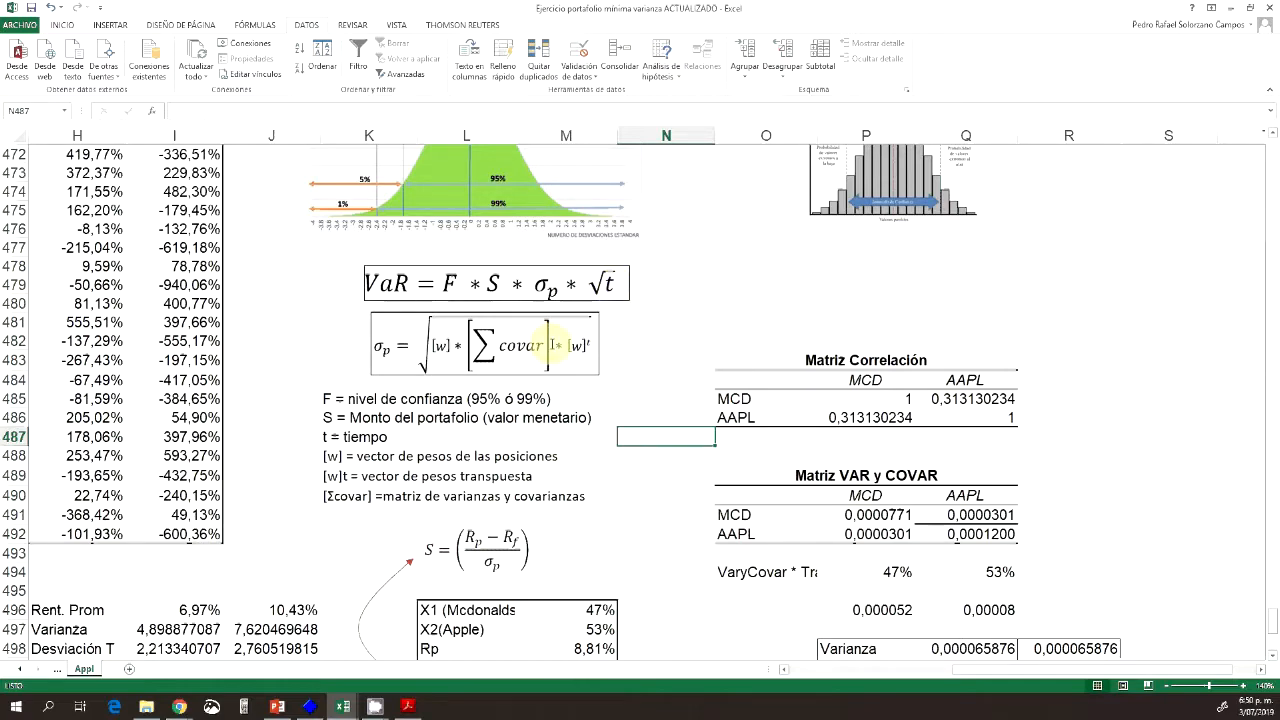
scroll(555, 345, down, 1)
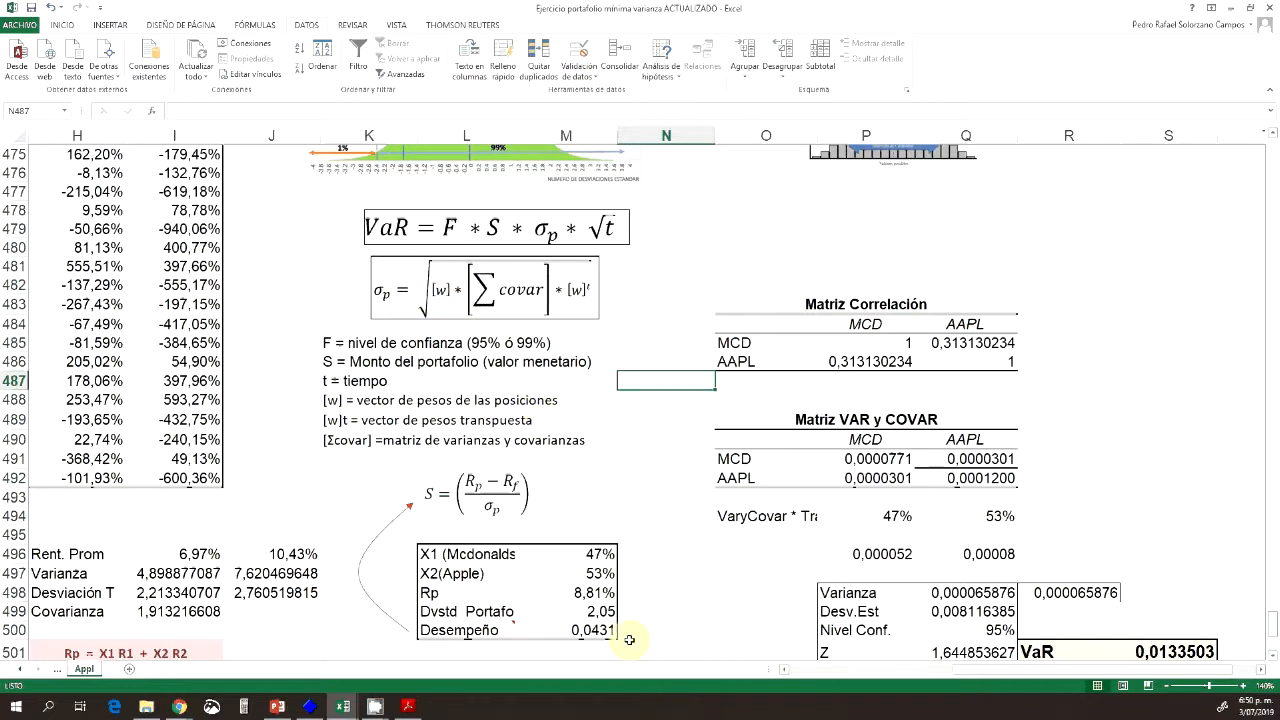
Select the Mcdonalds and Apple weights in M496:M497 to relate them to the weight vectors in the formula, and clear the selection.
click(596, 553)
drag(596, 553, 590, 575)
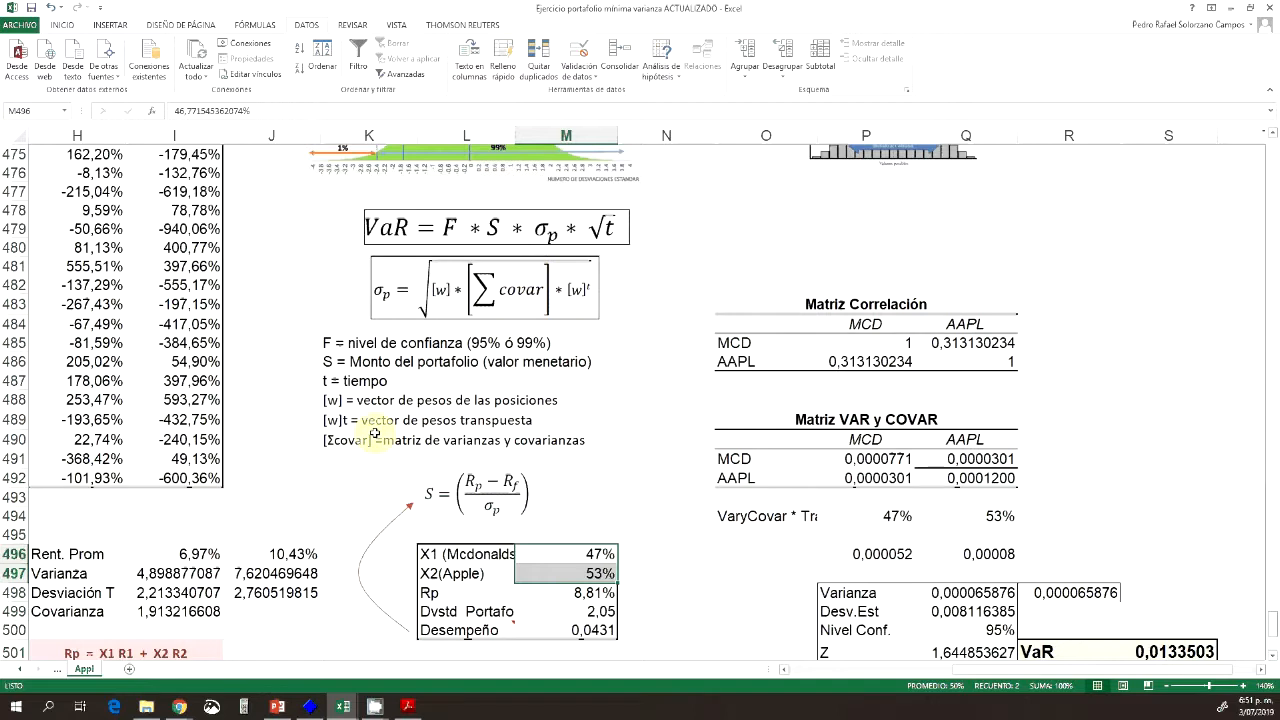
drag(684, 403, 873, 478)
click(645, 418)
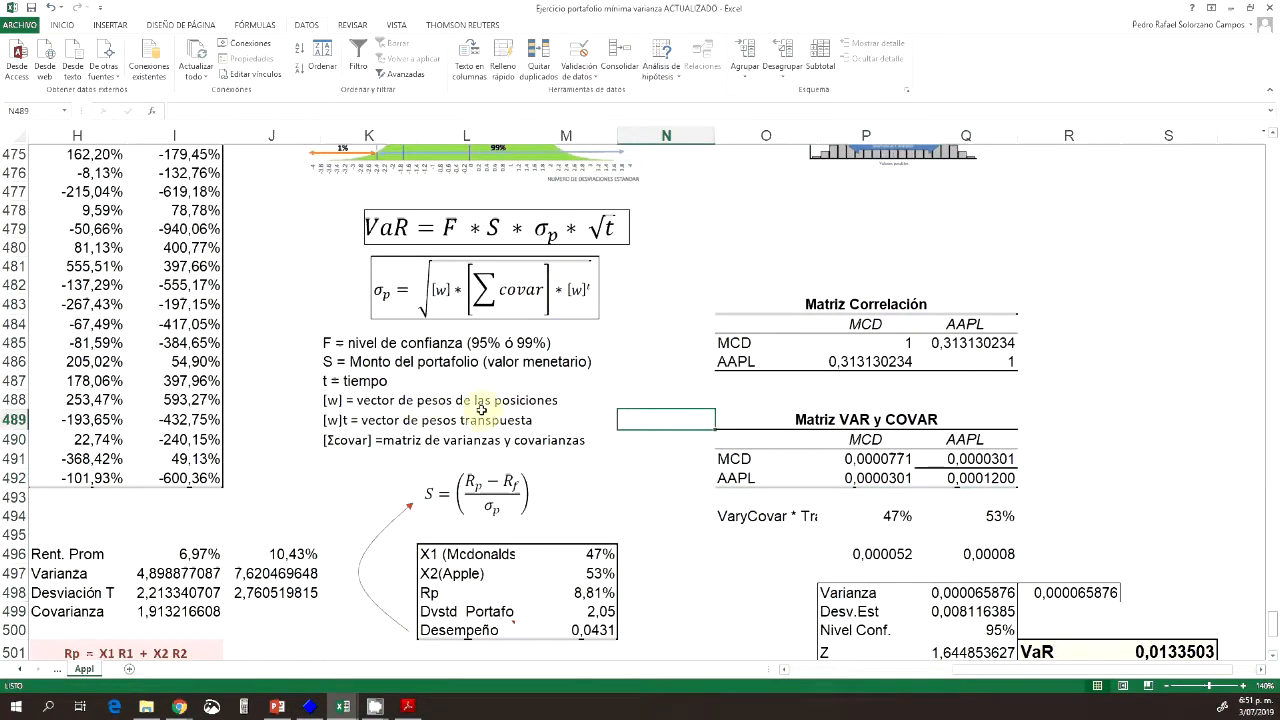
click(597, 554)
shift+click(589, 569)
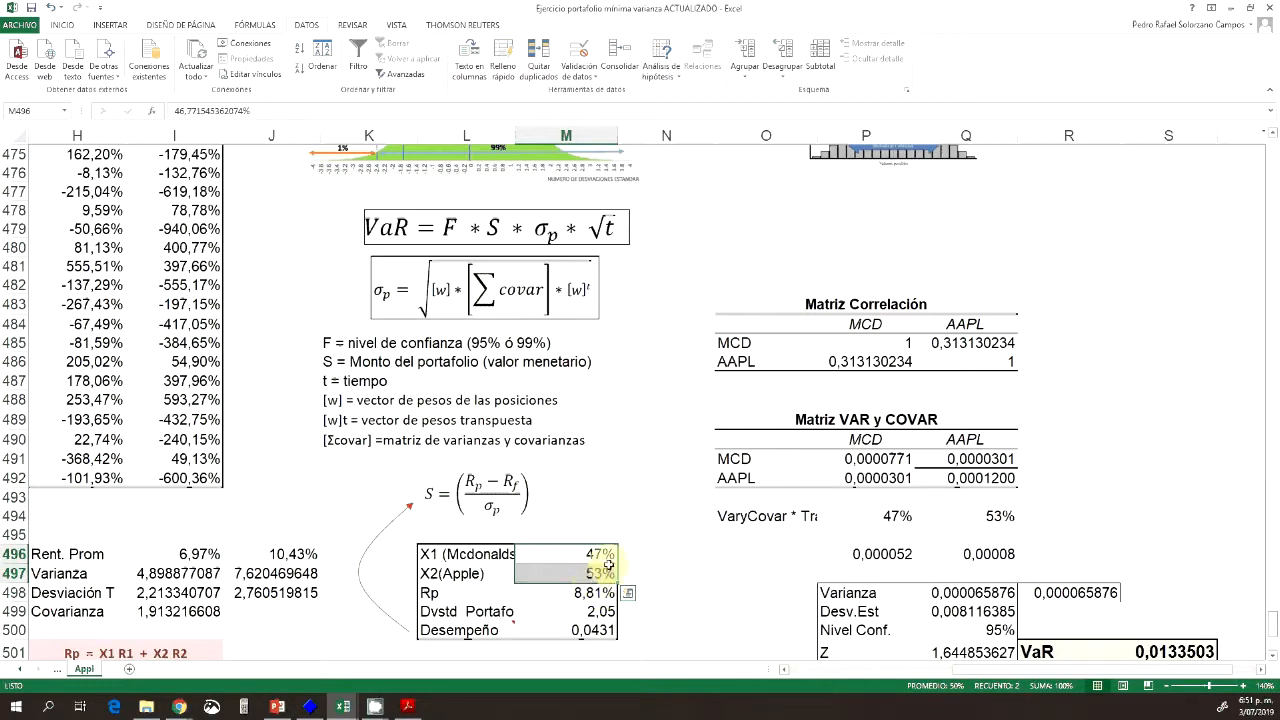
click(622, 497)
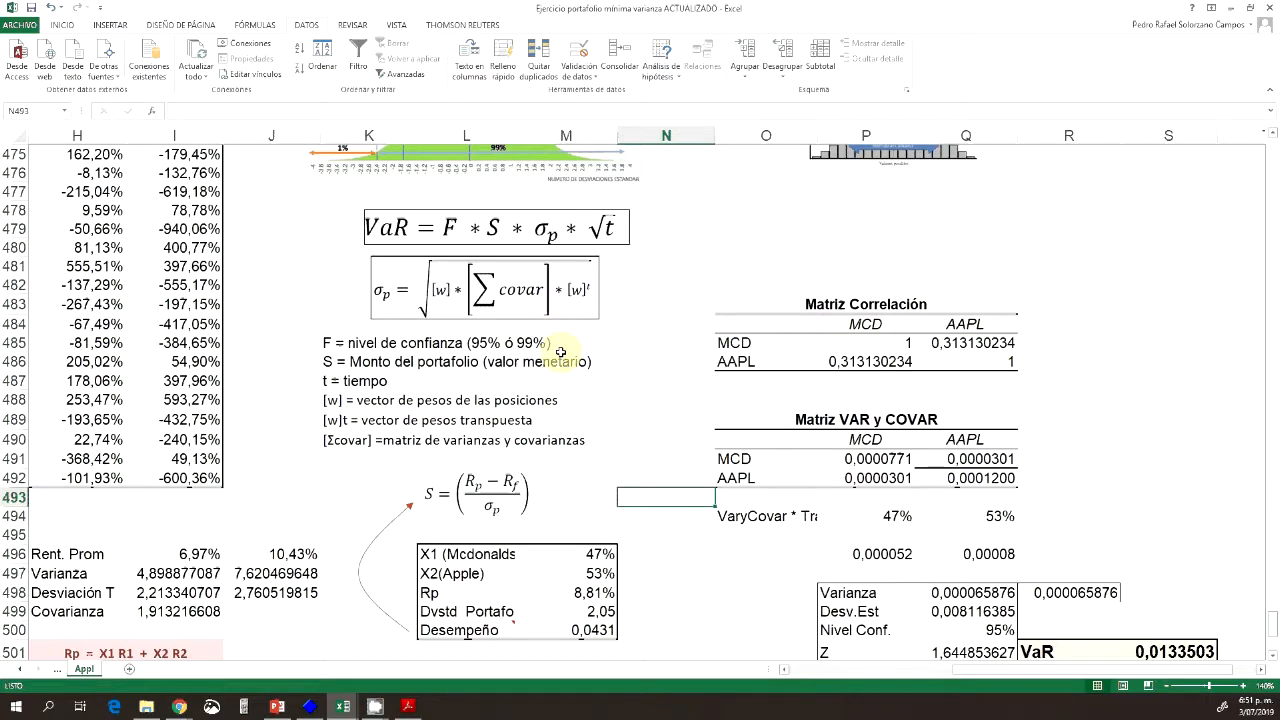
Examine the Matriz Correlación, Matriz VAR y COVAR and VaR calculation tables, and select empty cell R490 beside them.
scroll(566, 350, up, 1)
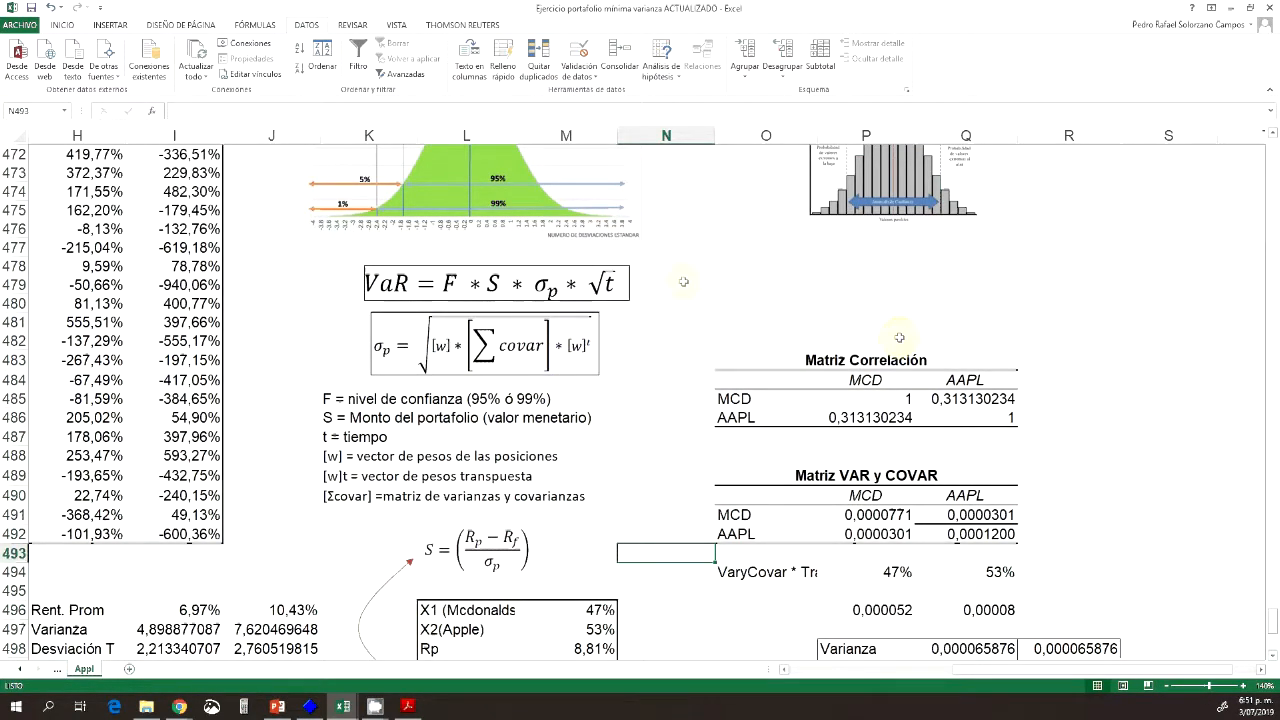
scroll(471, 355, down, 2)
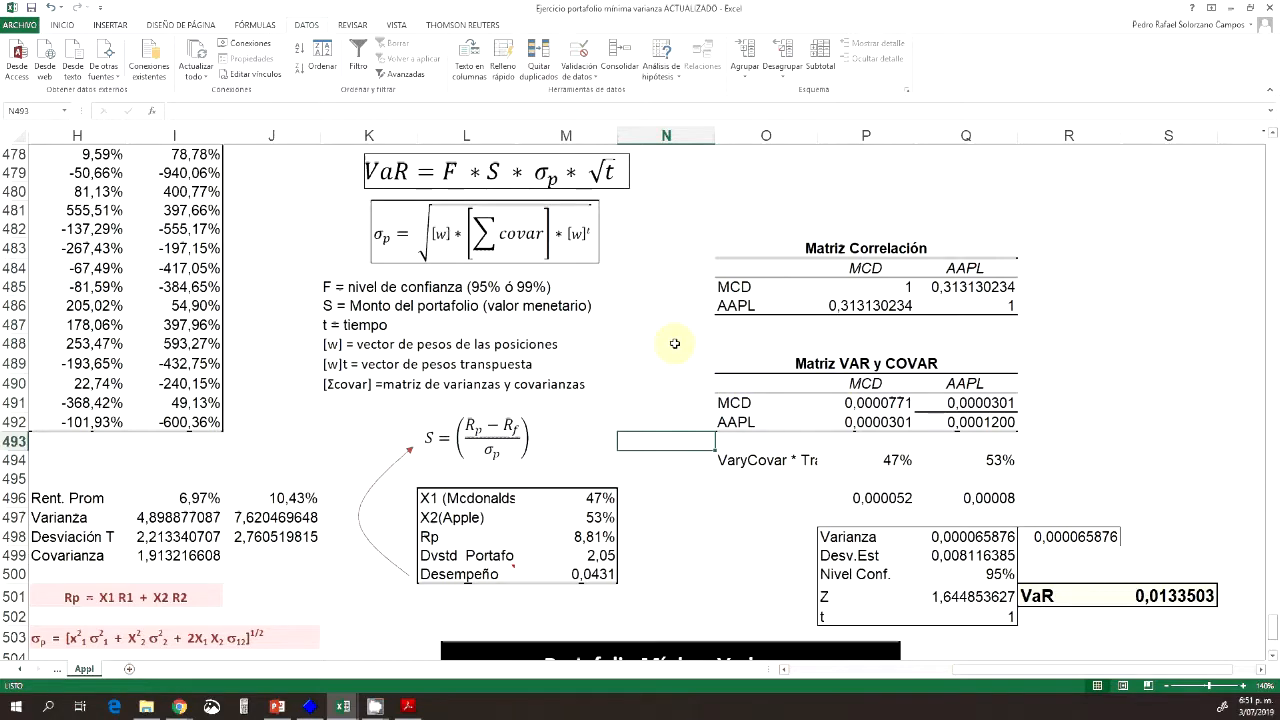
drag(974, 670, 986, 690)
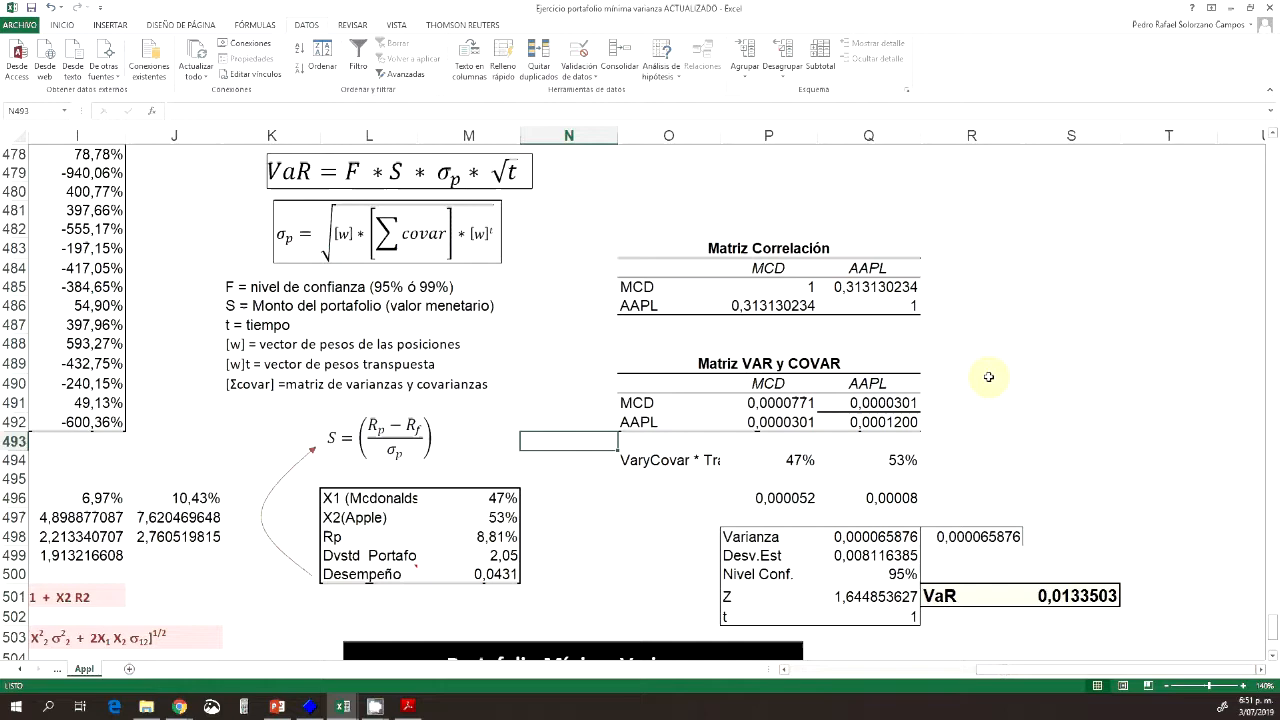
click(988, 376)
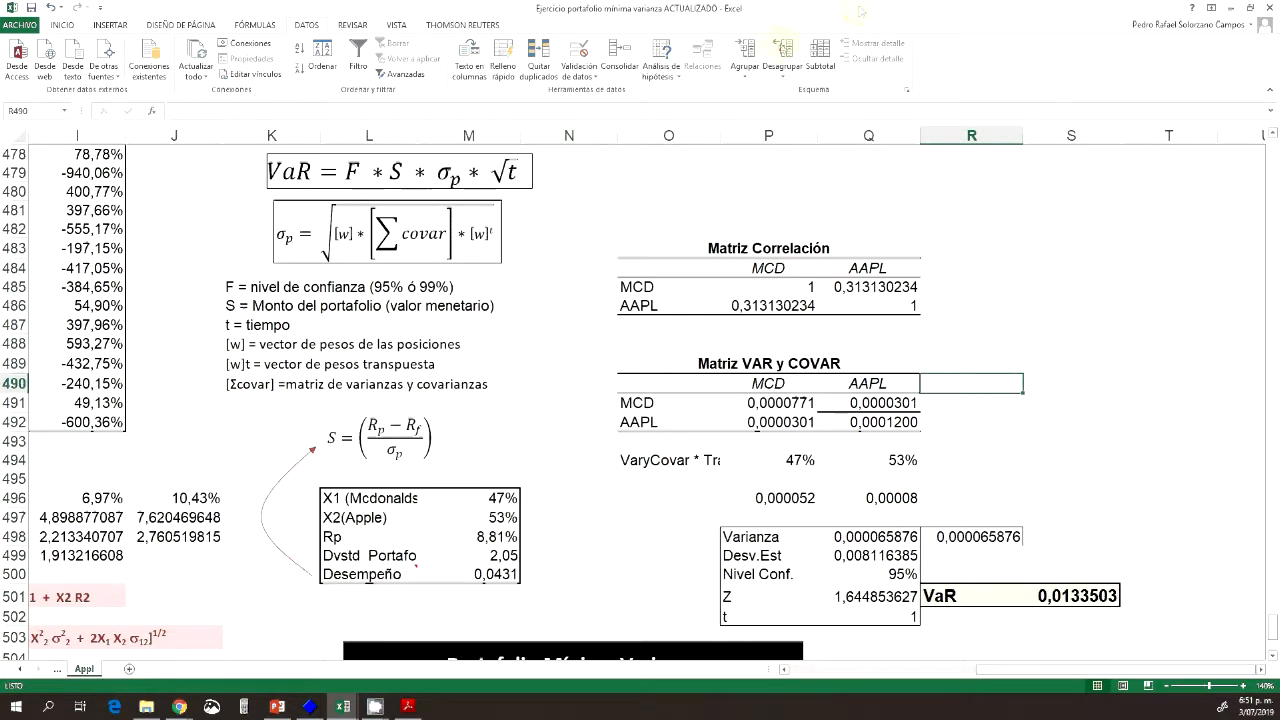
Enable the Excel add-ins Herramientas para análisis, Solver and Herramientas para análisis - VBA.
click(24, 25)
click(46, 326)
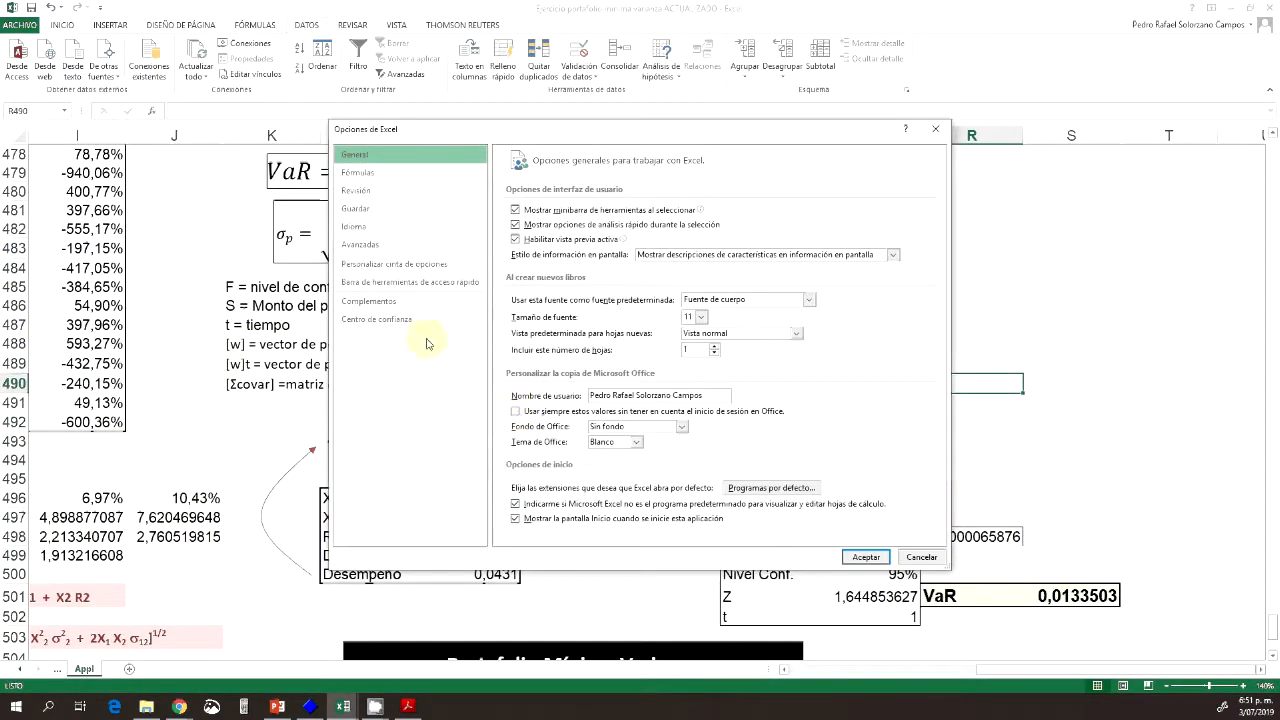
click(378, 301)
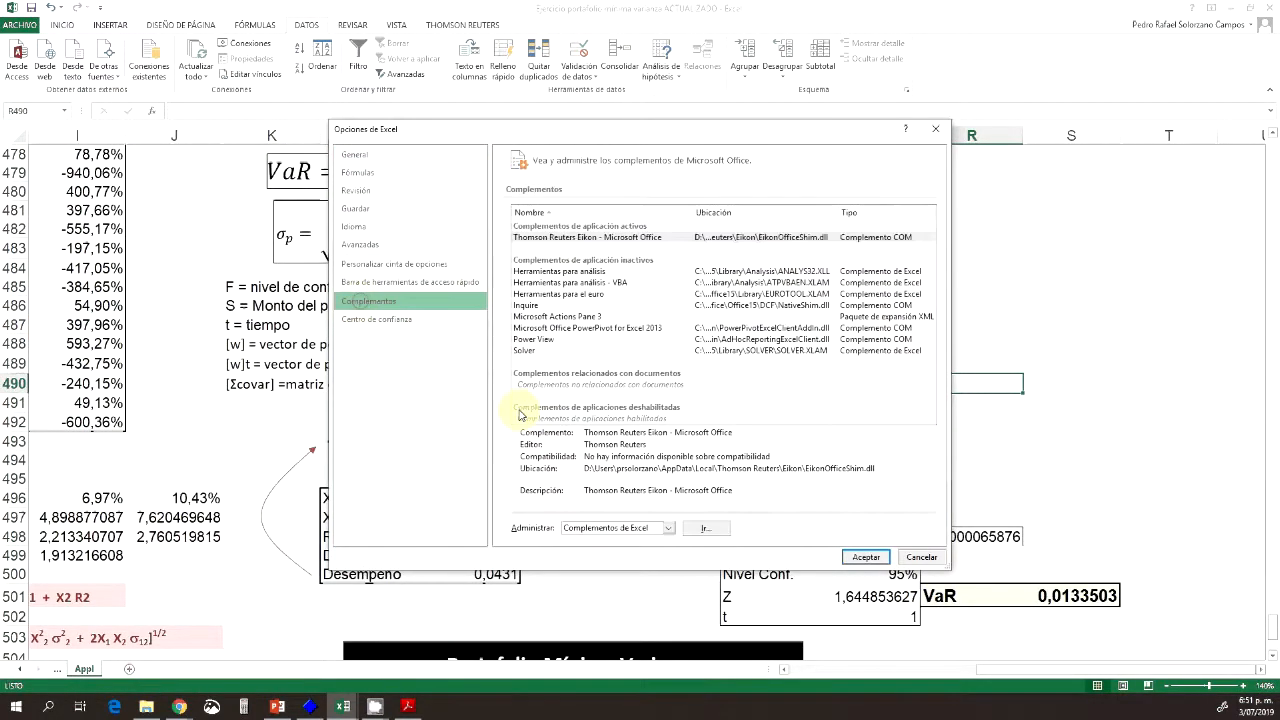
click(705, 527)
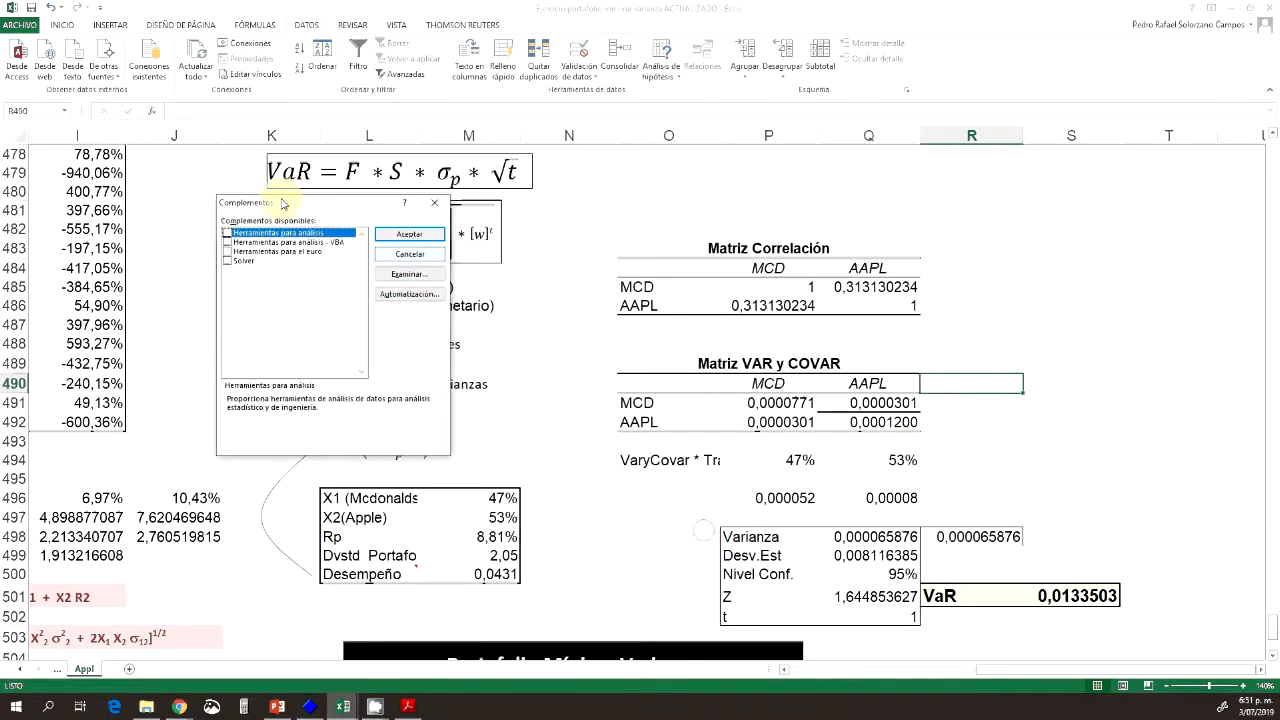
click(227, 233)
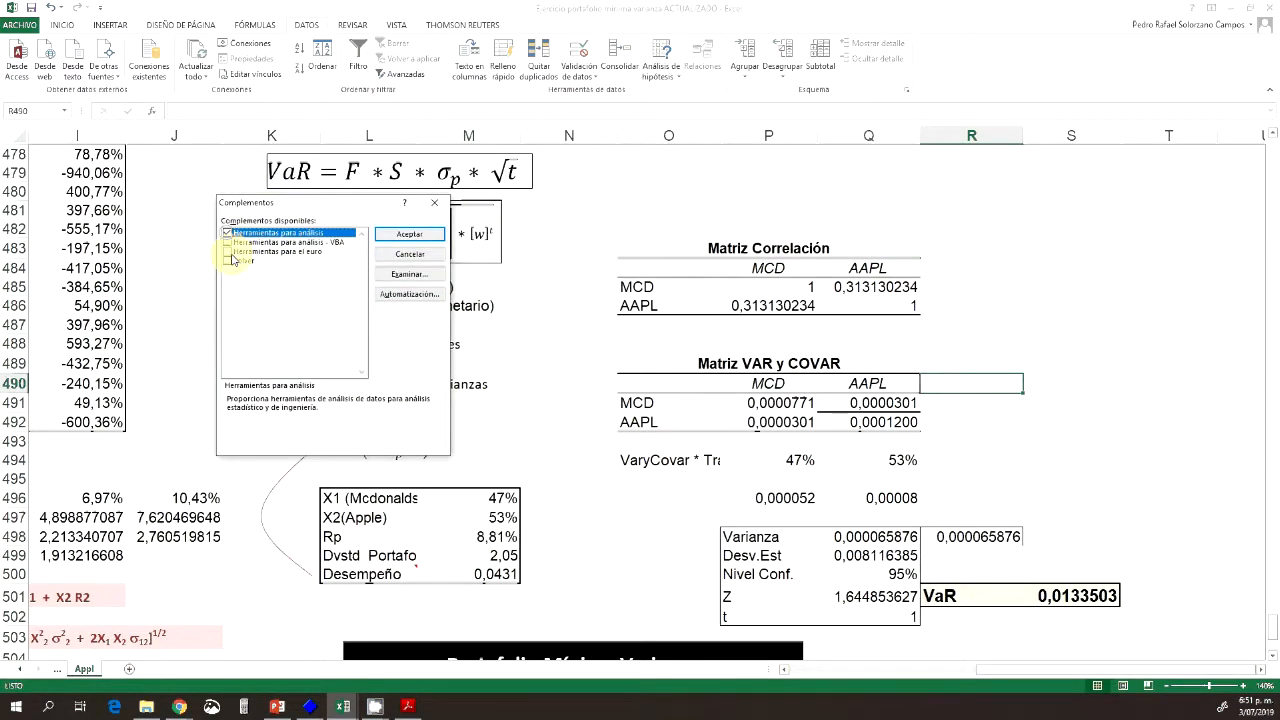
click(228, 261)
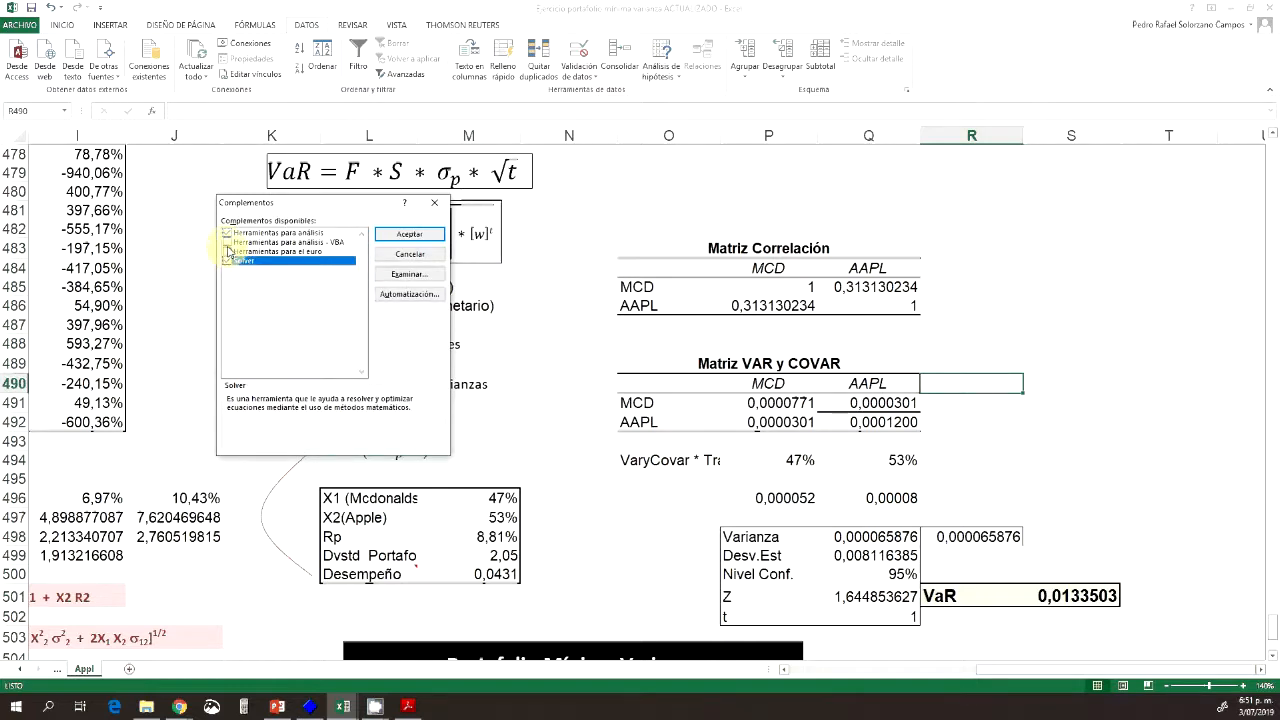
click(227, 242)
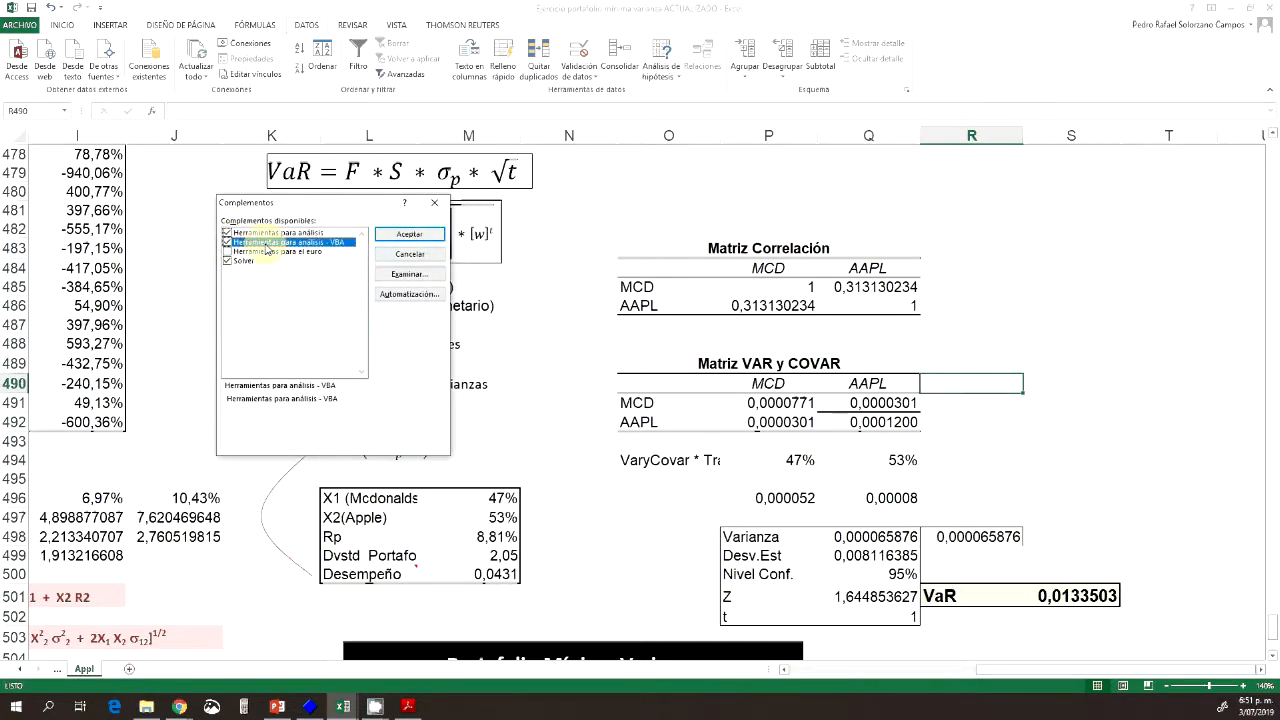
click(401, 233)
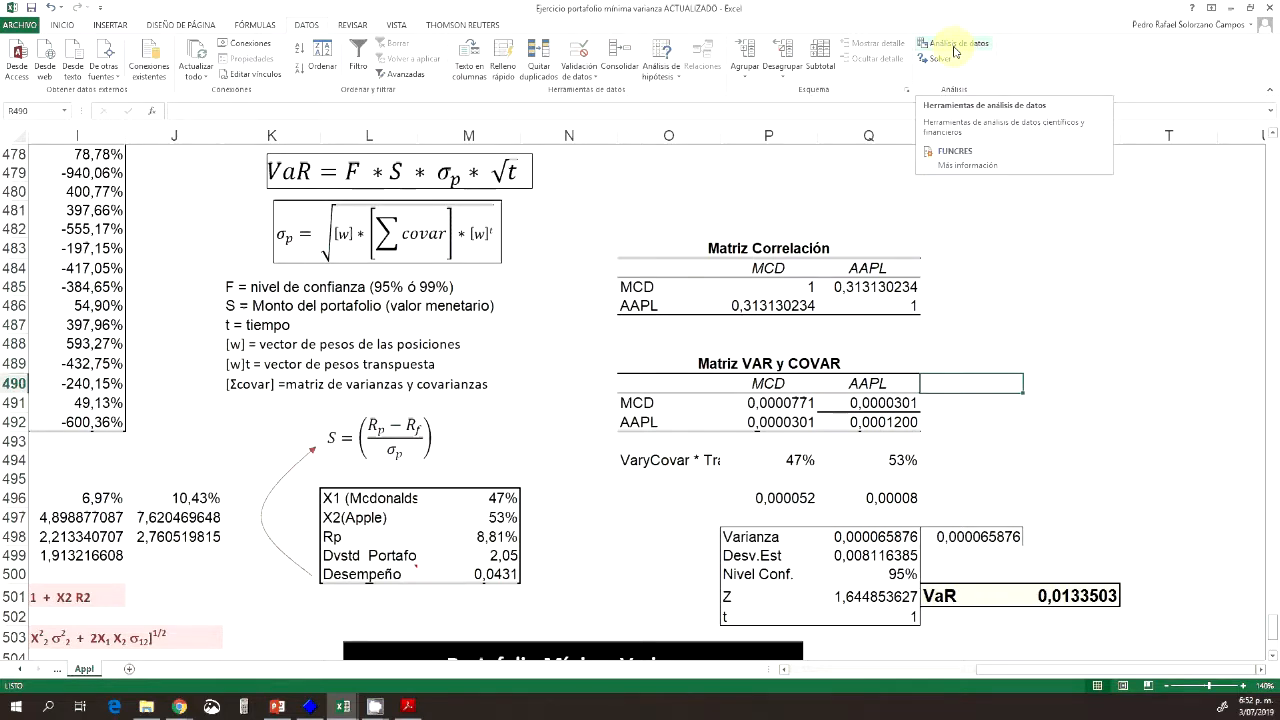
Start a Covarianza data analysis with the MCD and AAPL LOG returns, headings included, as the input range $F$7:$G$492.
click(1045, 367)
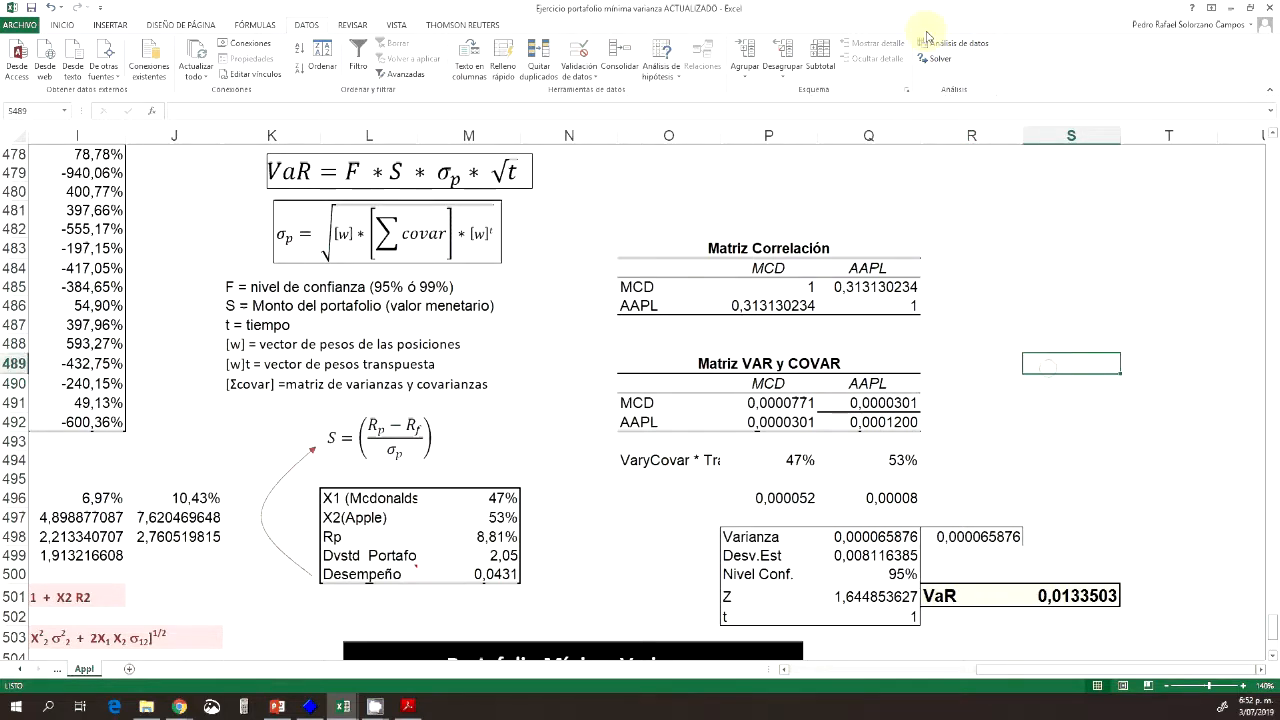
click(945, 43)
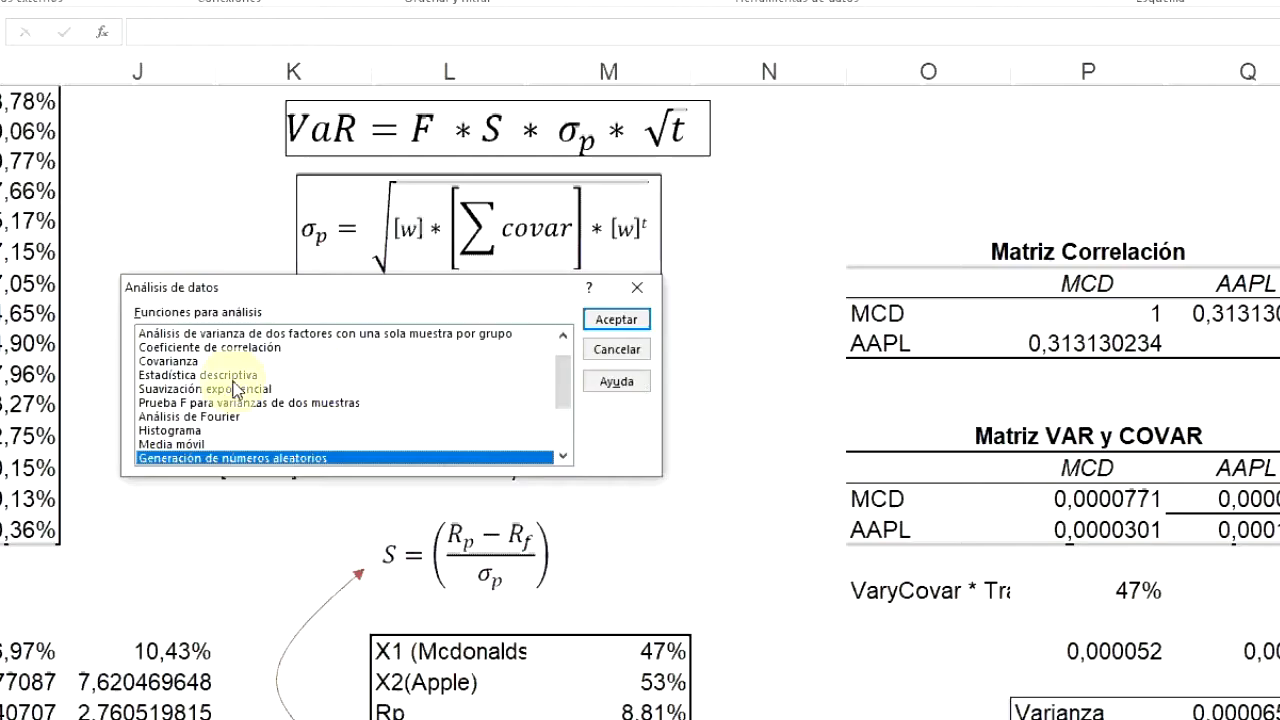
click(180, 361)
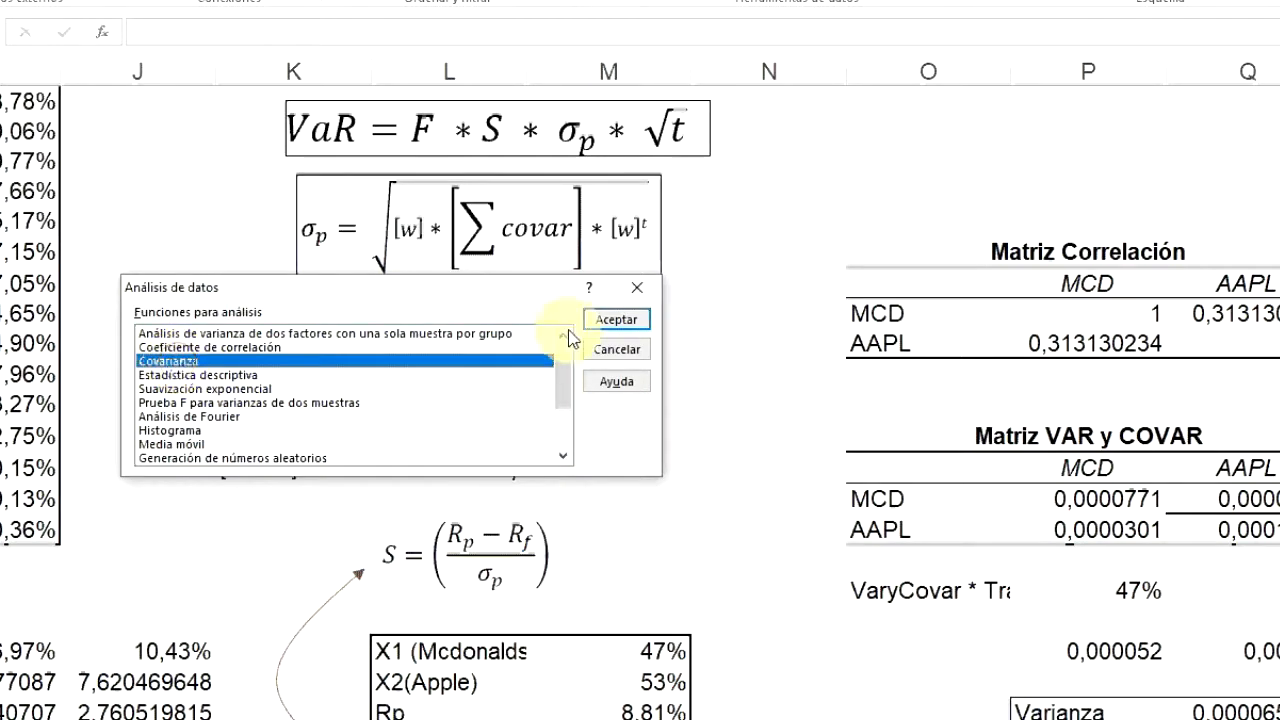
click(616, 319)
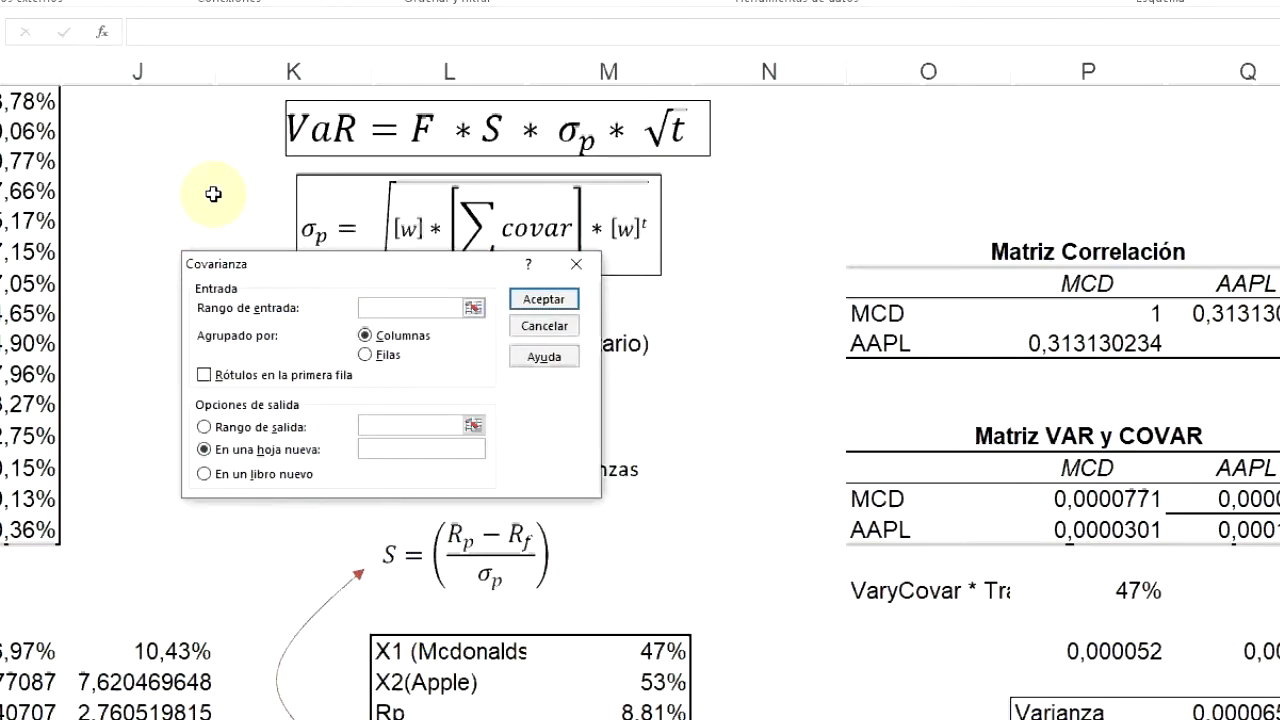
scroll(213, 194, up, 10)
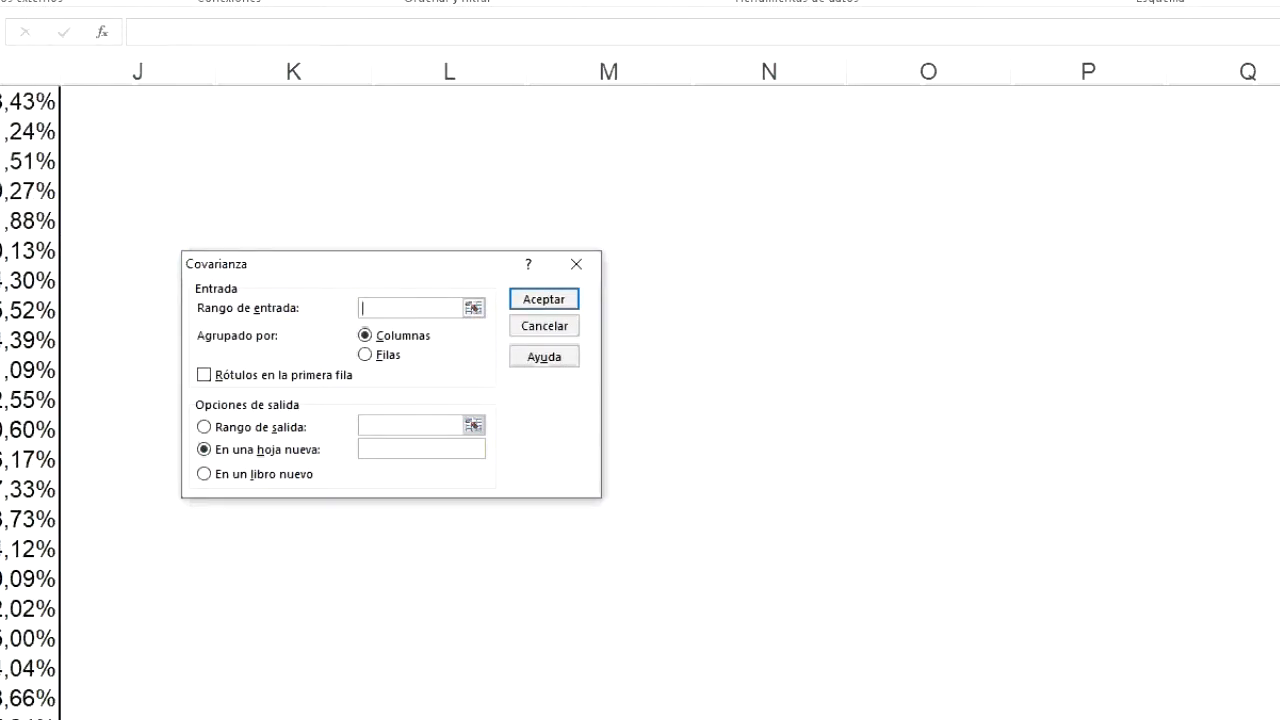
scroll(640, 400, left, 4)
scroll(655, 368, up, 7)
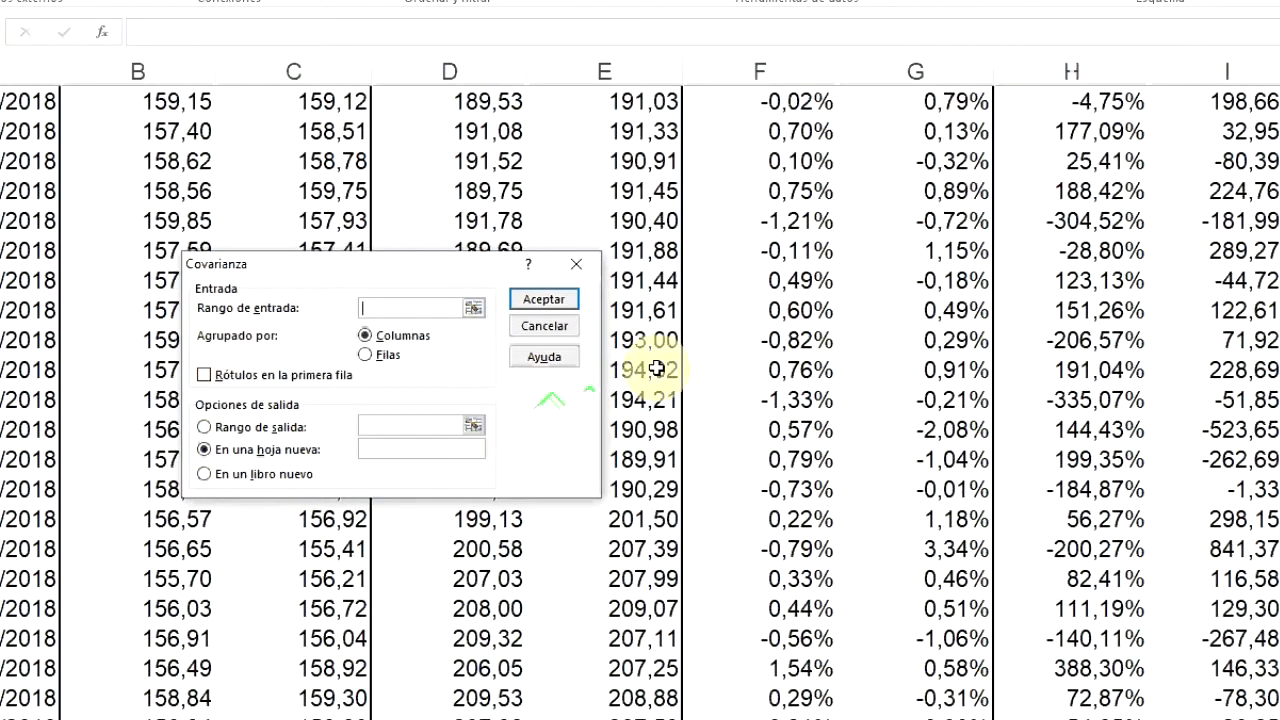
scroll(723, 357, up, 6)
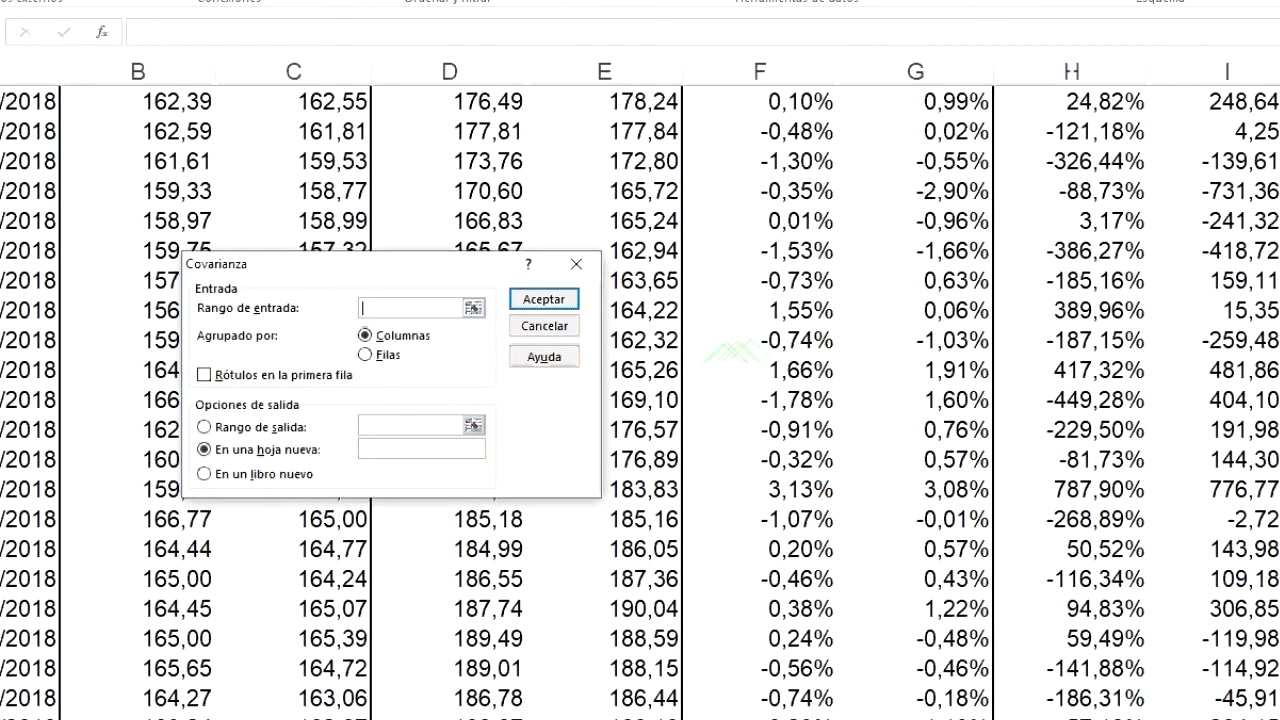
scroll(730, 352, up, 15)
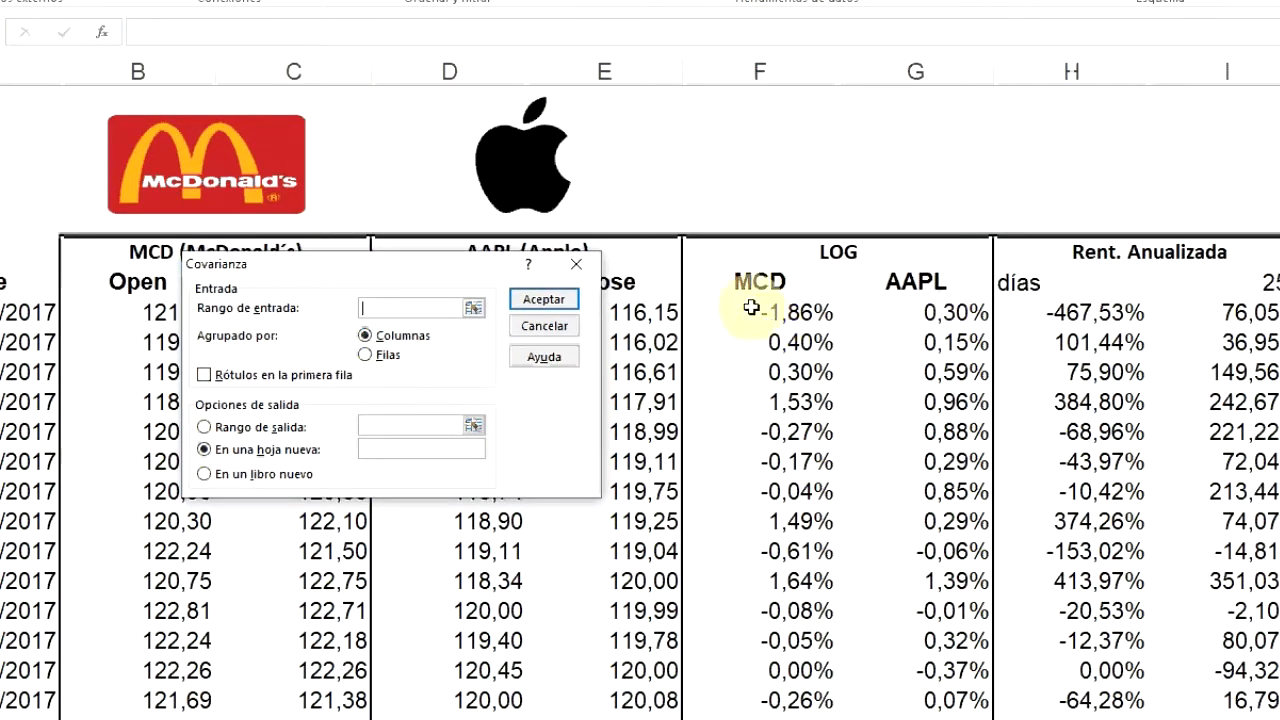
drag(737, 277, 903, 718)
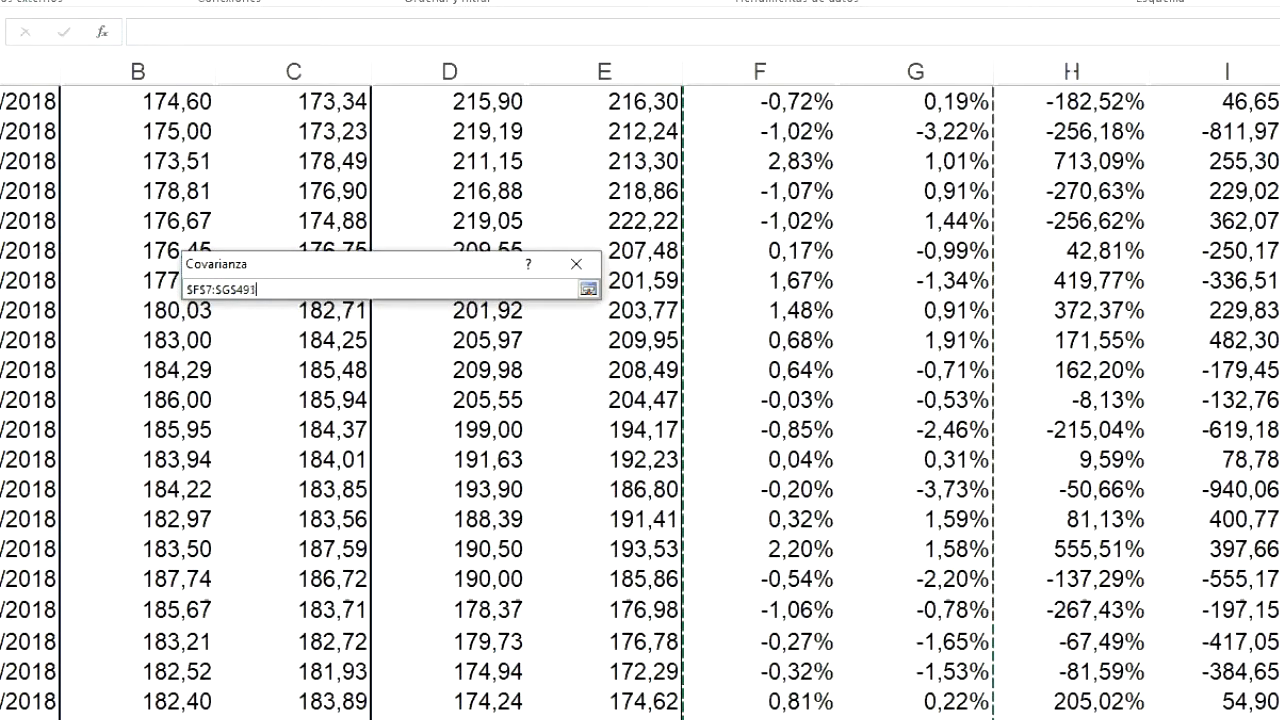
scroll(640, 403, down, 1)
key(Return)
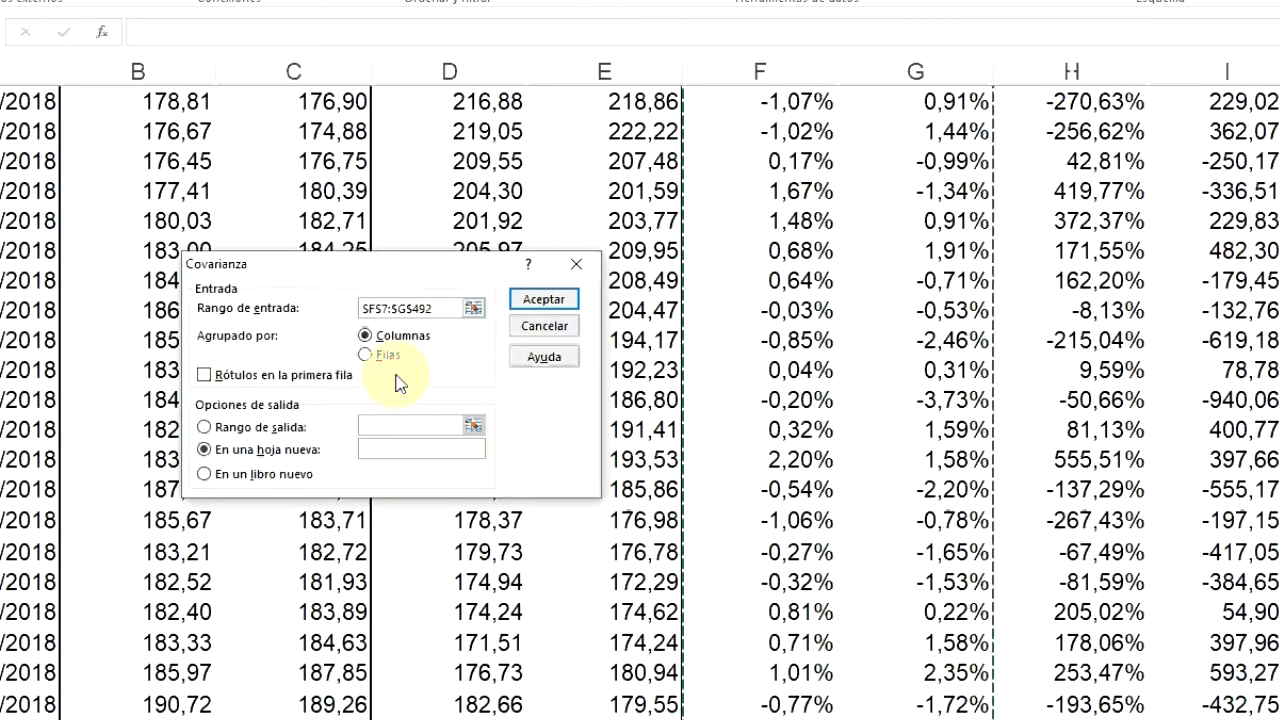
Treat the first row as labels, grouped by columns, and generate the covariance matrix on a new sheet.
click(205, 377)
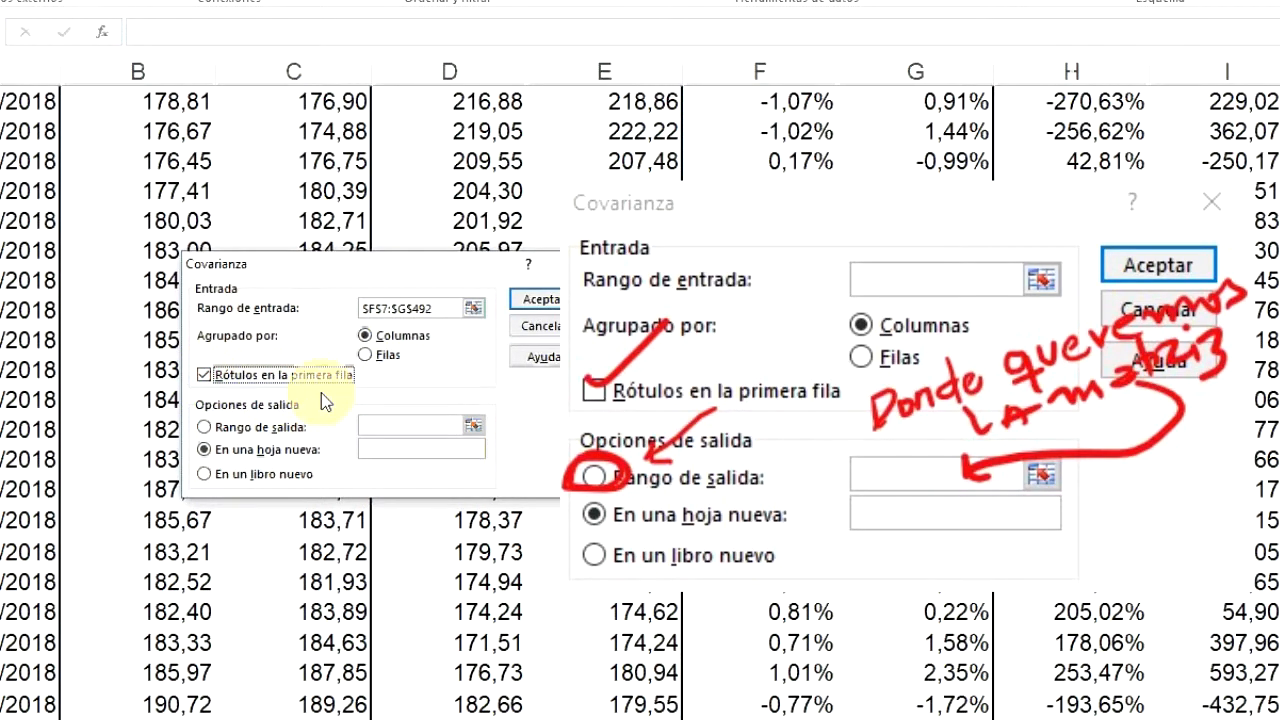
click(546, 302)
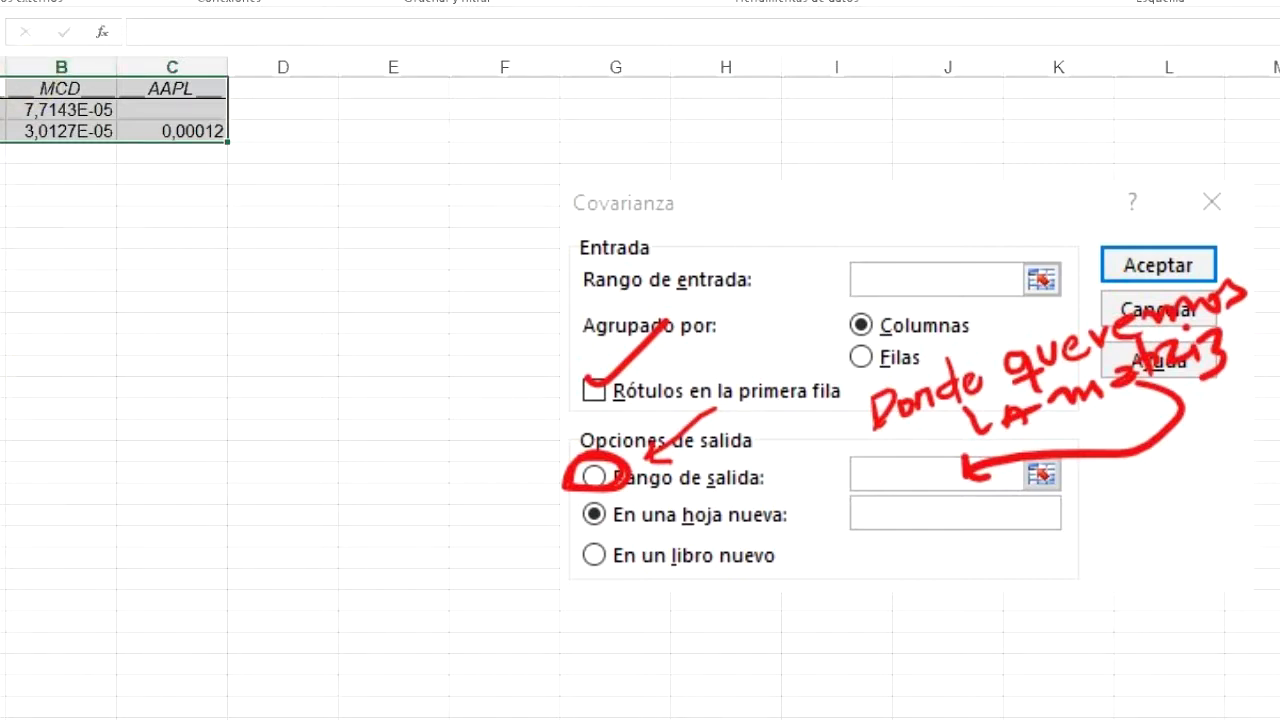
Enlarge the new Hoja1 sheet to 220% and examine the MCD and AAPL variances and covariance in the matrix.
click(30, 150)
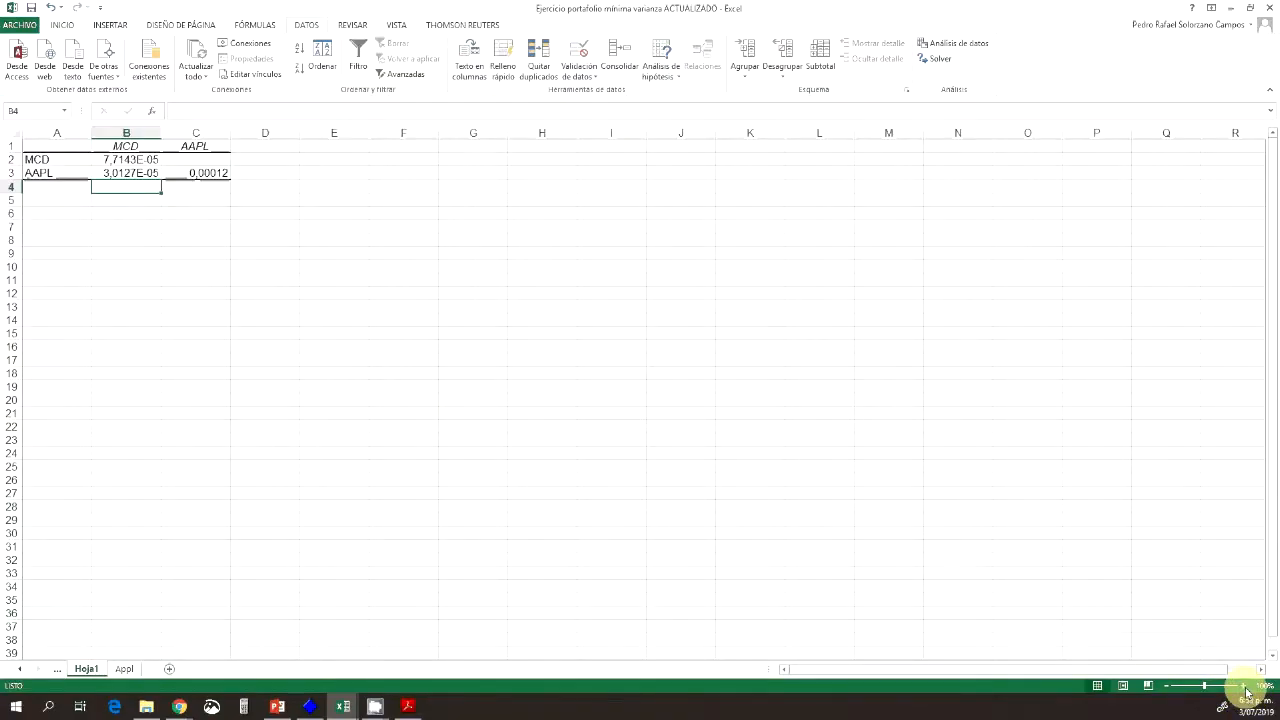
click(1245, 687)
click(1245, 687)
click(1245, 687)
click(1245, 687)
click(1245, 687)
click(1245, 687)
click(1245, 687)
click(1245, 687)
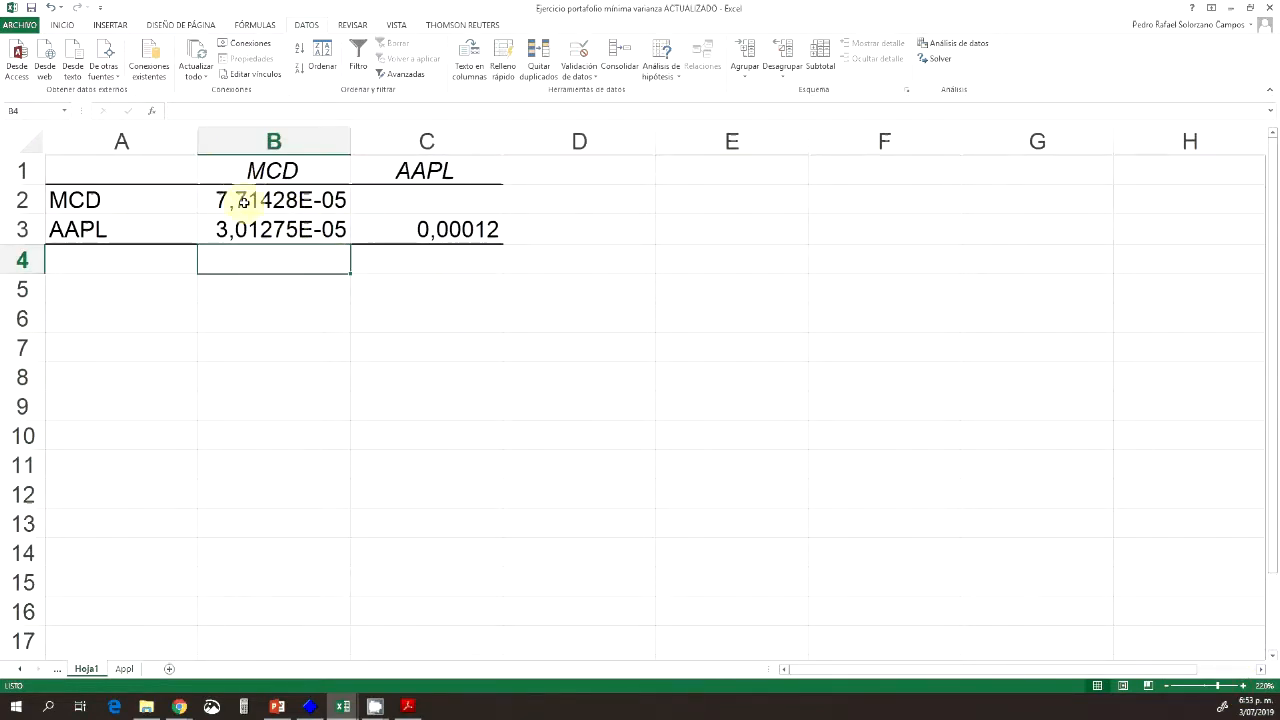
click(557, 261)
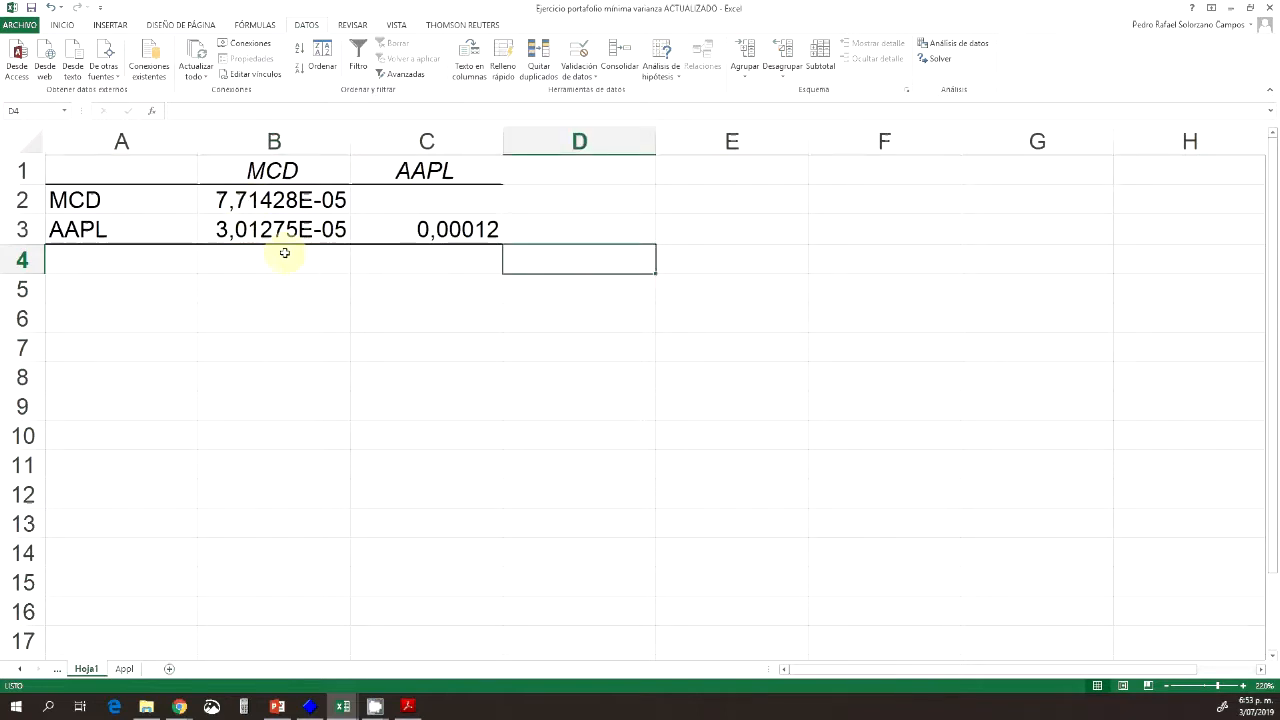
click(690, 291)
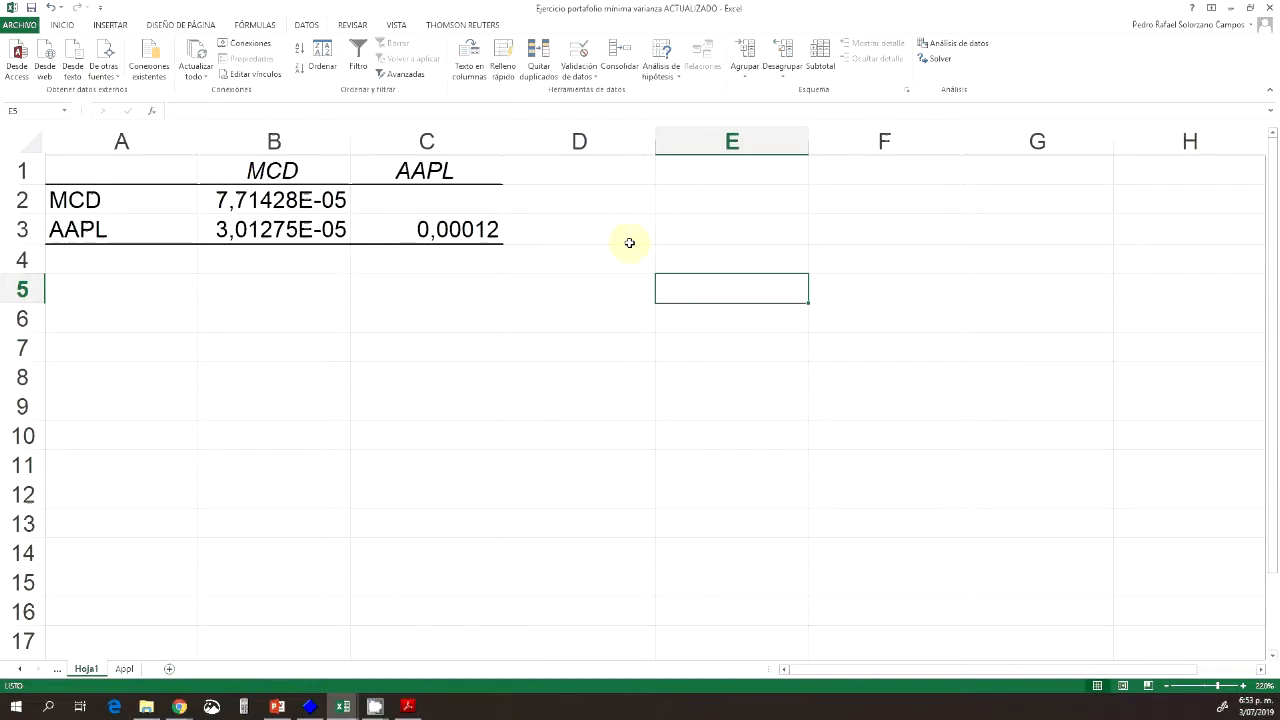
Complete the symmetric matrix by filling the empty MCD–AAPL cell C2 with the formula =B3.
click(466, 295)
click(453, 205)
text(=)
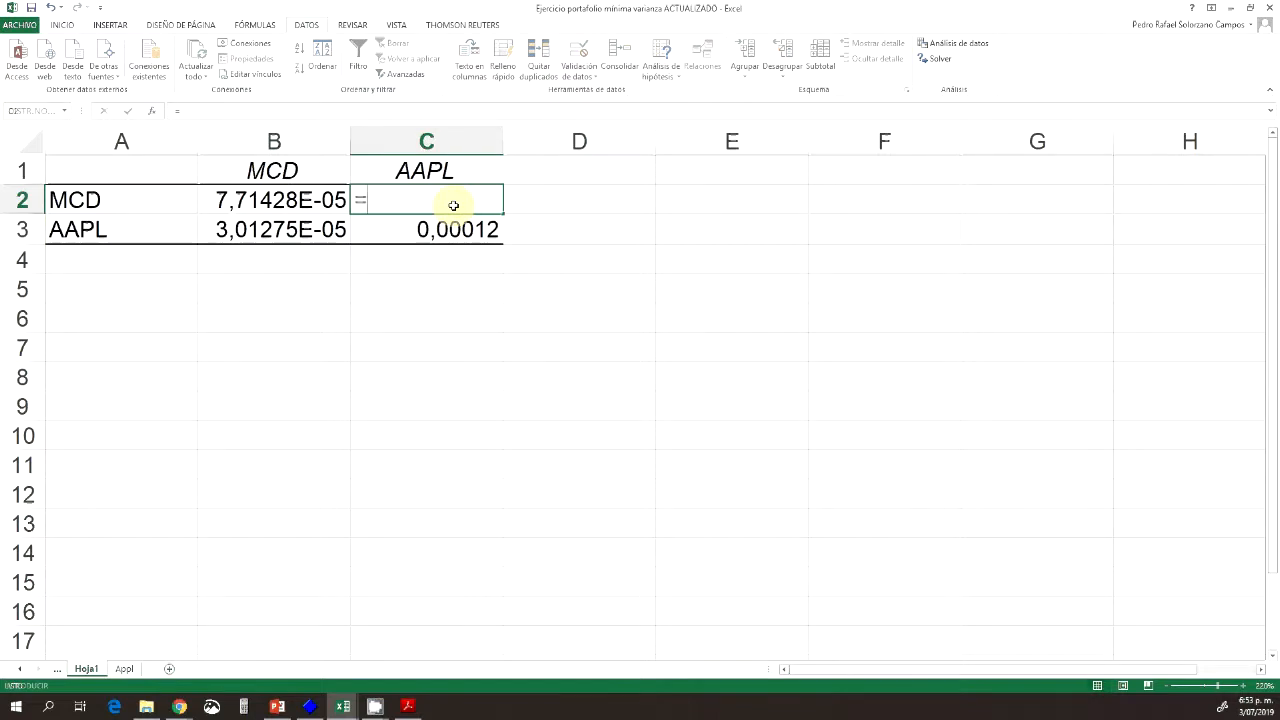
click(274, 229)
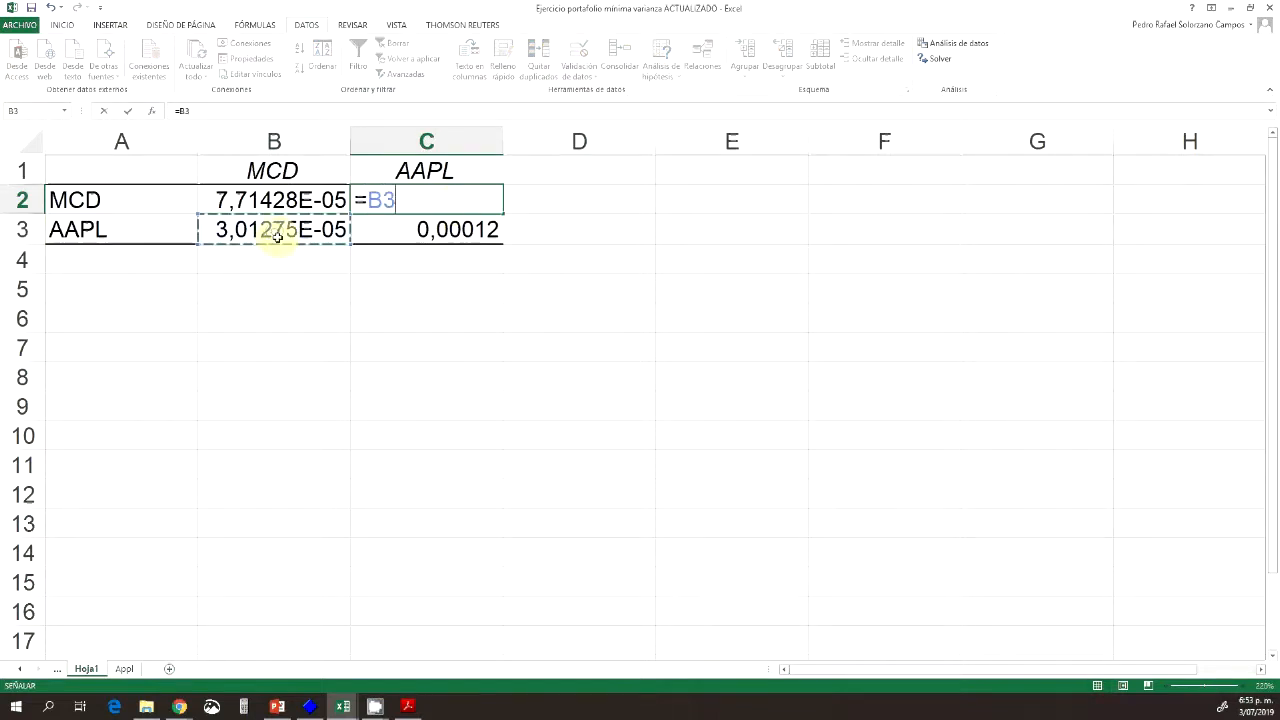
key(Return)
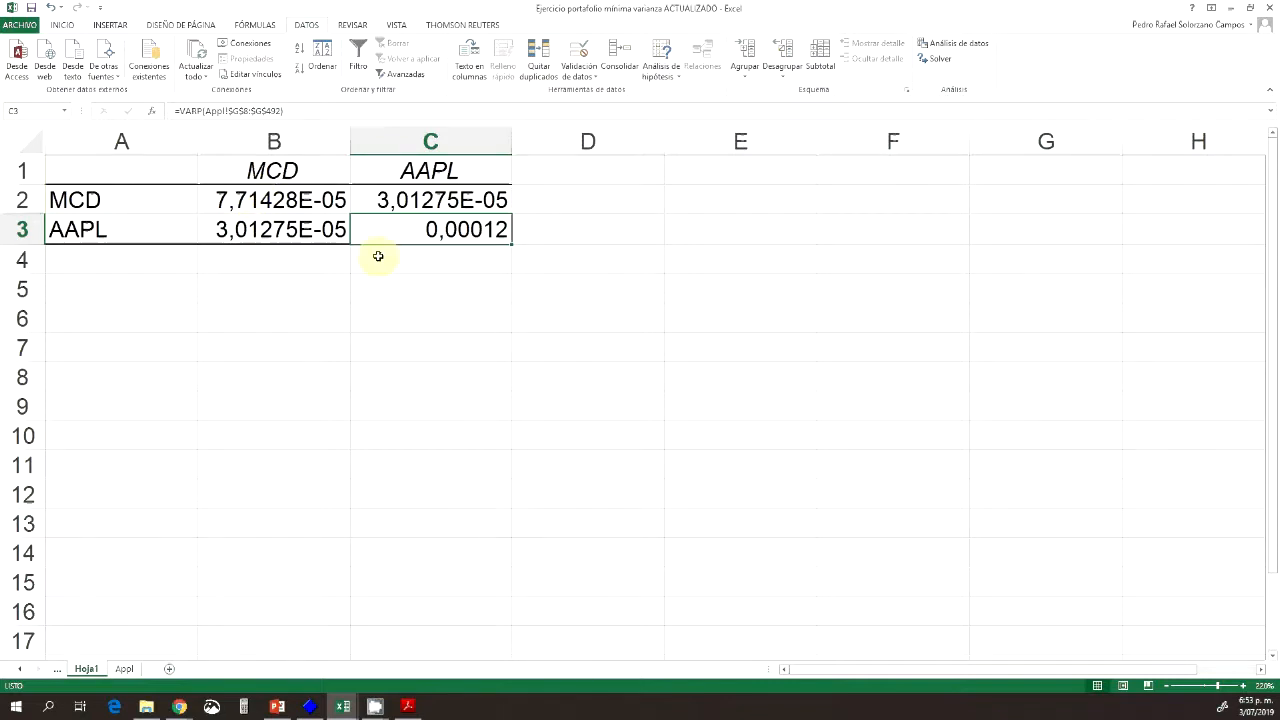
Return to the Appl sheet, examine the Matriz Correlación table, and select empty cell R484 beside it.
click(120, 672)
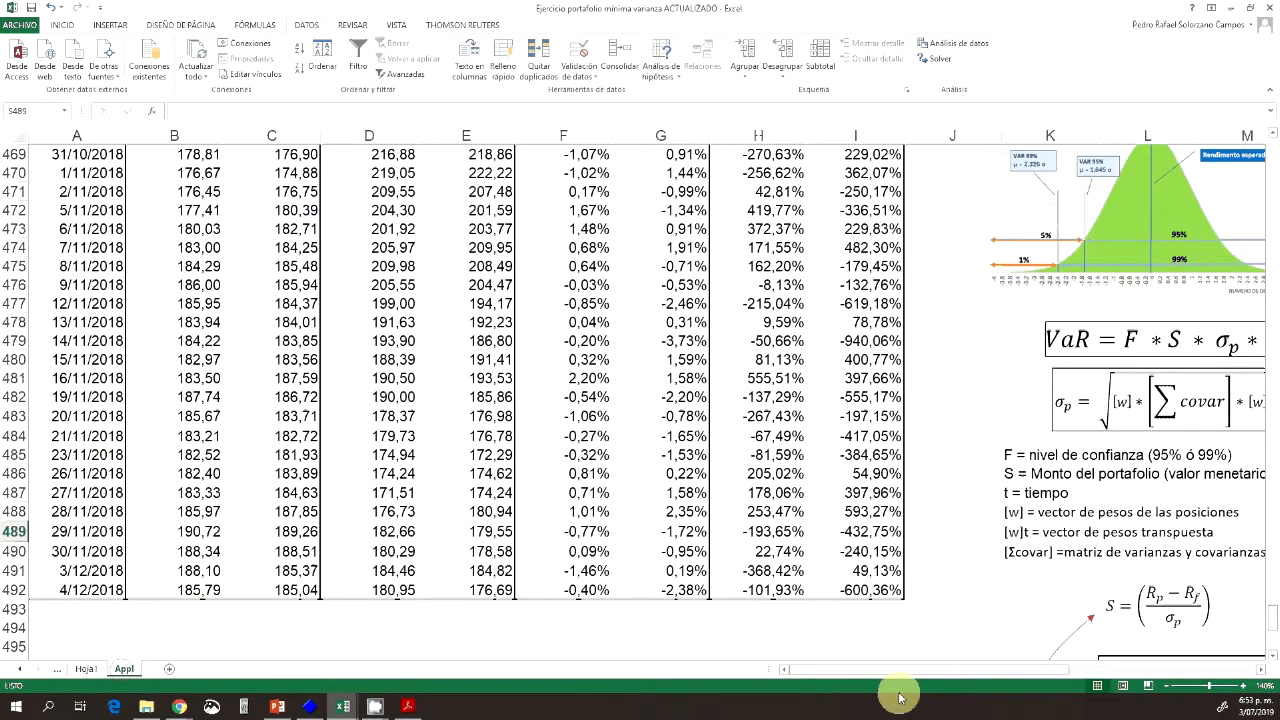
drag(880, 671, 1021, 664)
scroll(1152, 505, down, 2)
scroll(1046, 360, down, 2)
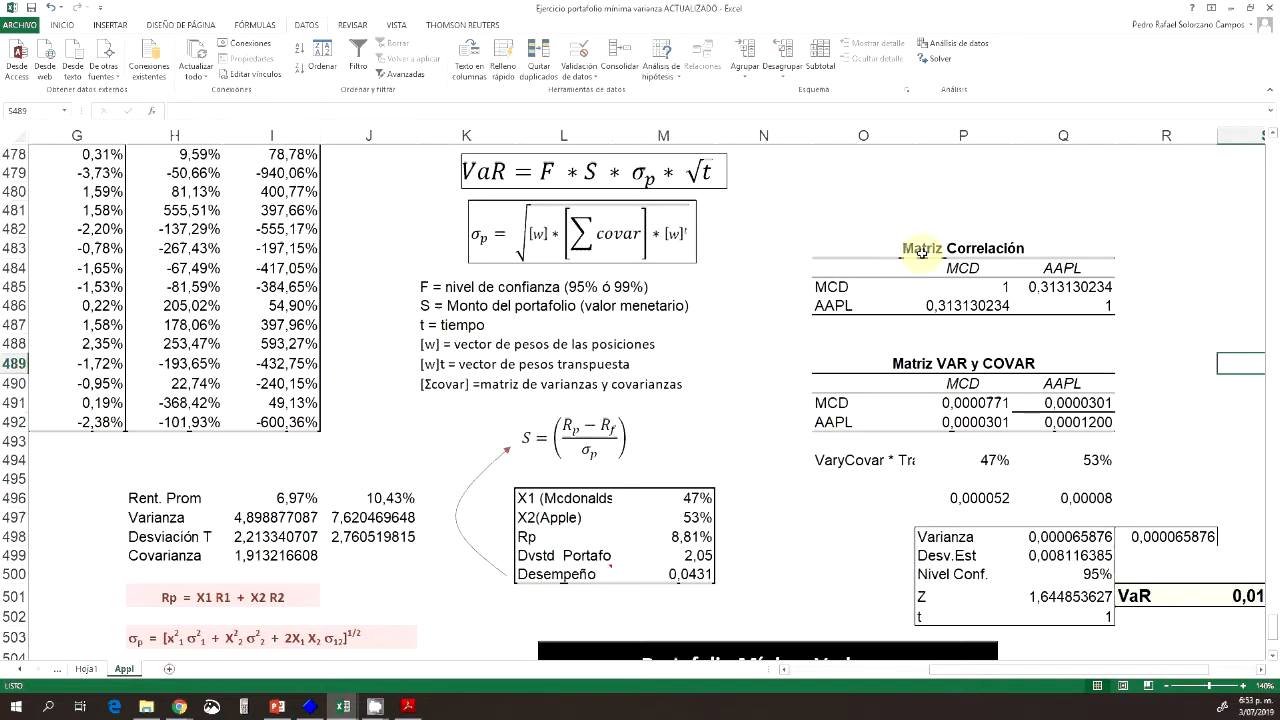
click(1150, 251)
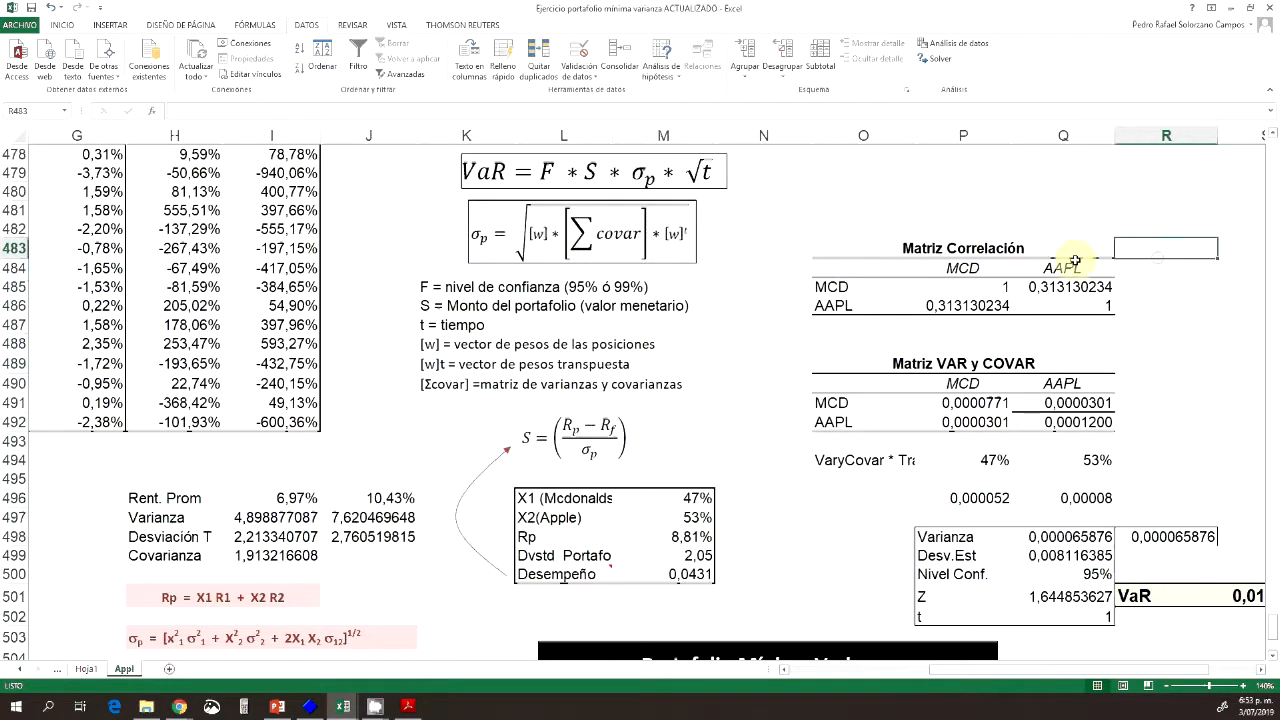
click(1165, 268)
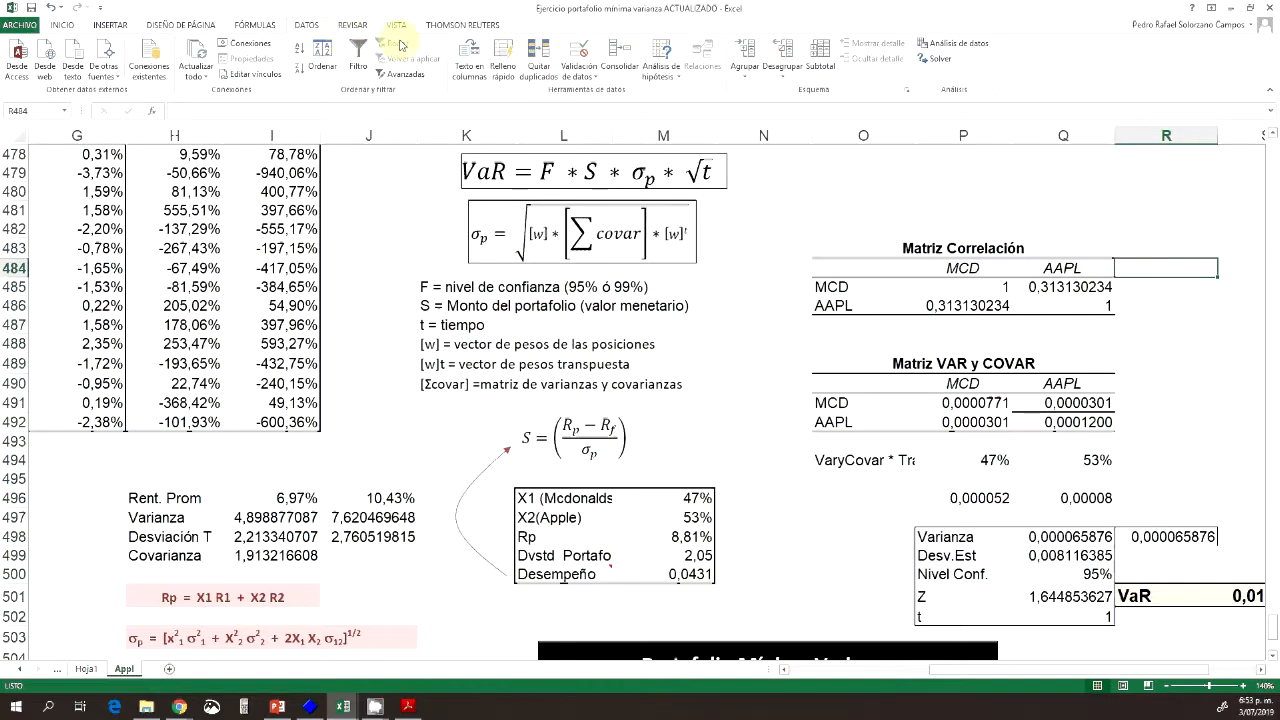
Set up a Coeficiente de correlación data analysis with first-row labels and an output range on the sheet, and cancel it.
click(943, 51)
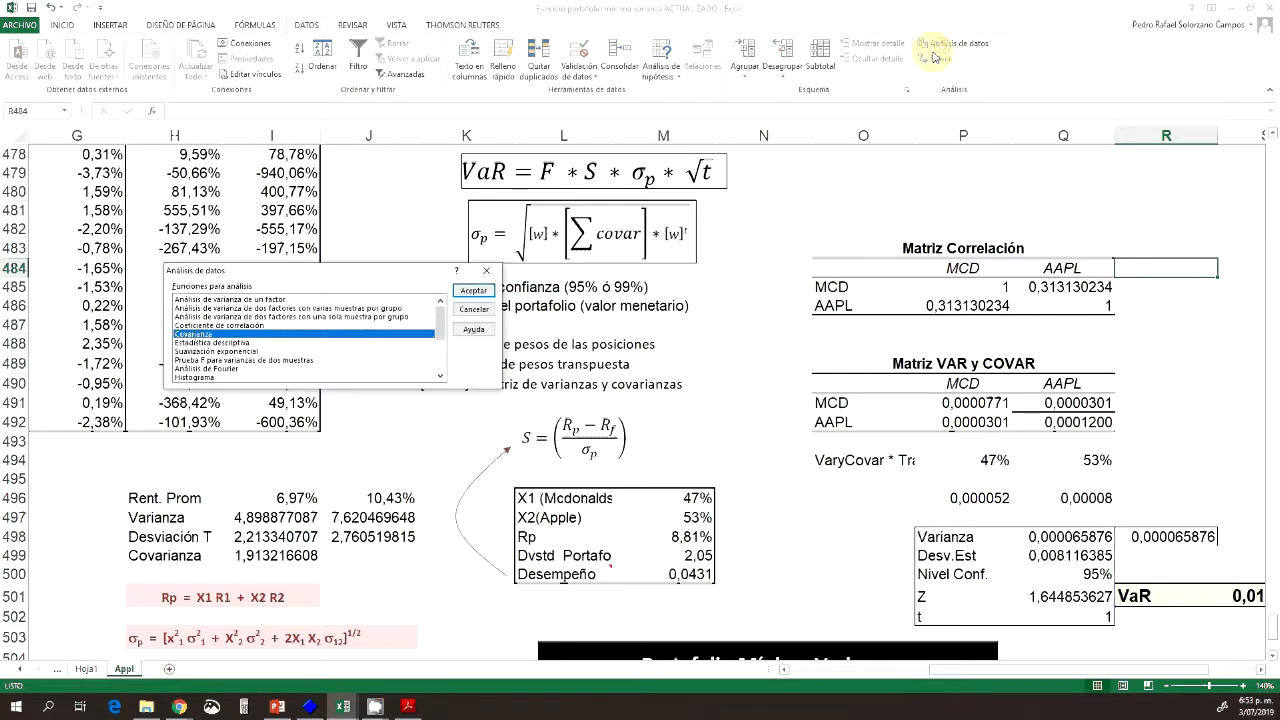
click(200, 325)
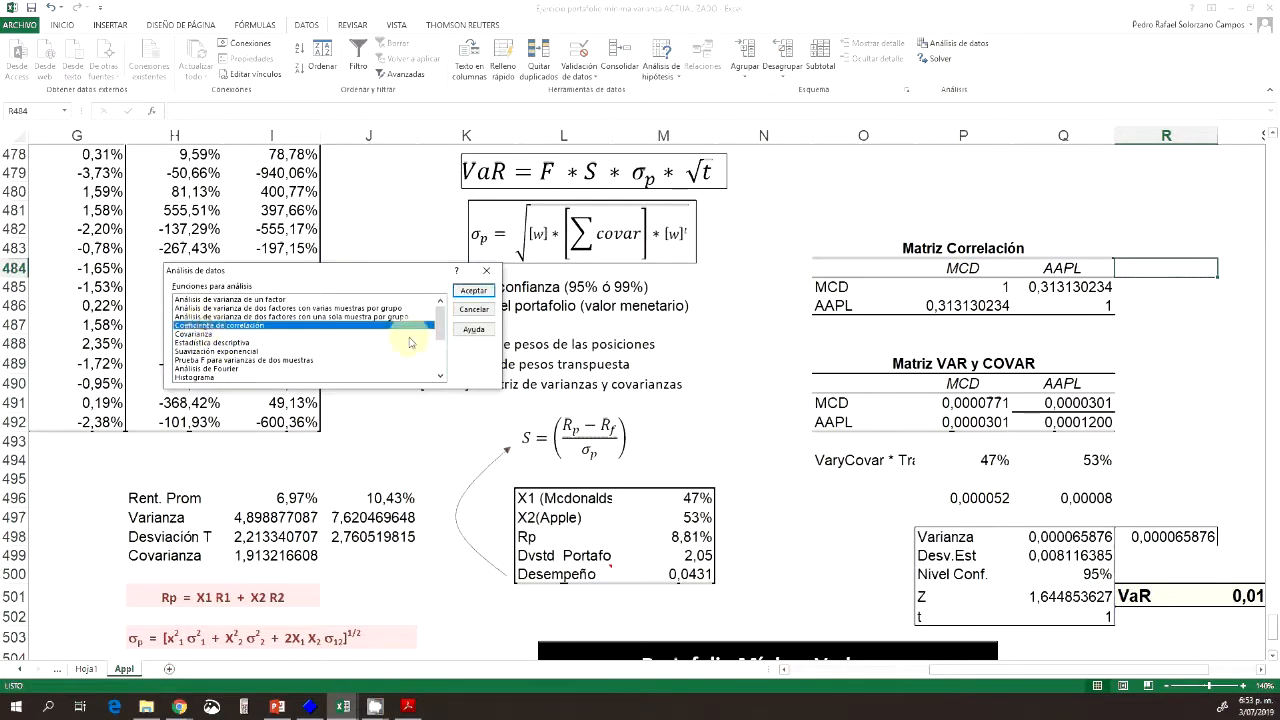
click(470, 292)
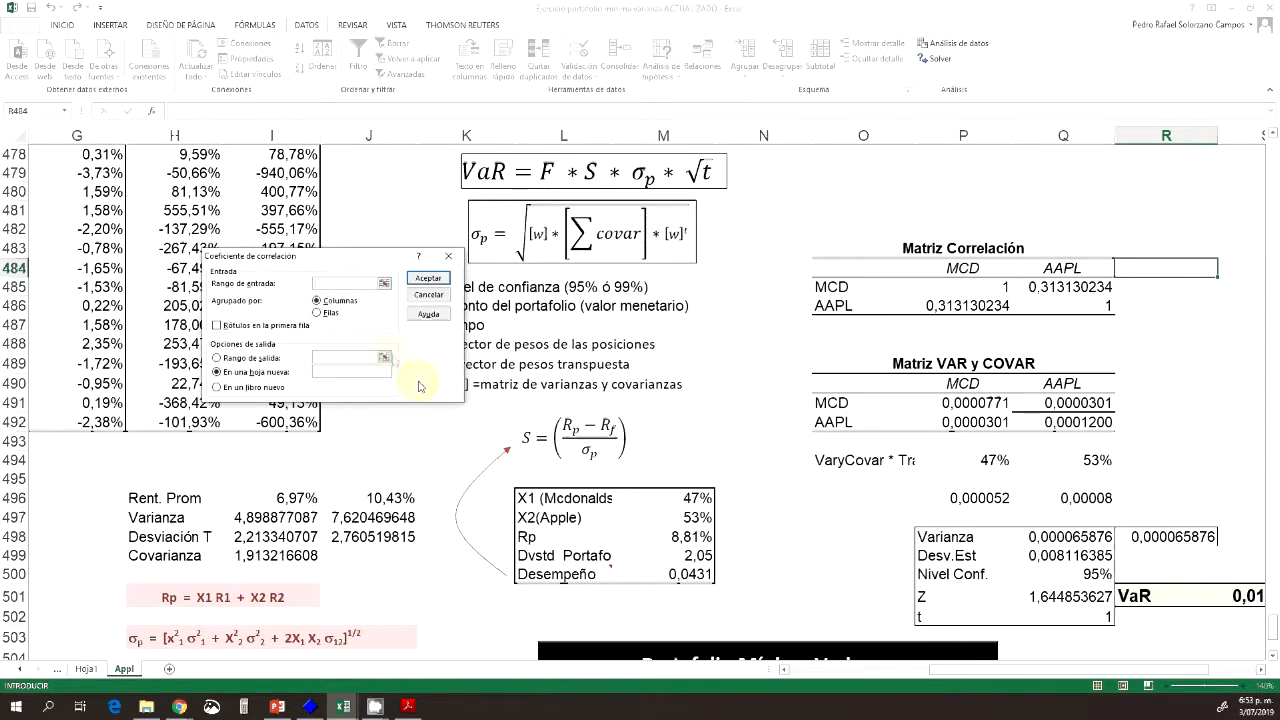
click(218, 327)
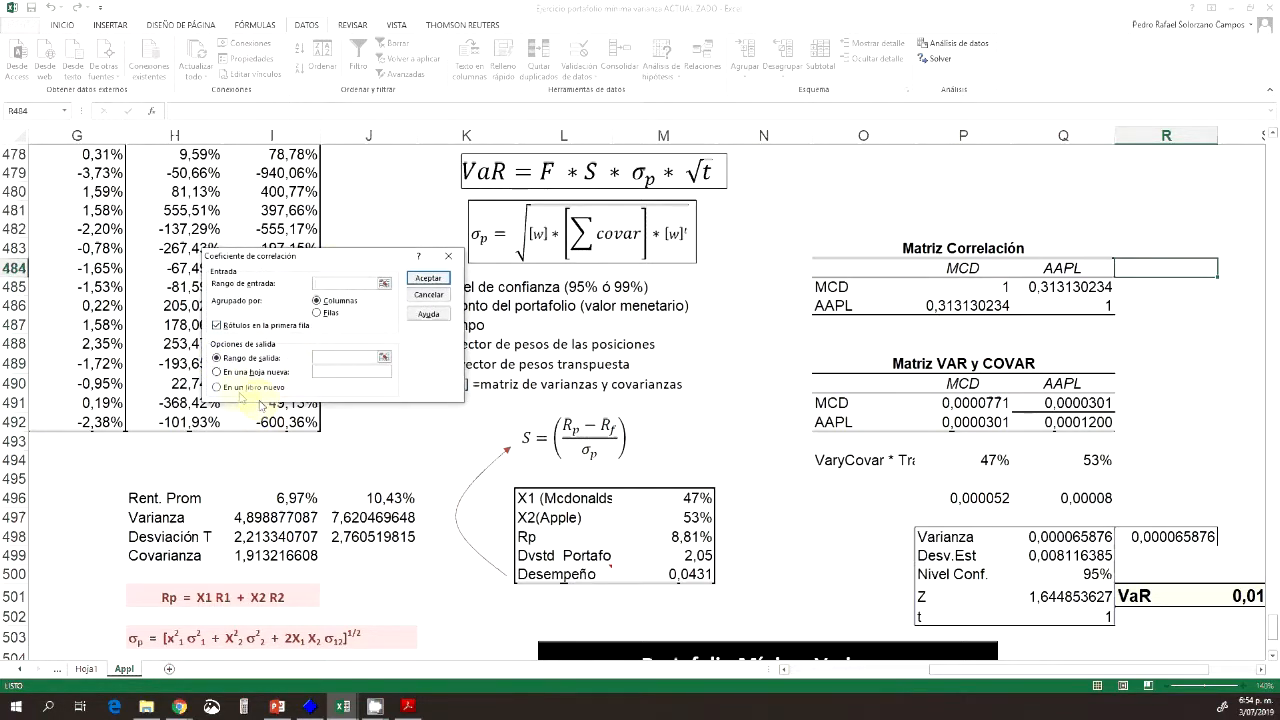
click(428, 295)
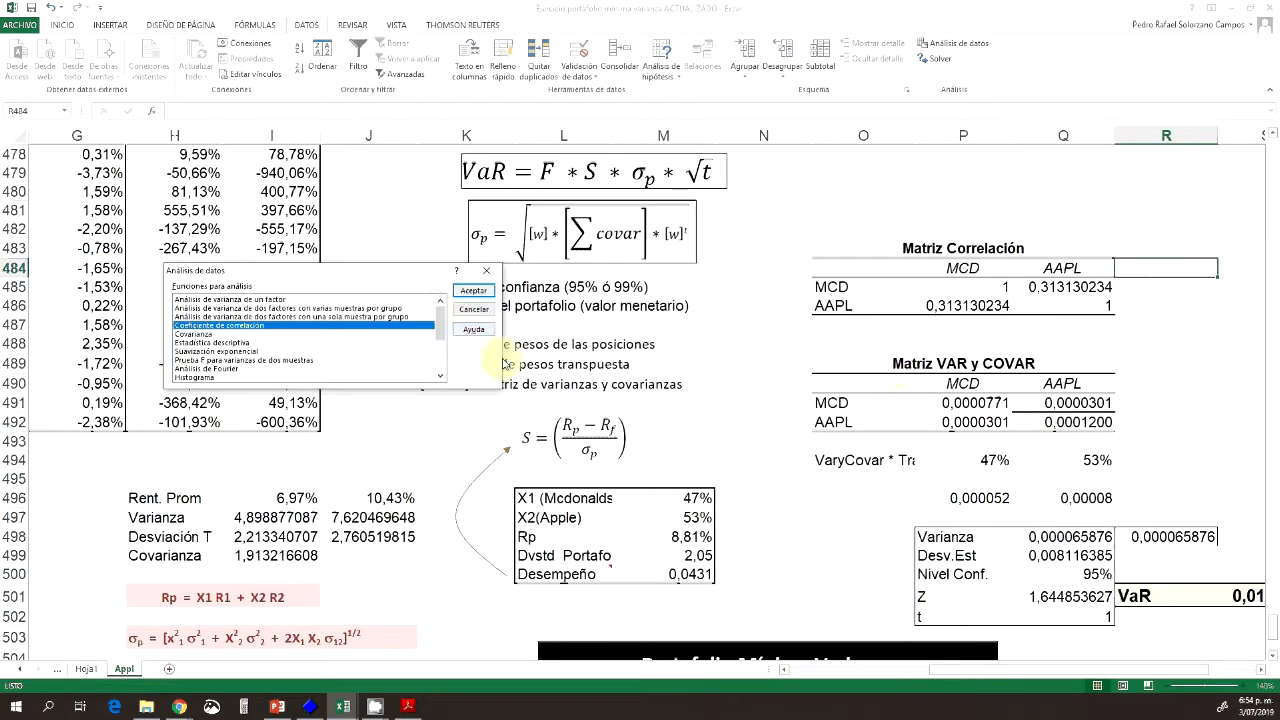
Close the data analysis function list and examine the MCD and AAPL coefficients in the Matriz Correlación table.
click(474, 309)
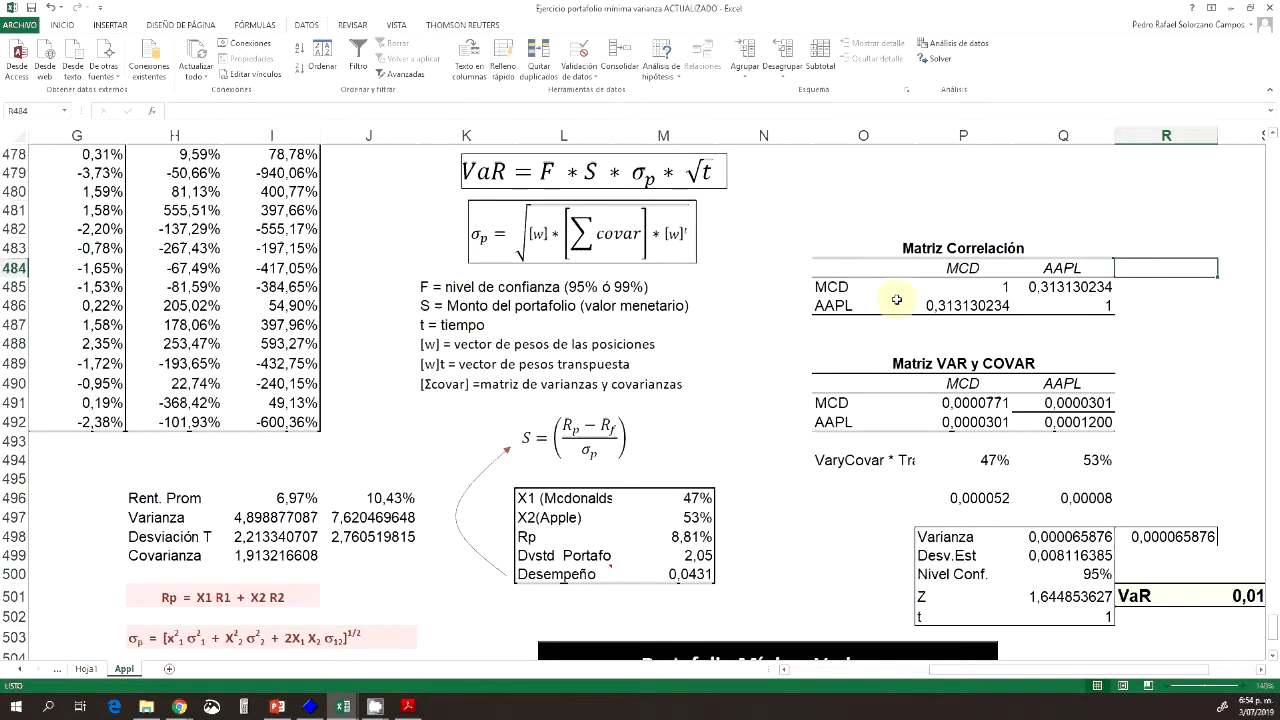
drag(936, 283, 1062, 318)
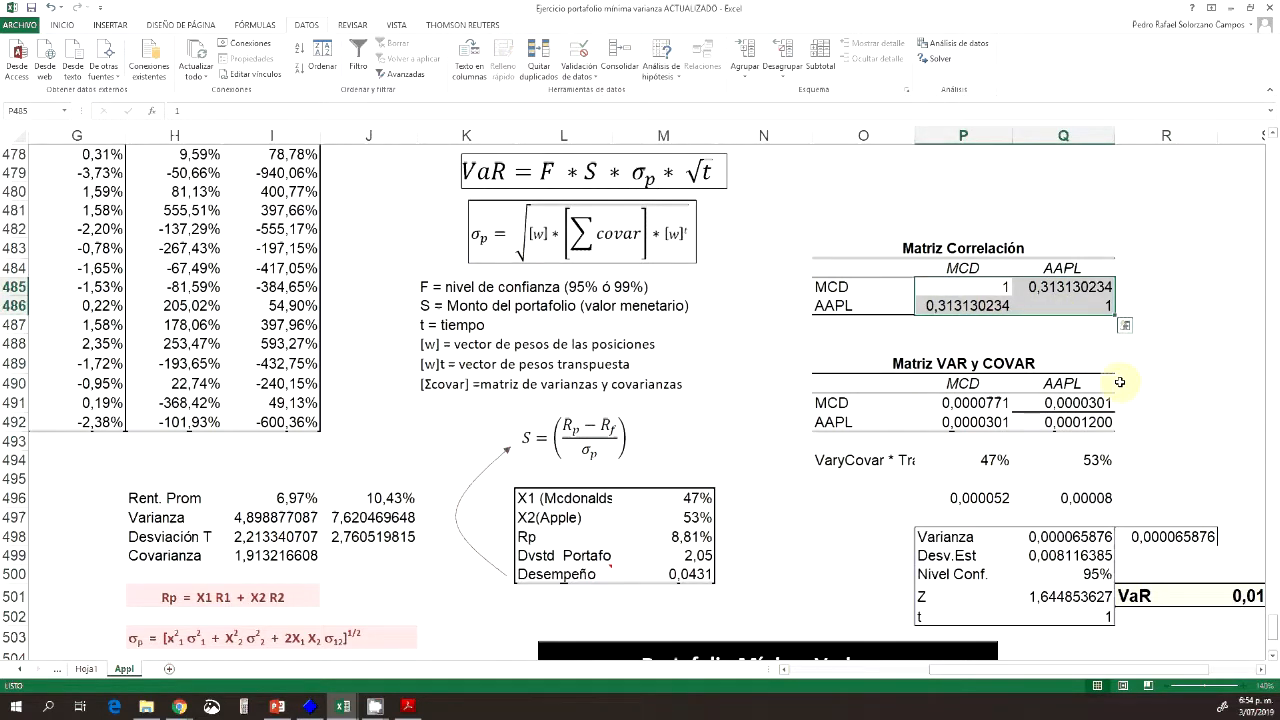
click(843, 288)
key(Up)
key(Right)
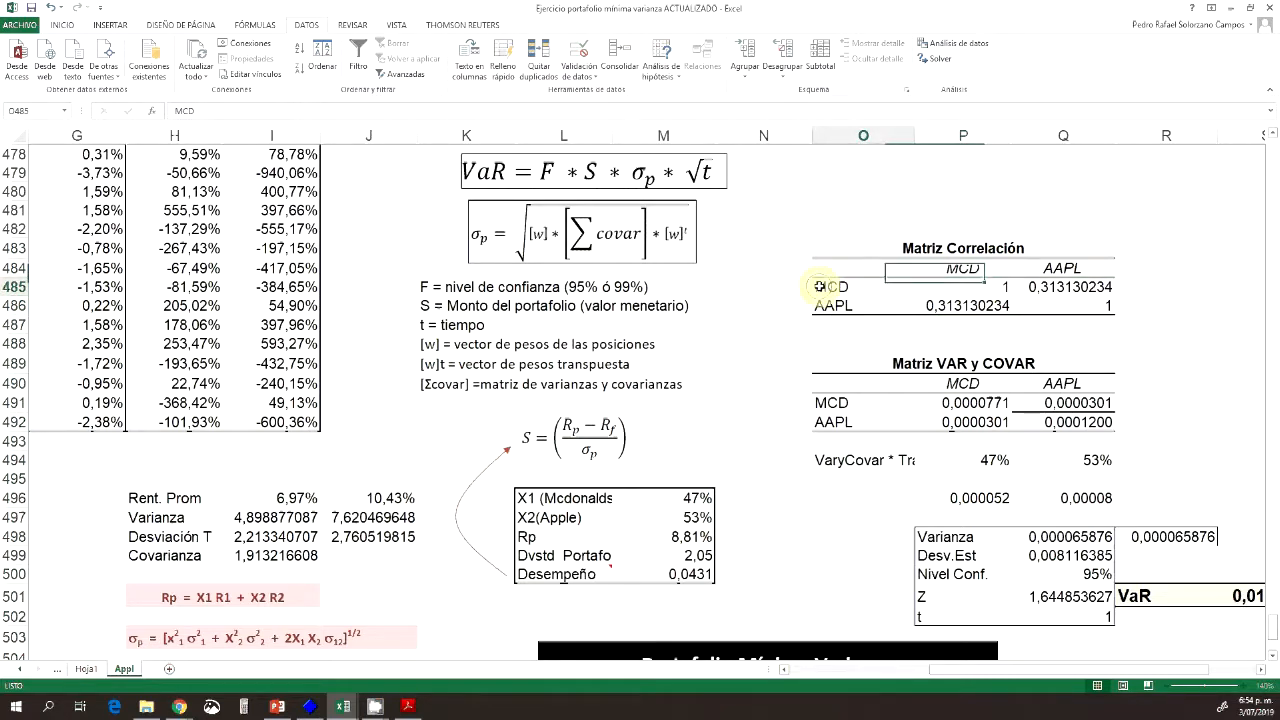
click(980, 287)
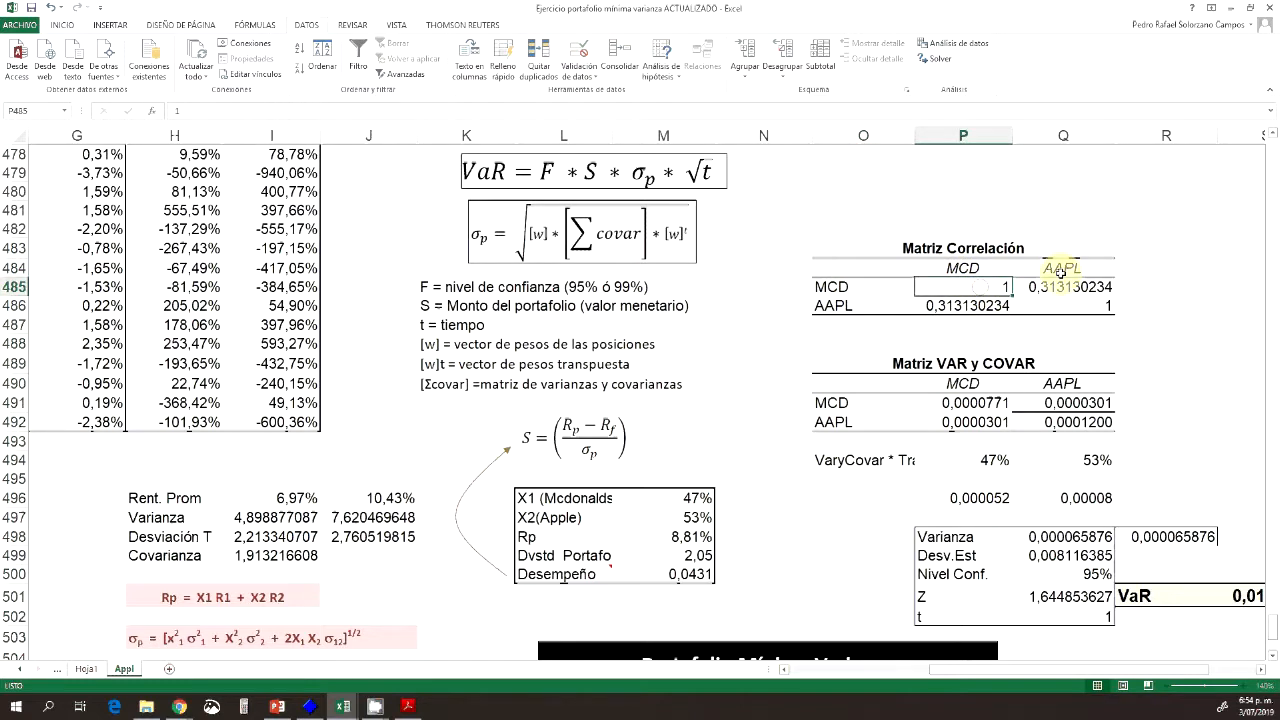
click(1065, 270)
click(834, 311)
click(1107, 306)
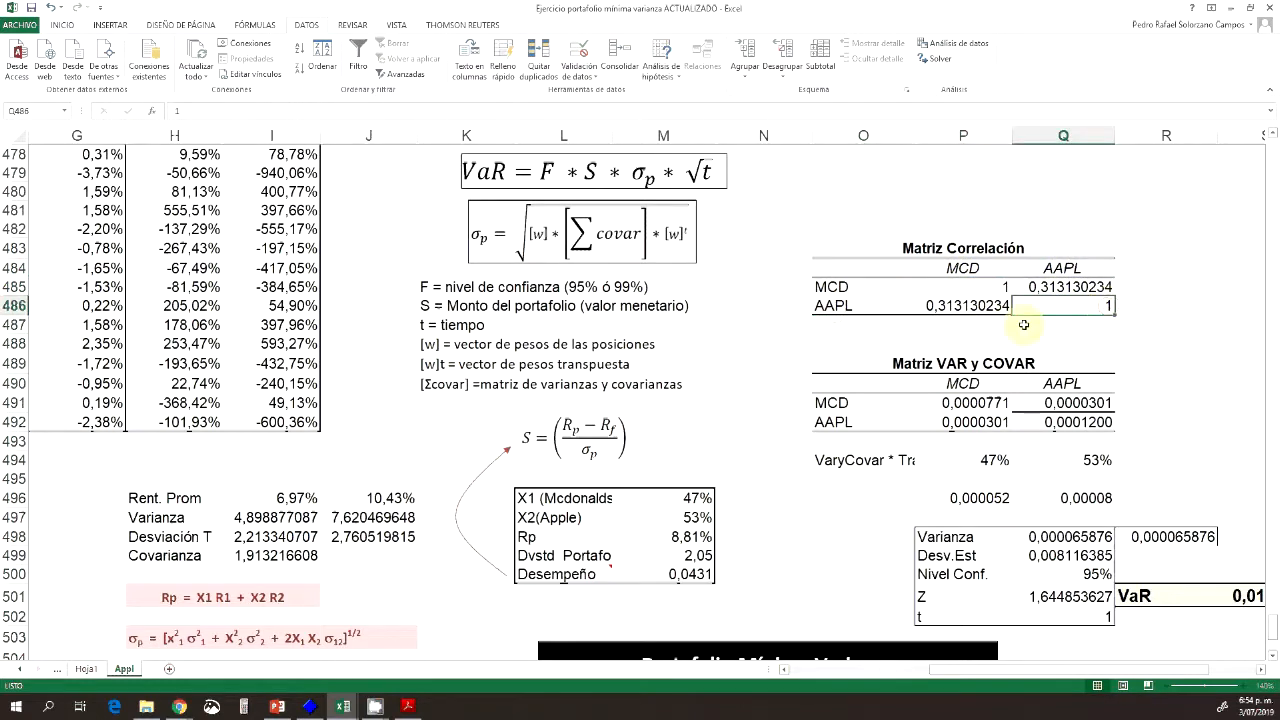
click(963, 271)
click(967, 310)
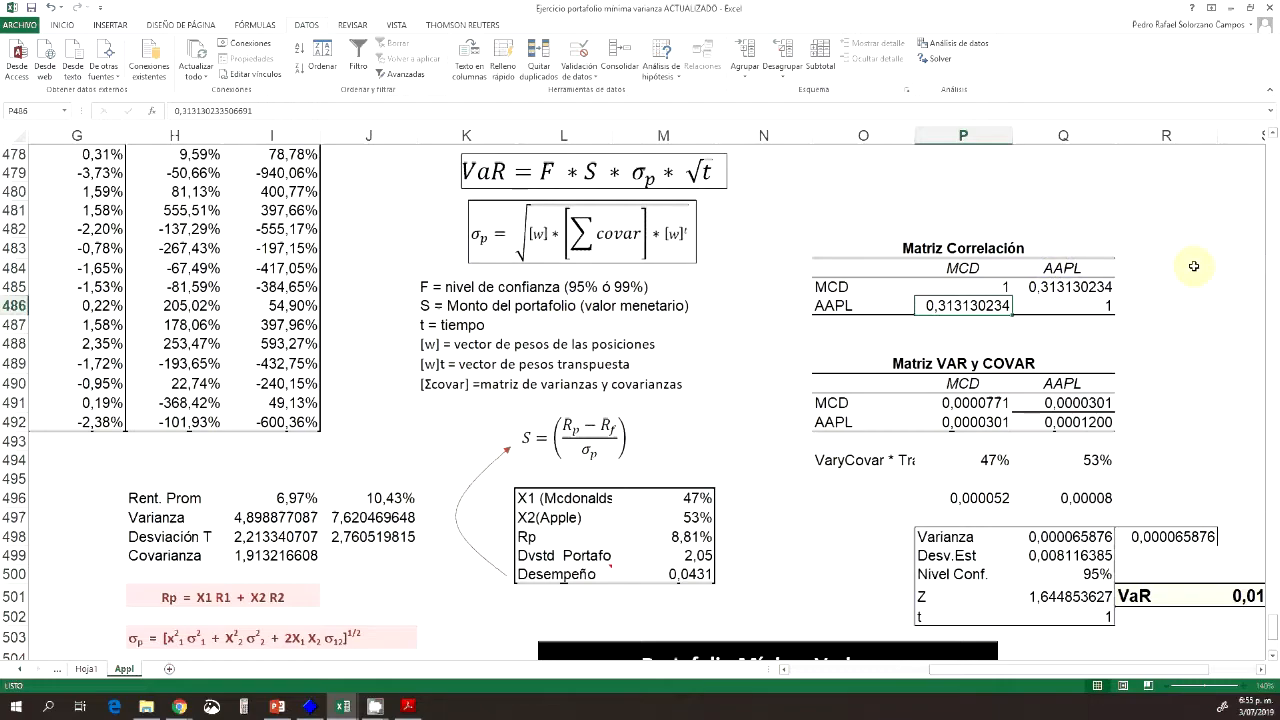
Review the McDonald's and Apple portfolio weights, the minimum-variance pie chart, the VaR and portfolio deviation formulas, and the variance-covariance table.
scroll(1185, 272, down, 3)
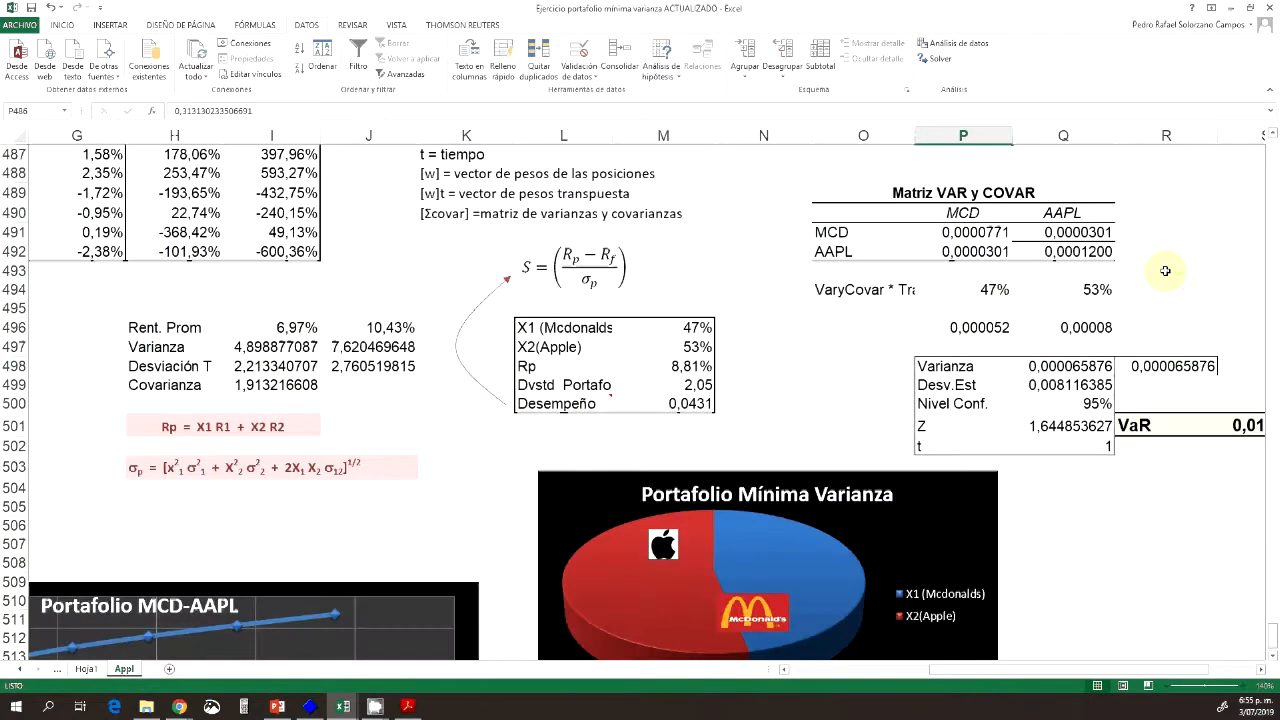
scroll(1082, 206, up, 2)
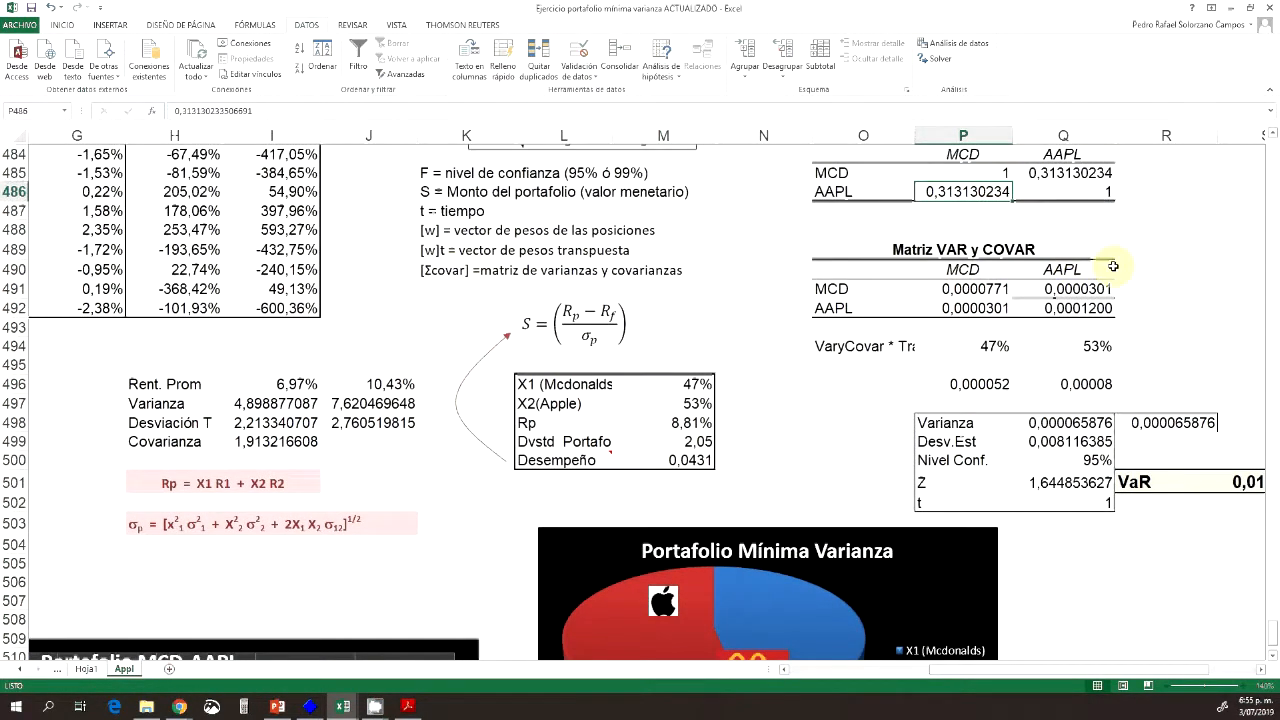
scroll(662, 246, up, 1)
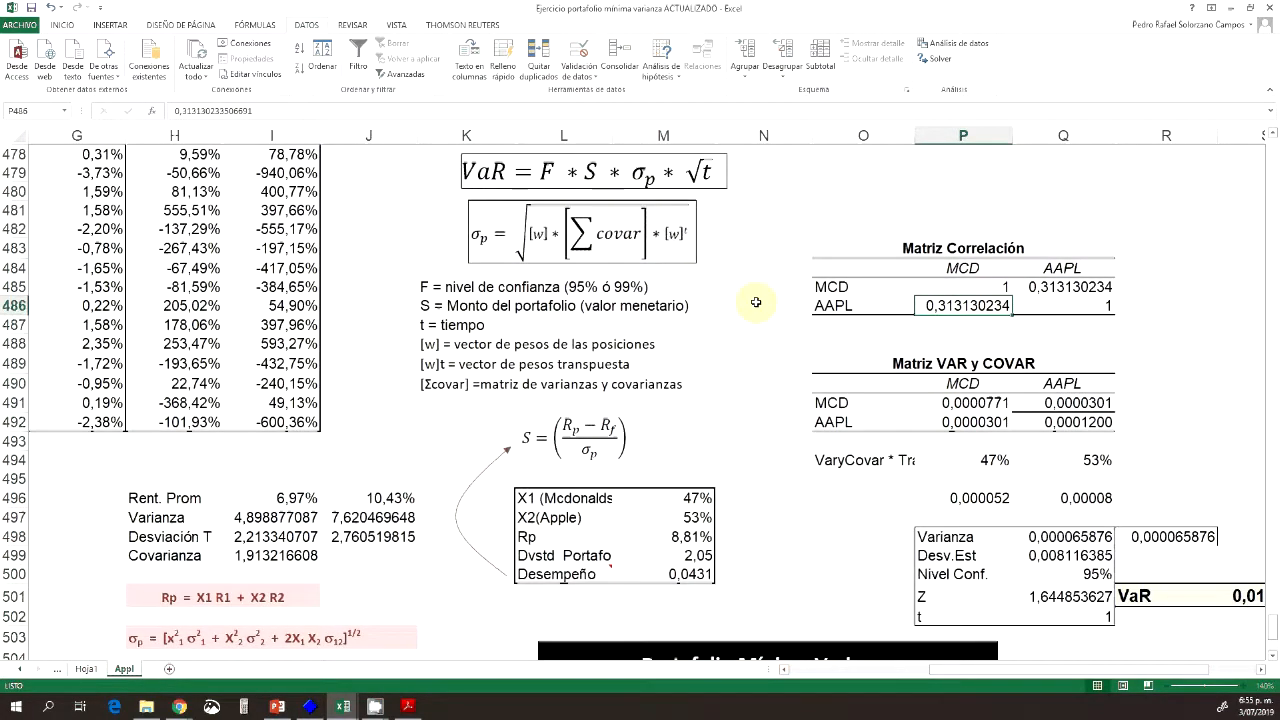
scroll(1201, 330, down, 1)
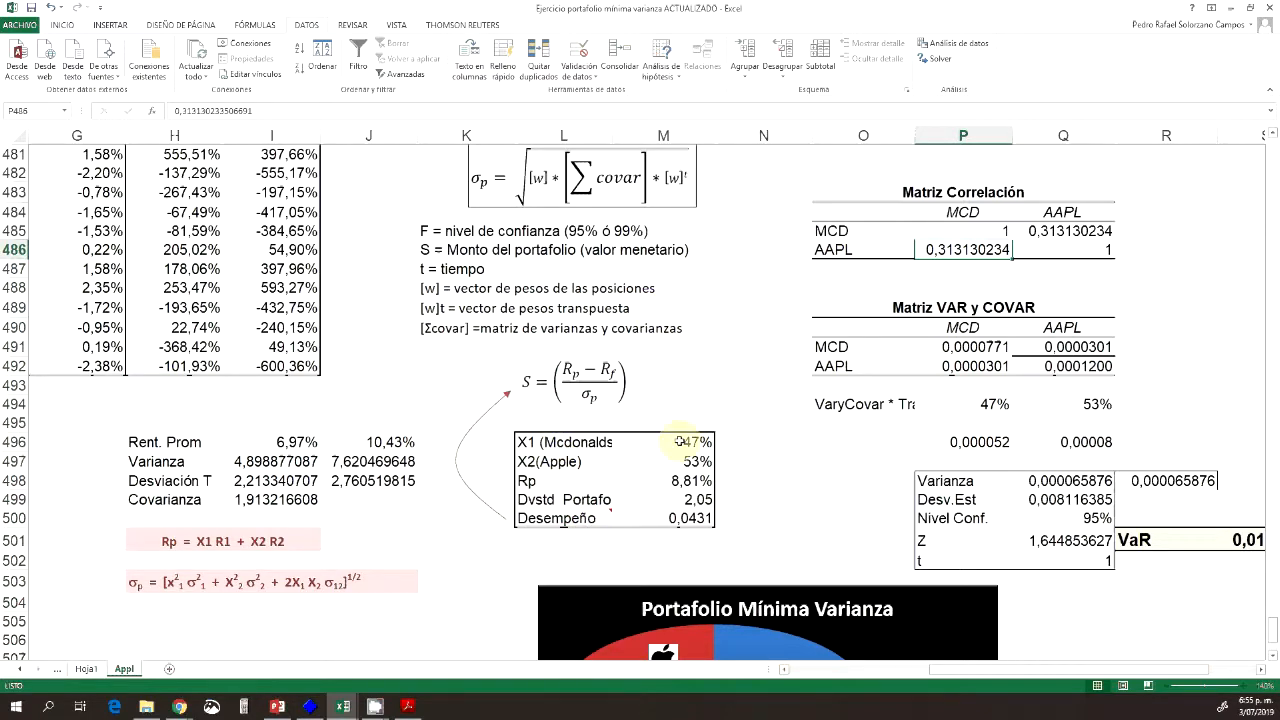
scroll(675, 399, down, 2)
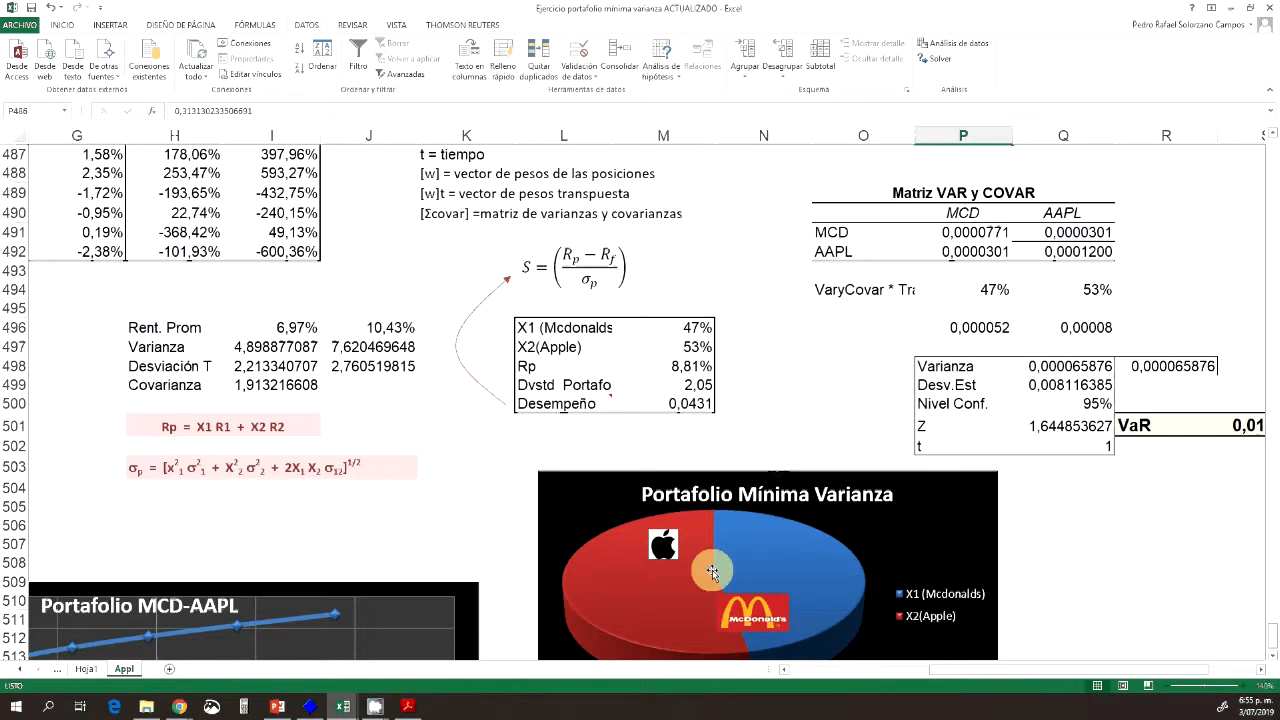
mouse_move(768, 556)
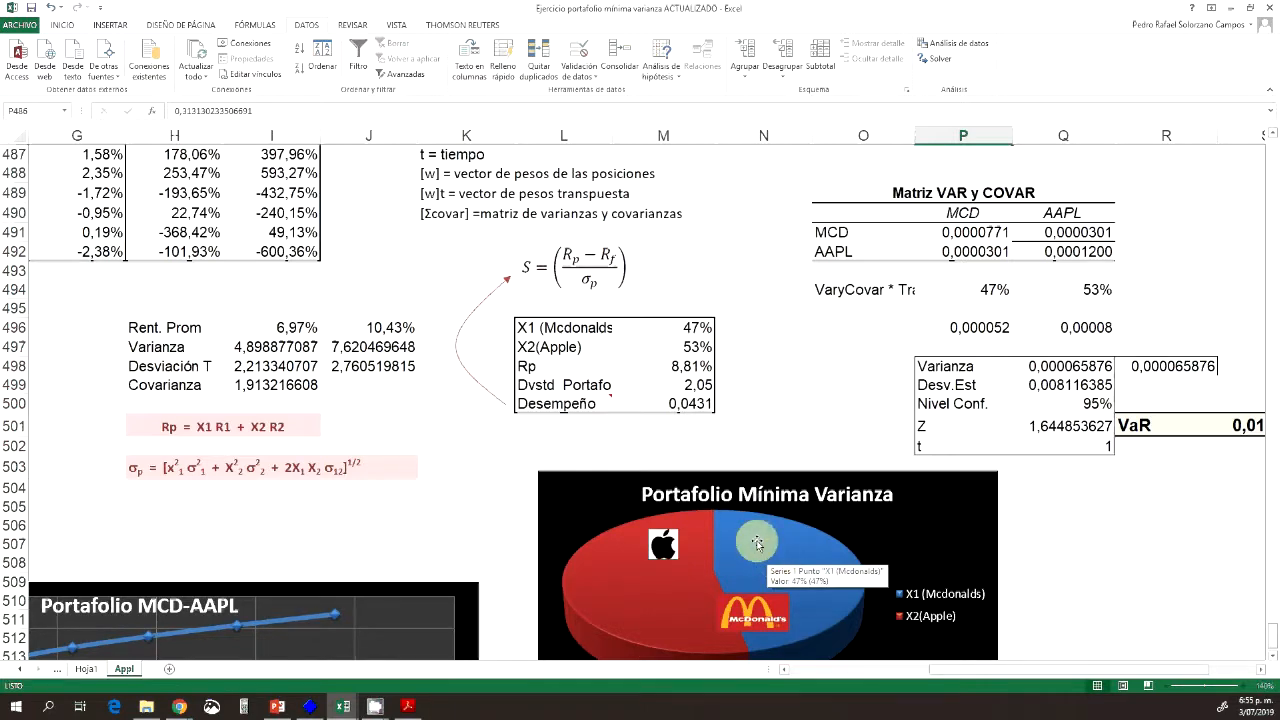
scroll(657, 526, up, 2)
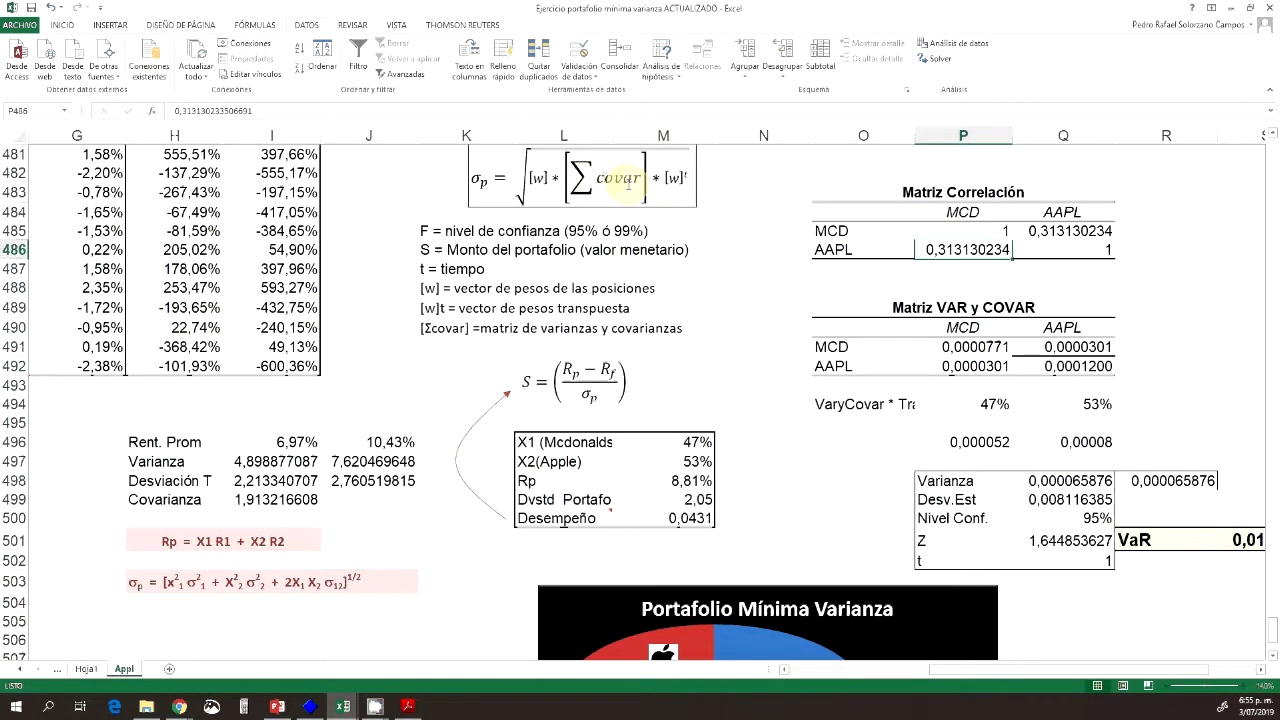
scroll(612, 178, up, 1)
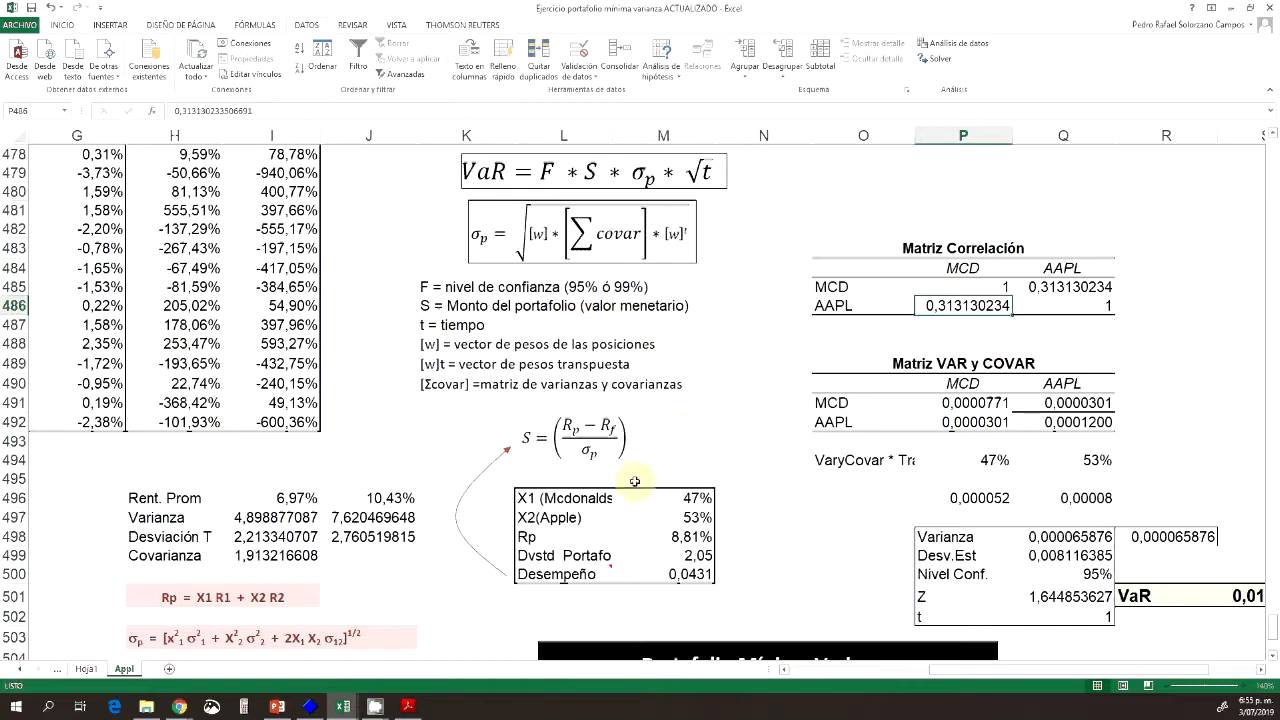
scroll(648, 377, up, 3)
scroll(648, 377, down, 3)
scroll(870, 388, down, 2)
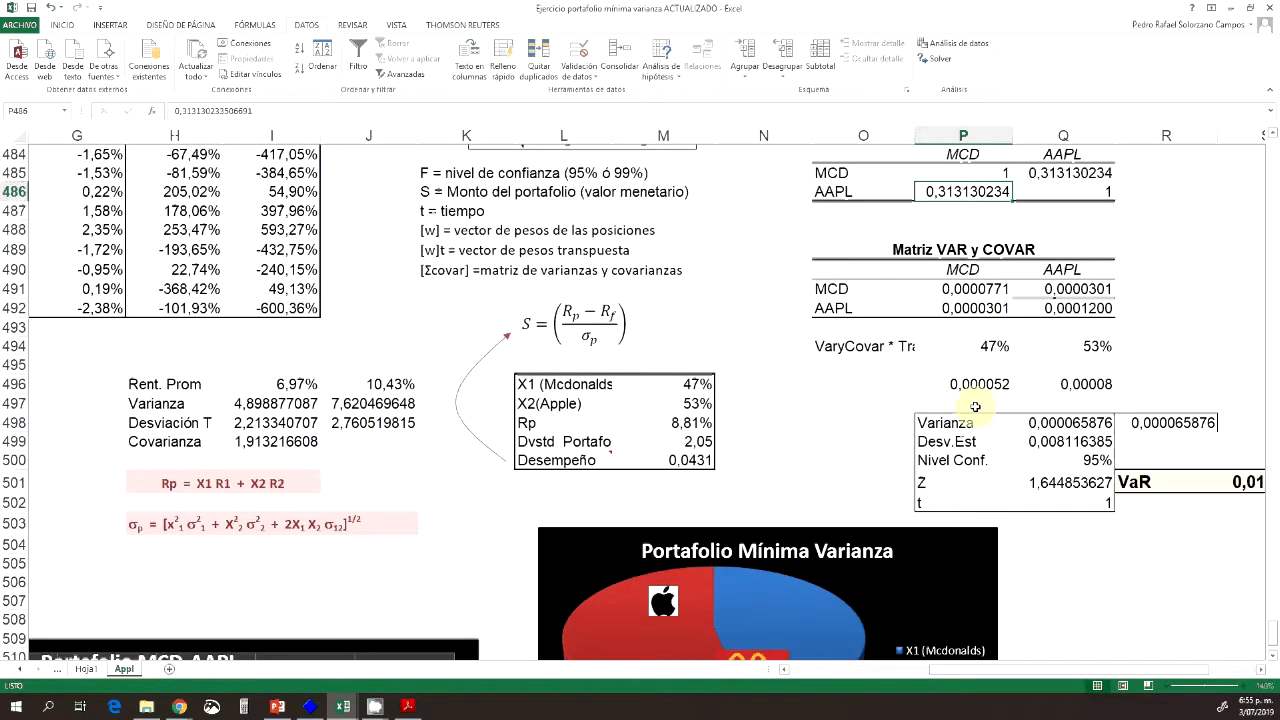
scroll(756, 284, up, 2)
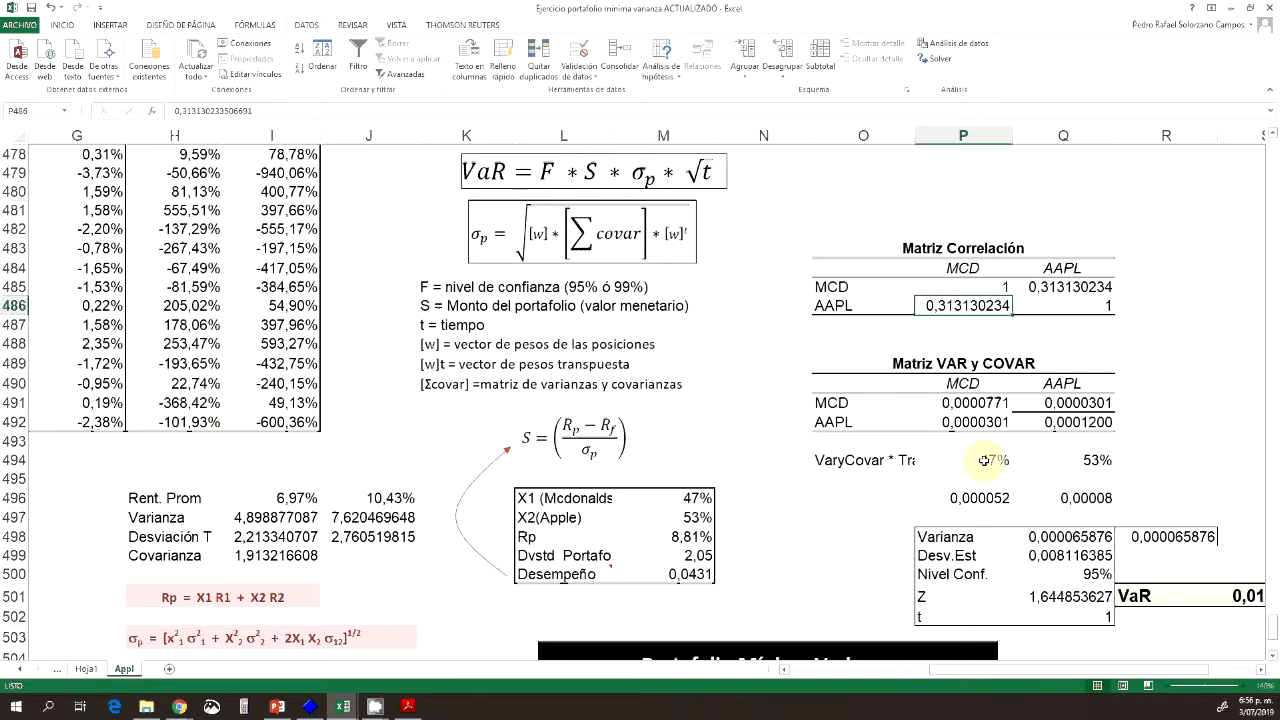
Inspect the MMULT array formula in P496 and clear the weights-by-covariance results in P496:Q496.
click(978, 497)
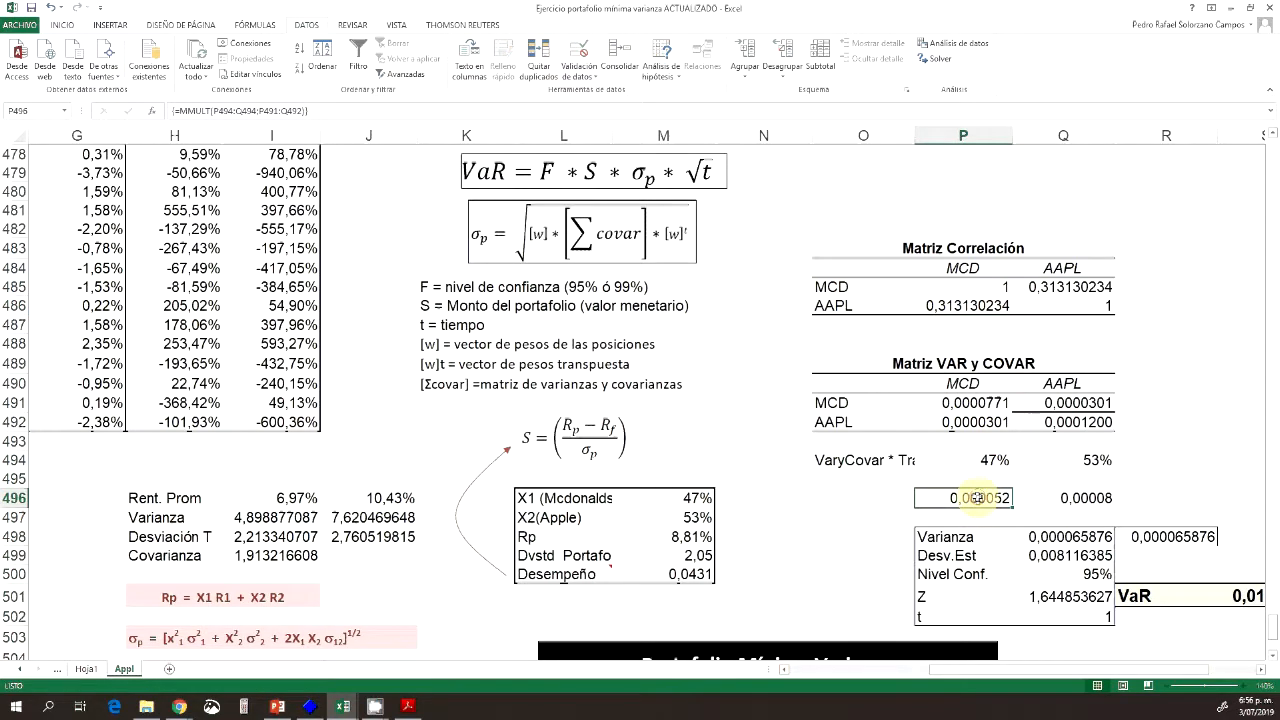
double_click(978, 497)
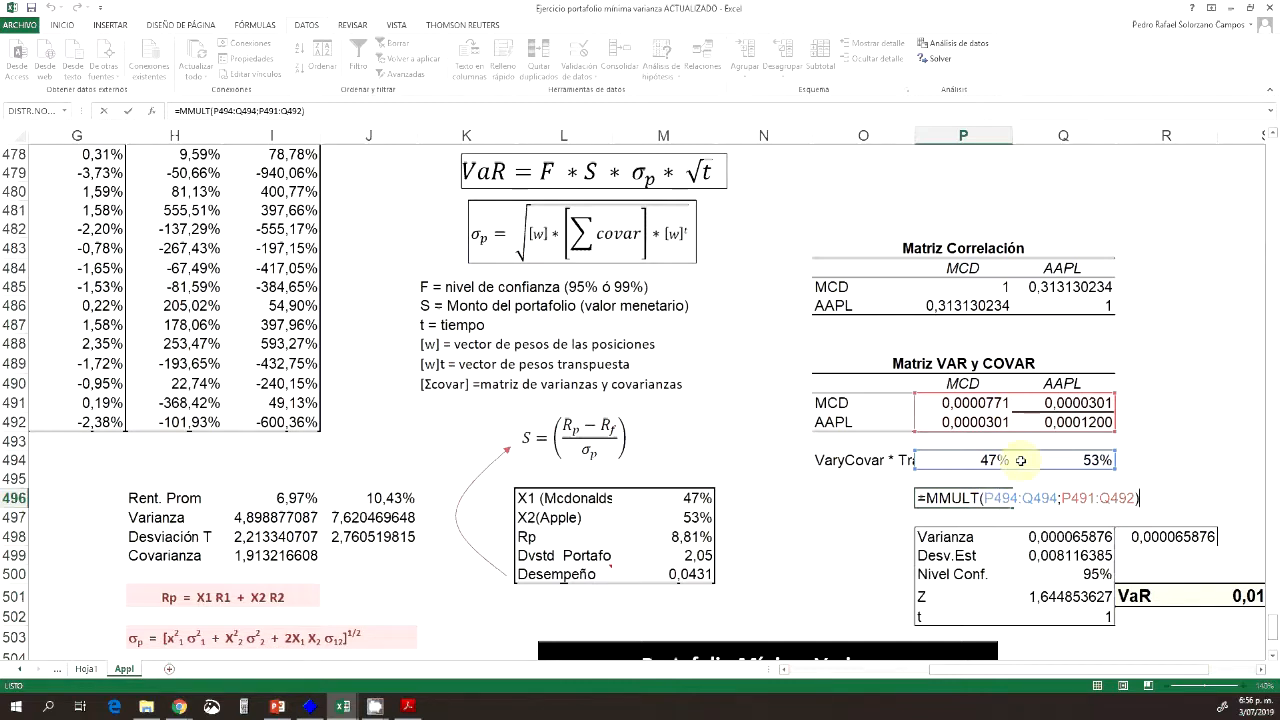
key(ctrl+shift+Return)
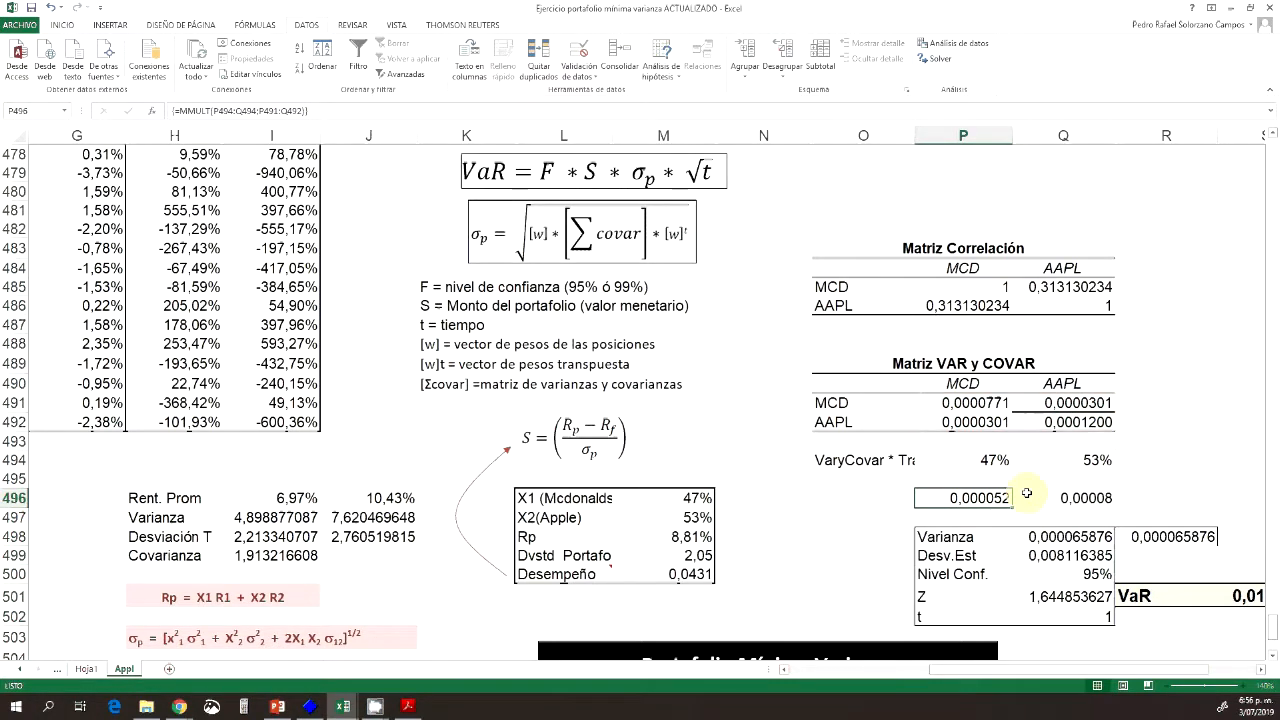
key(BackSpace)
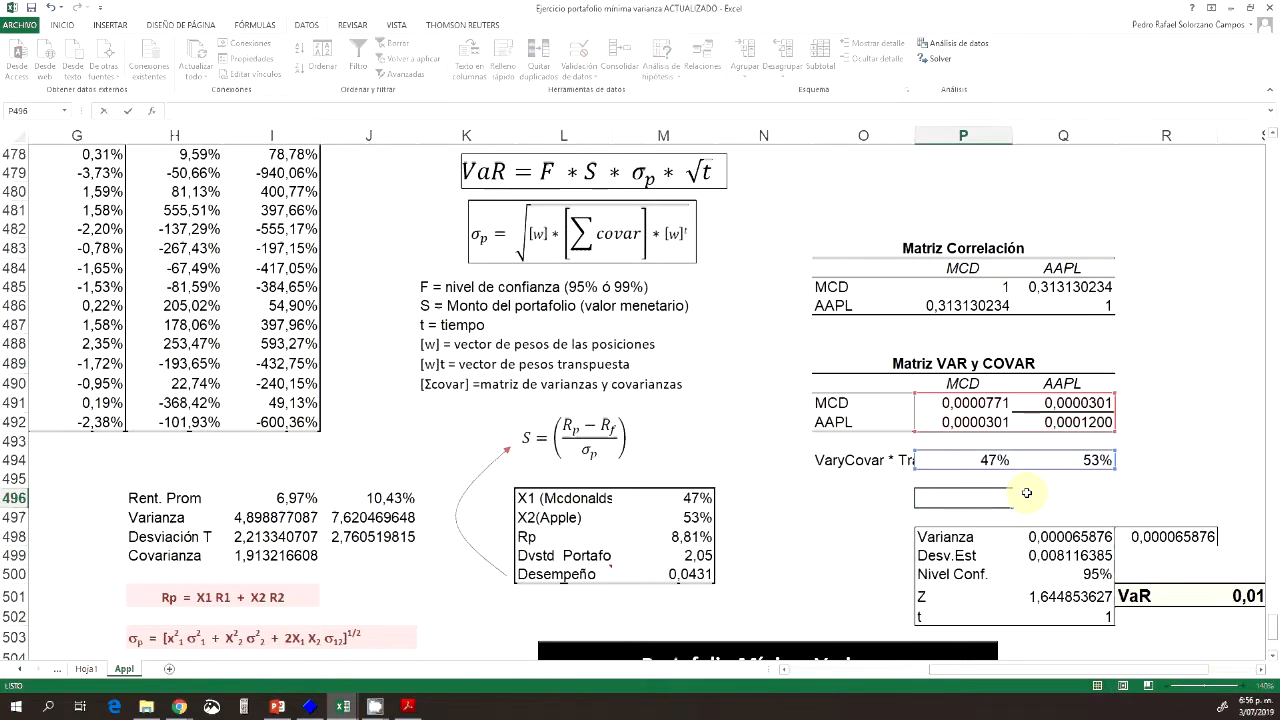
key(Escape)
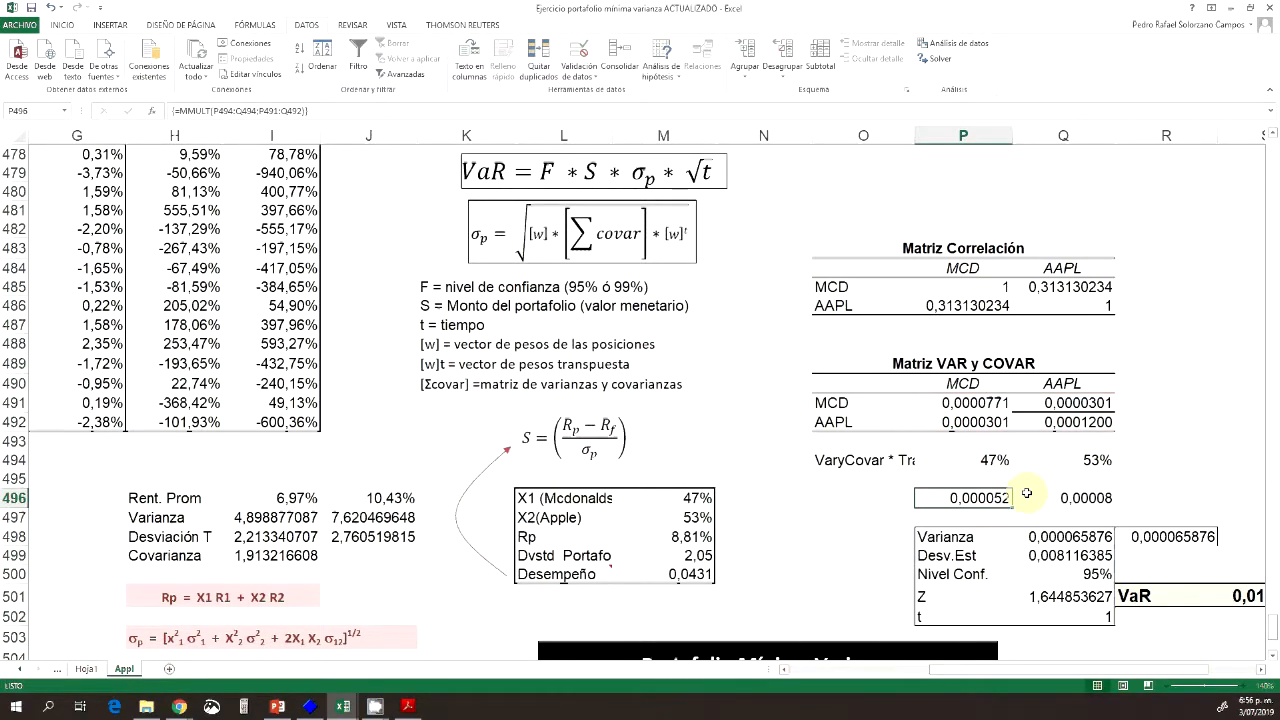
key(BackSpace)
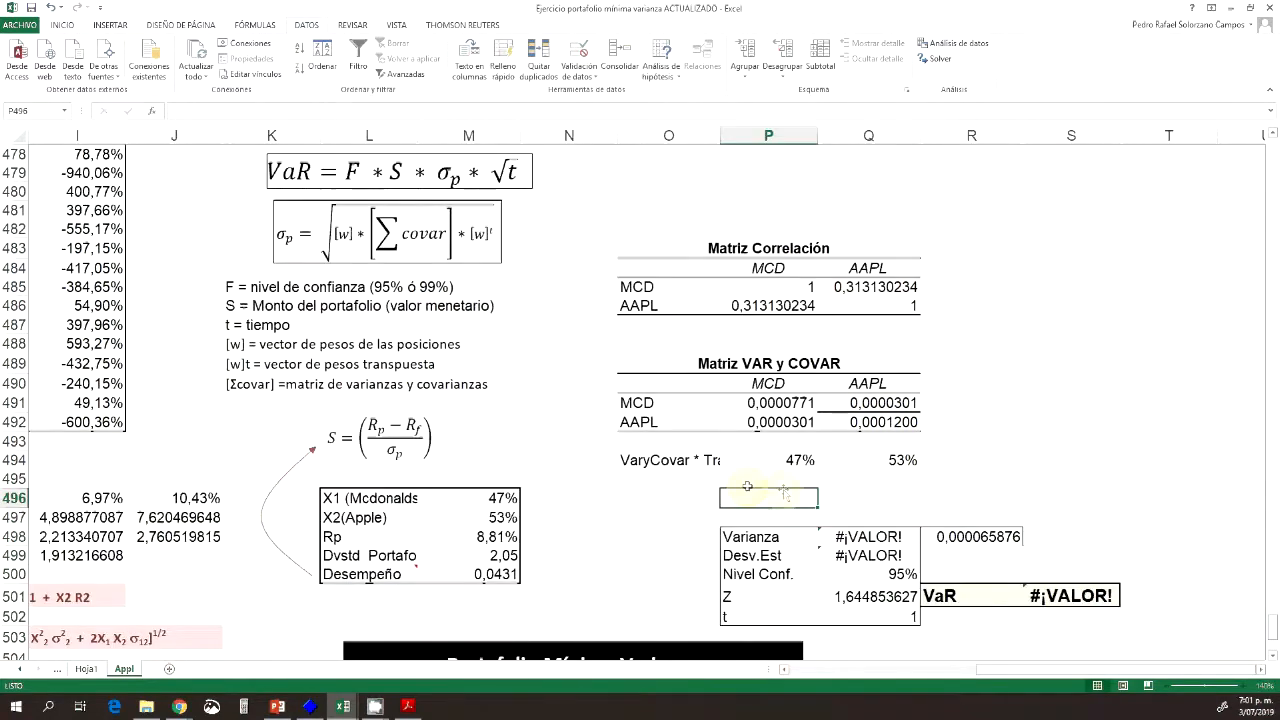
Enter =MMULT(P494:Q494;P491:Q492) in P496 to multiply the portfolio weights vector by the variance-covariance matrix.
click(800, 462)
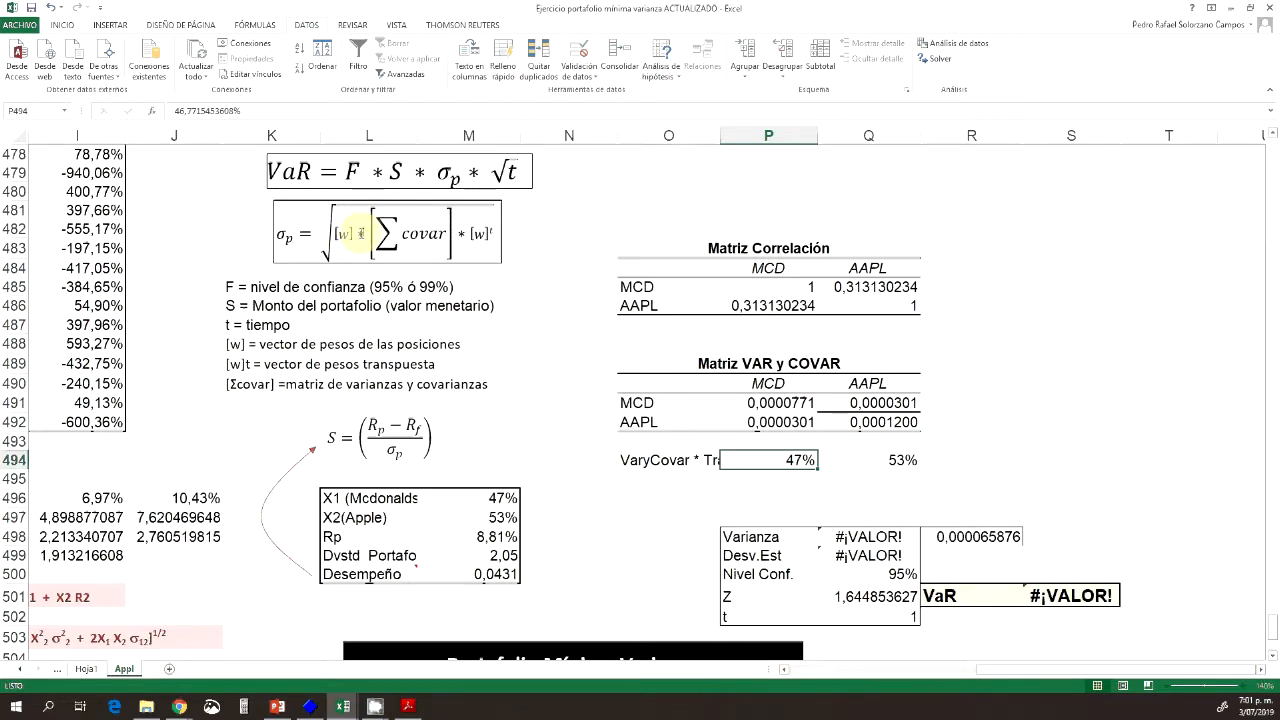
drag(766, 403, 845, 422)
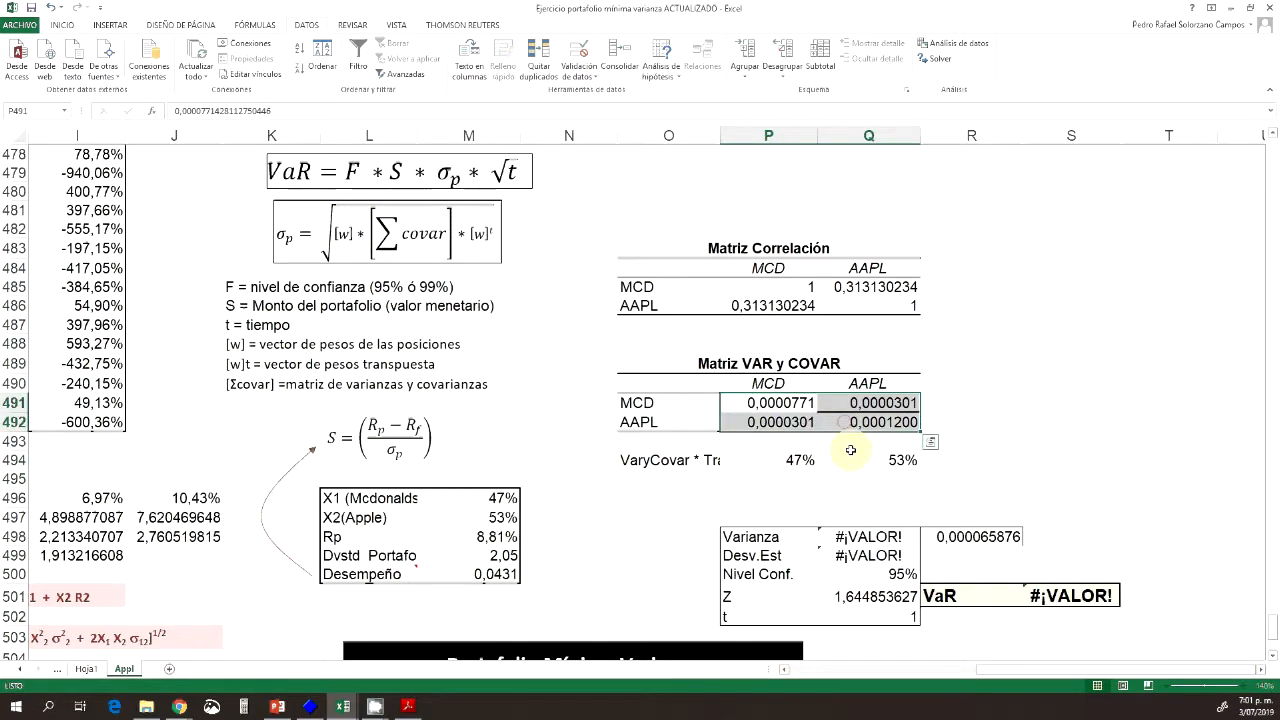
click(783, 484)
click(780, 497)
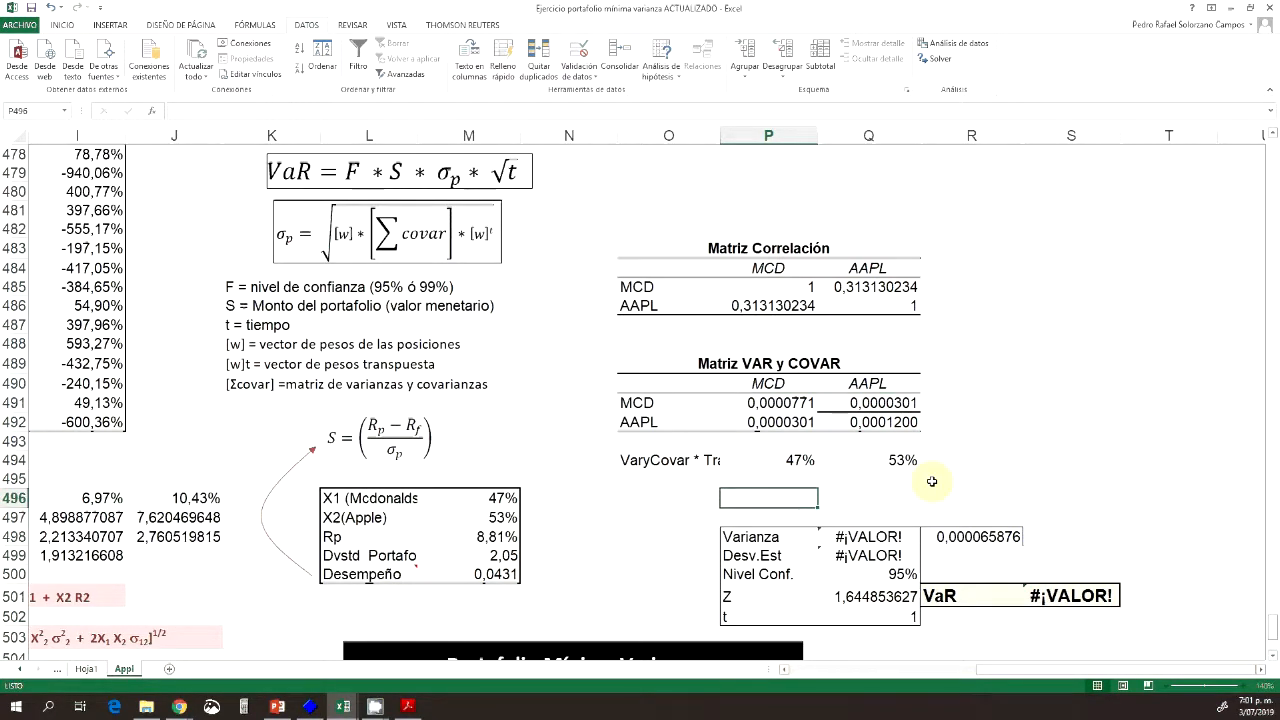
text(=)
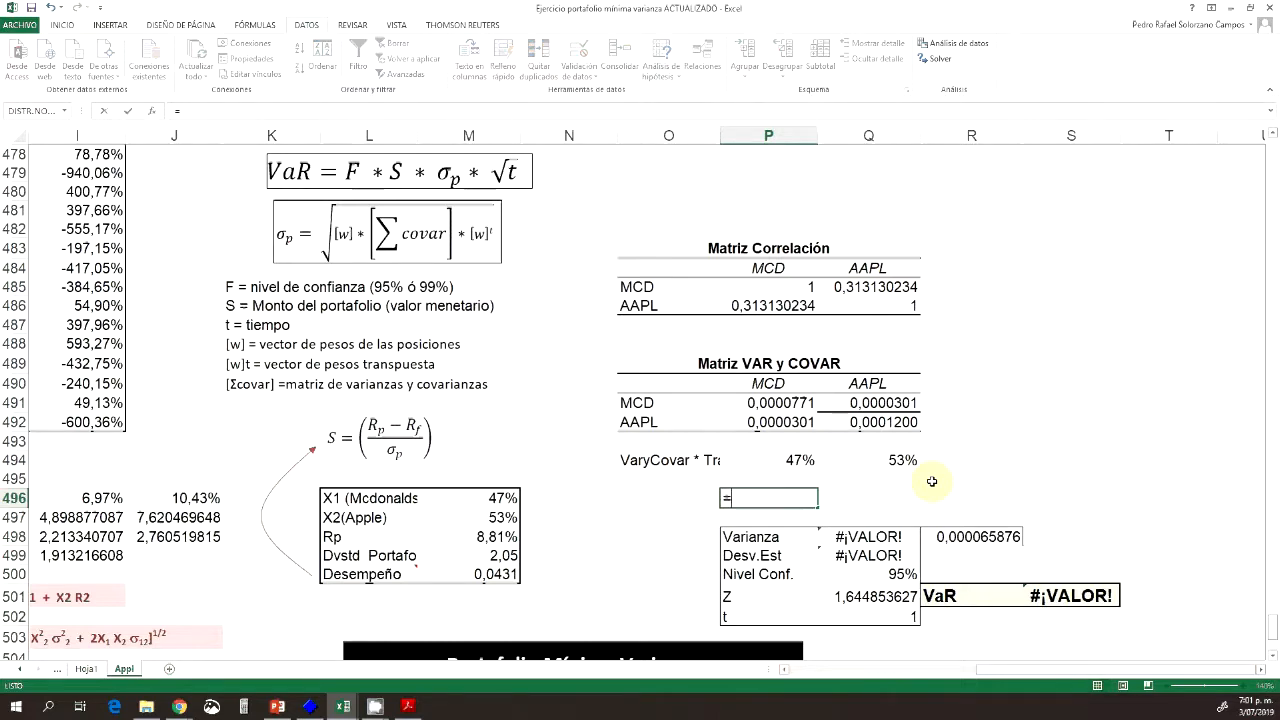
text(mm)
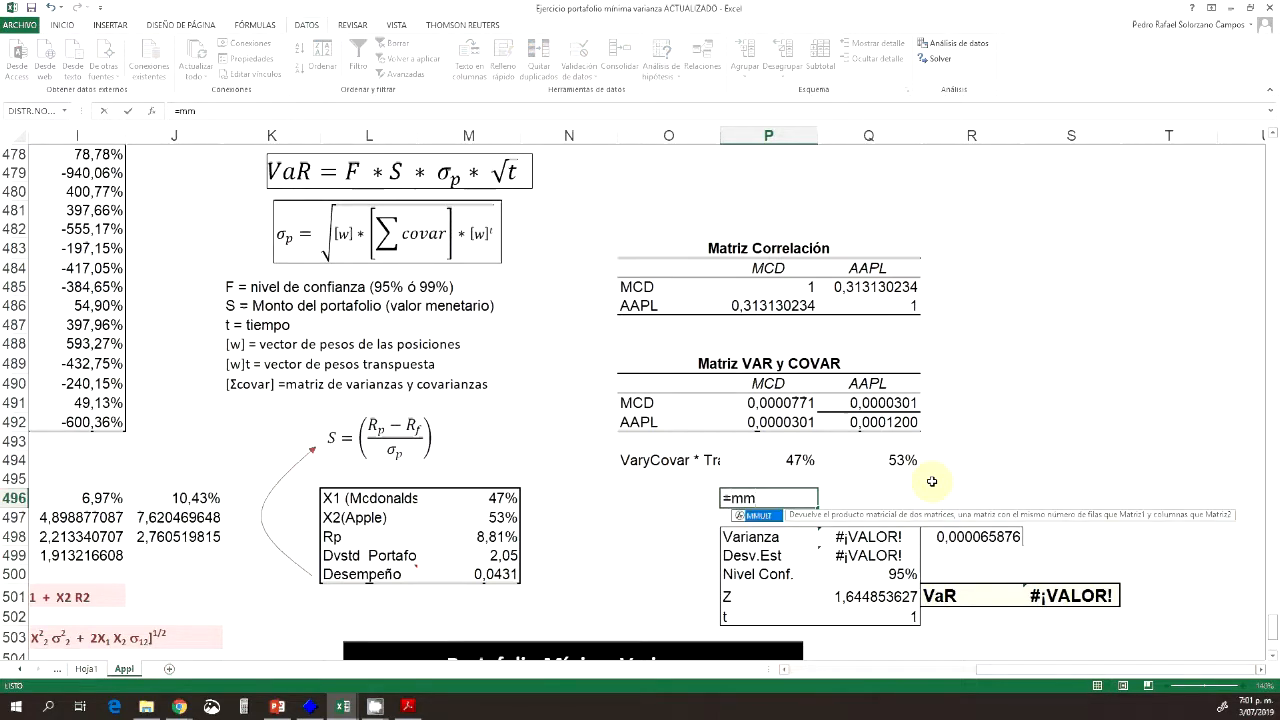
double_click(760, 517)
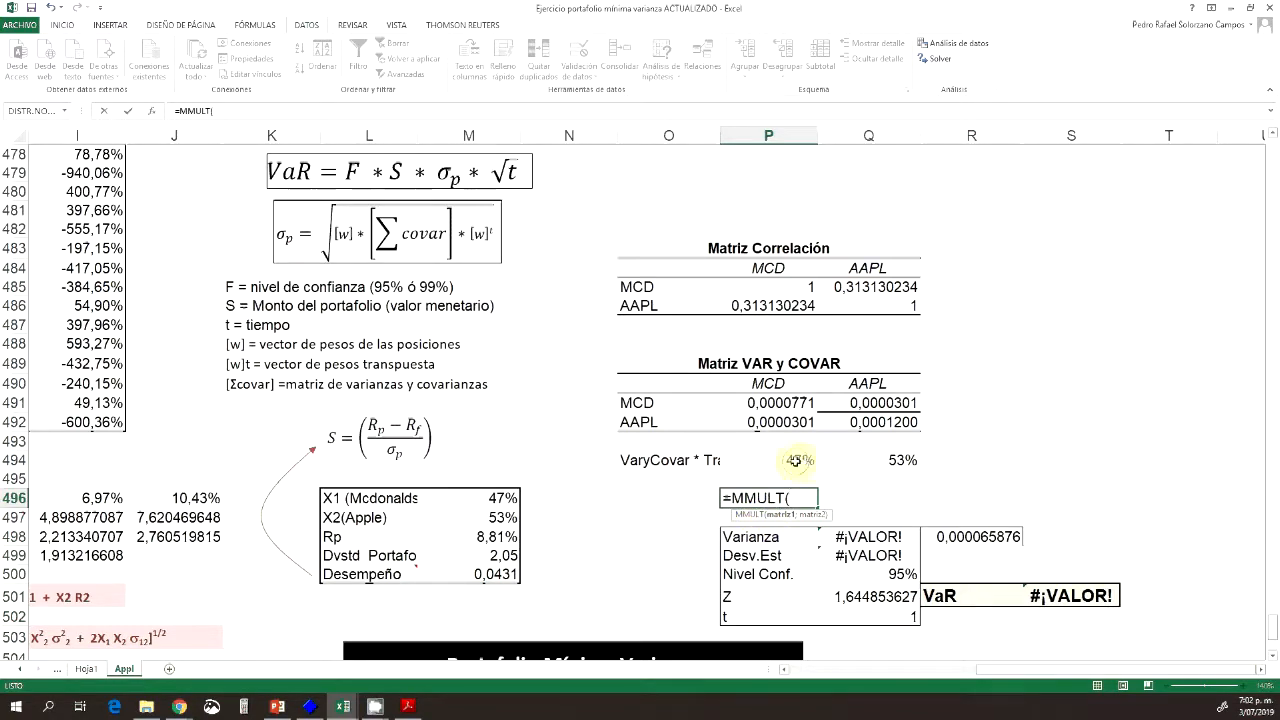
drag(797, 460, 877, 459)
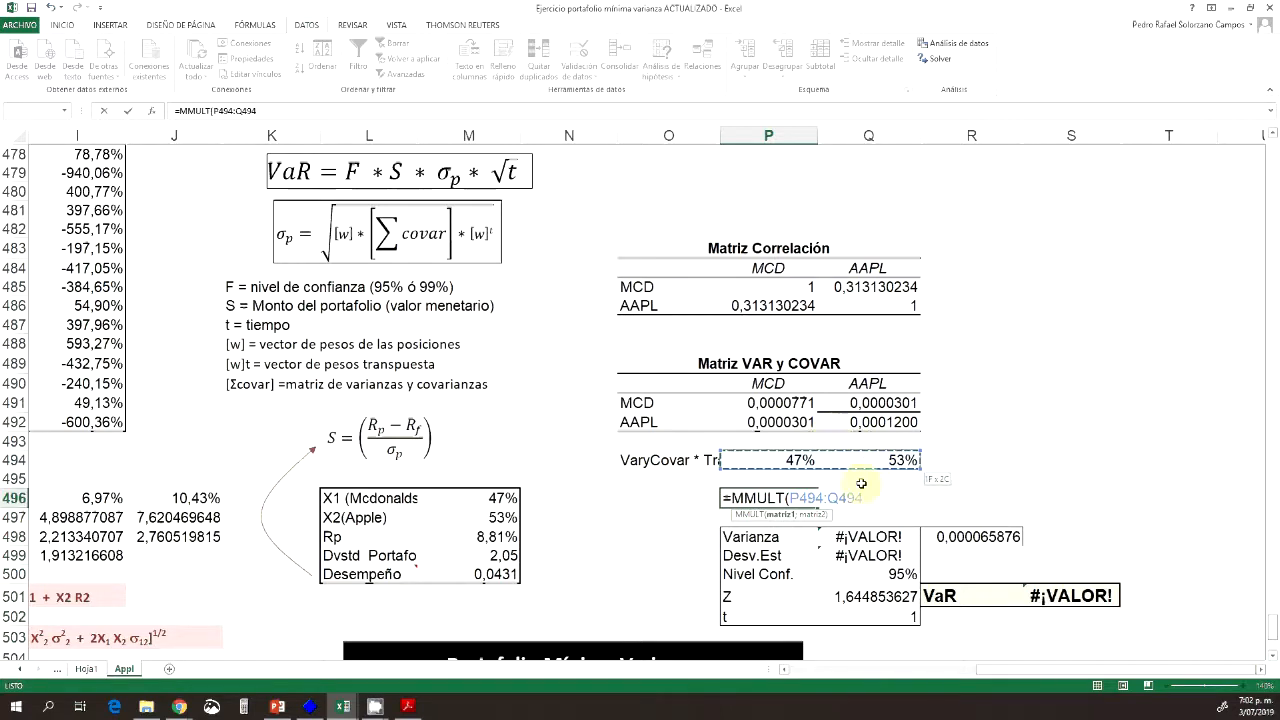
text(;)
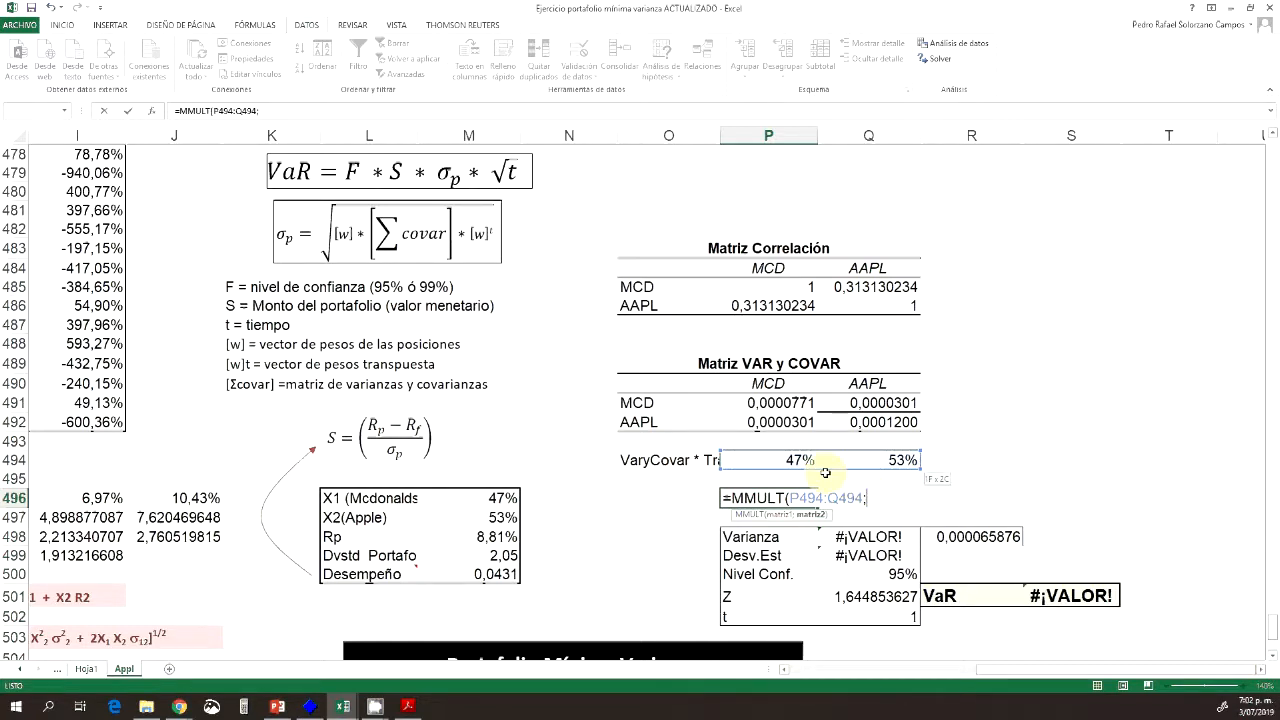
drag(775, 403, 886, 420)
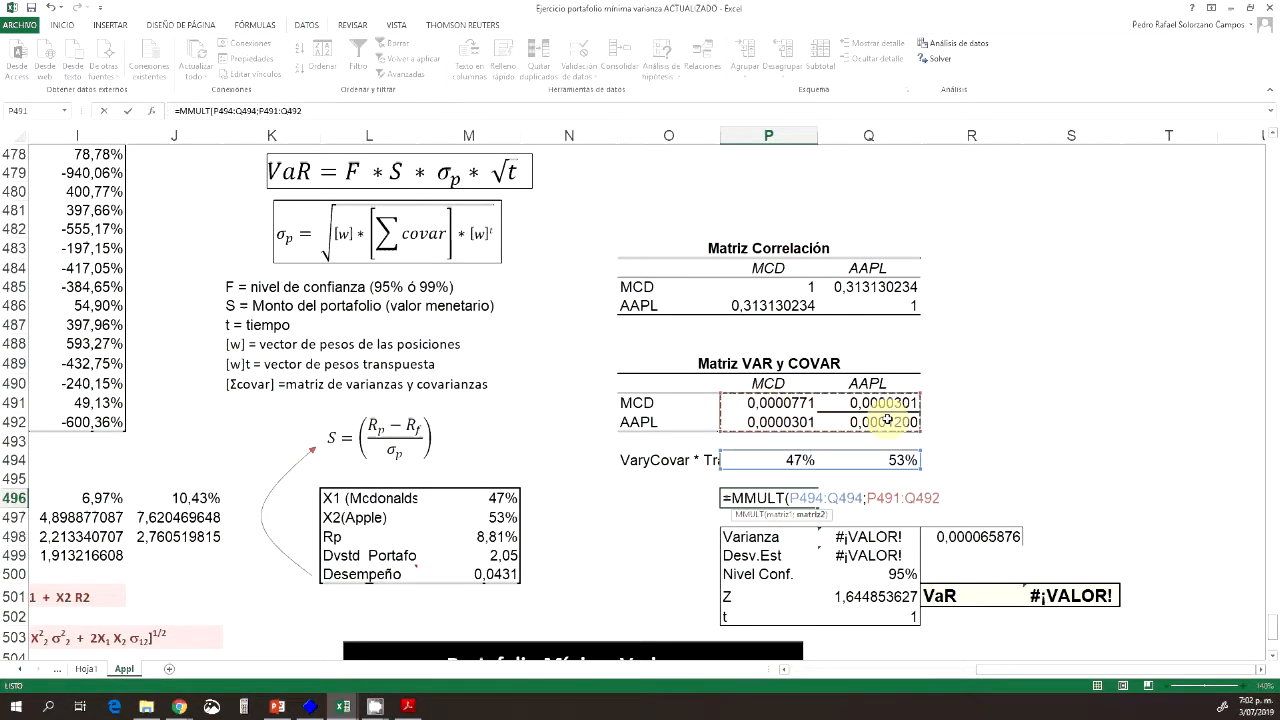
text())
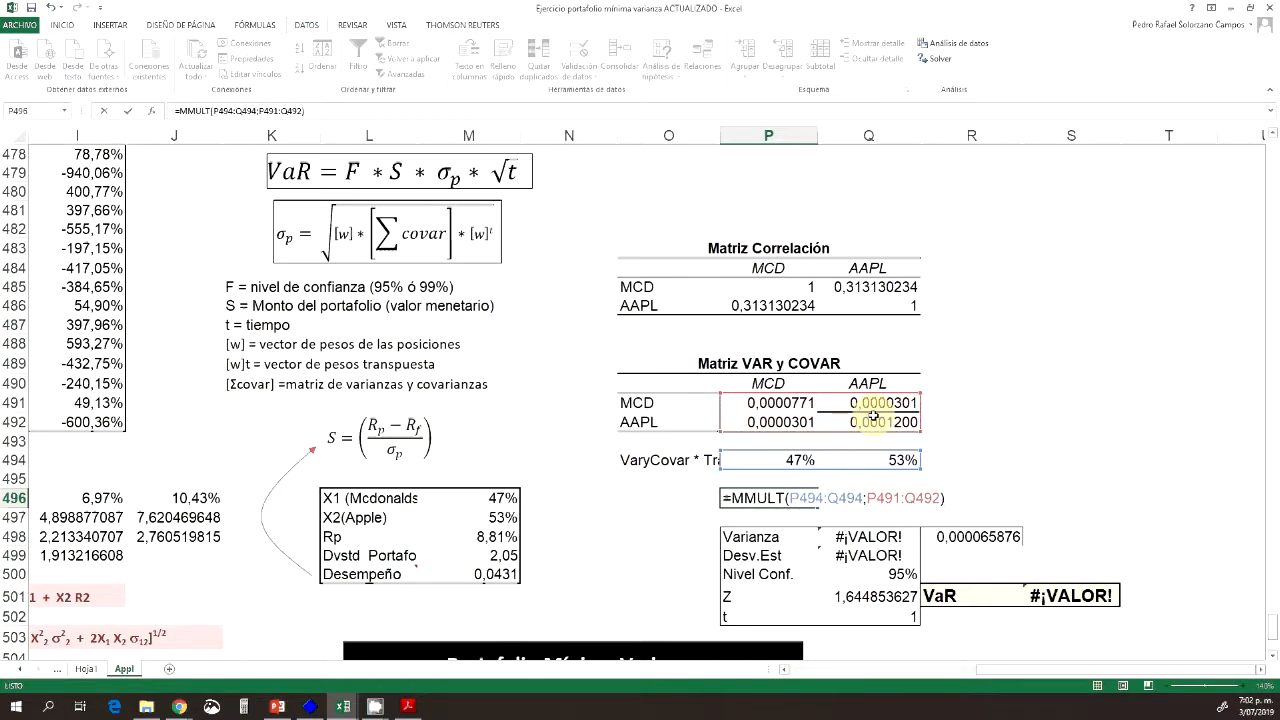
key(ctrl+shift+Return)
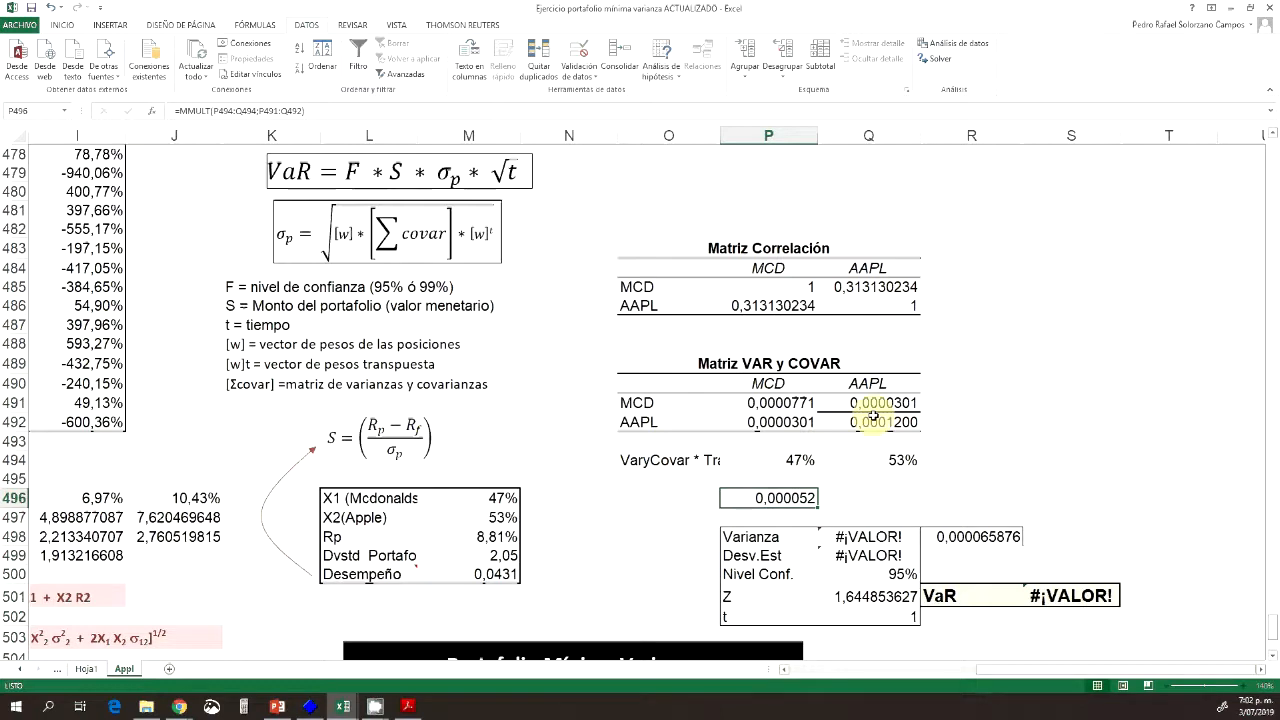
Apply the MMULT weights-by-covariance formula as an array formula across P496:Q496 and check the resulting range.
key(shift+Right)
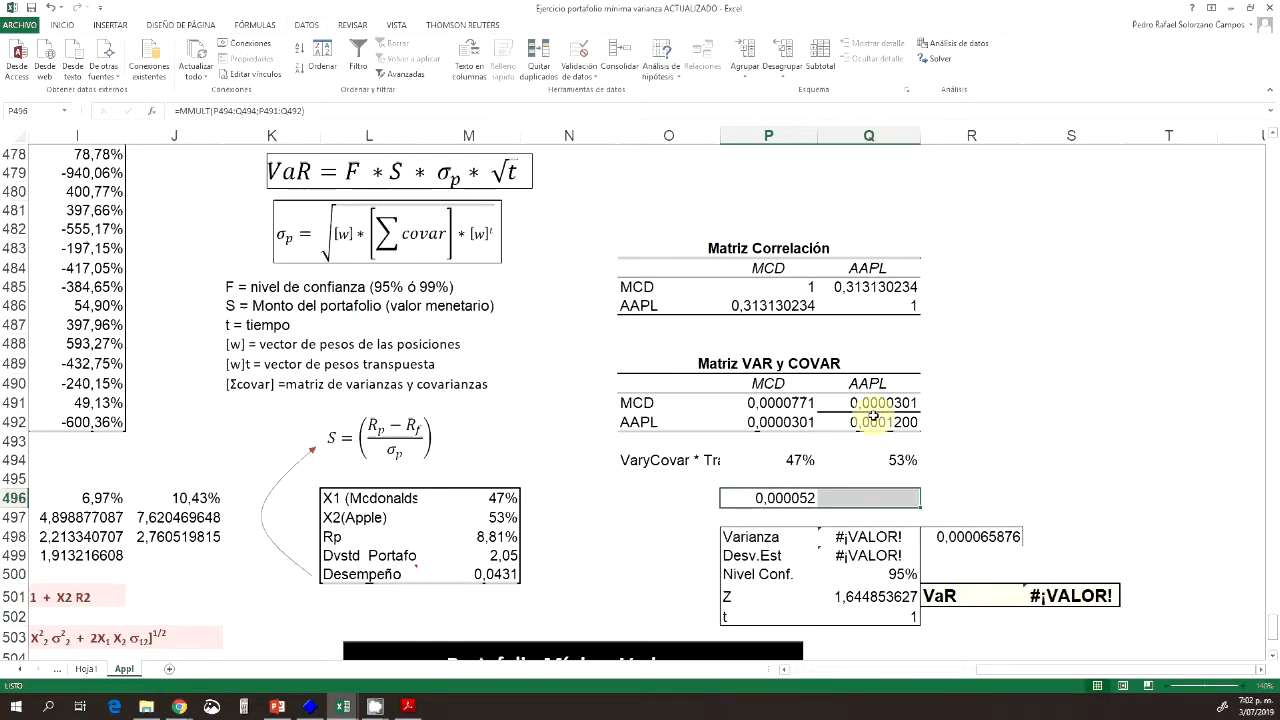
key(F2)
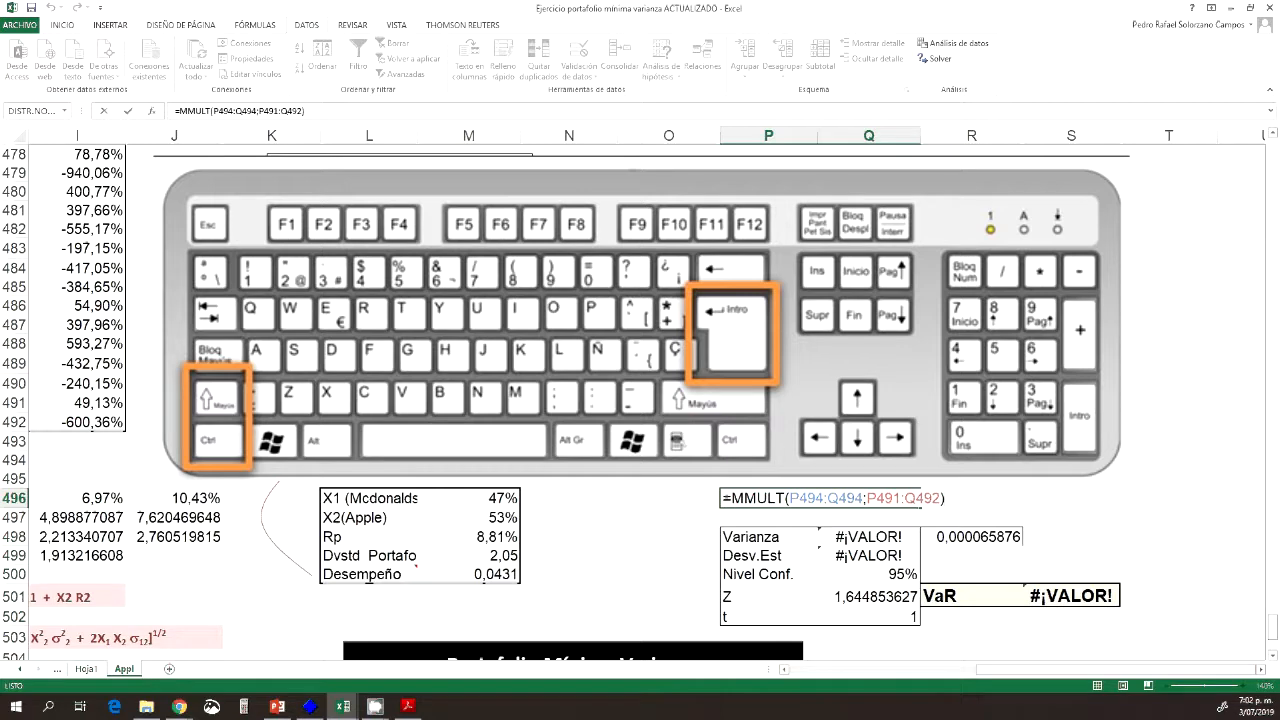
key(ctrl+shift+Return)
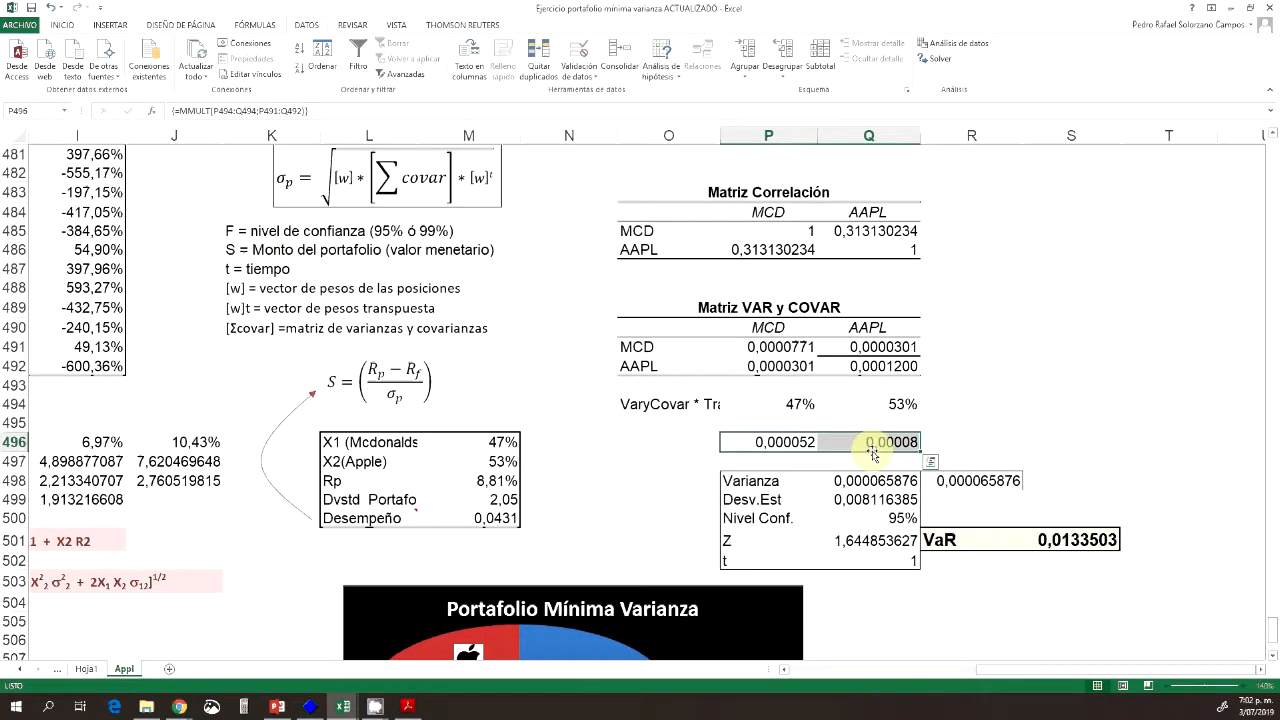
click(970, 423)
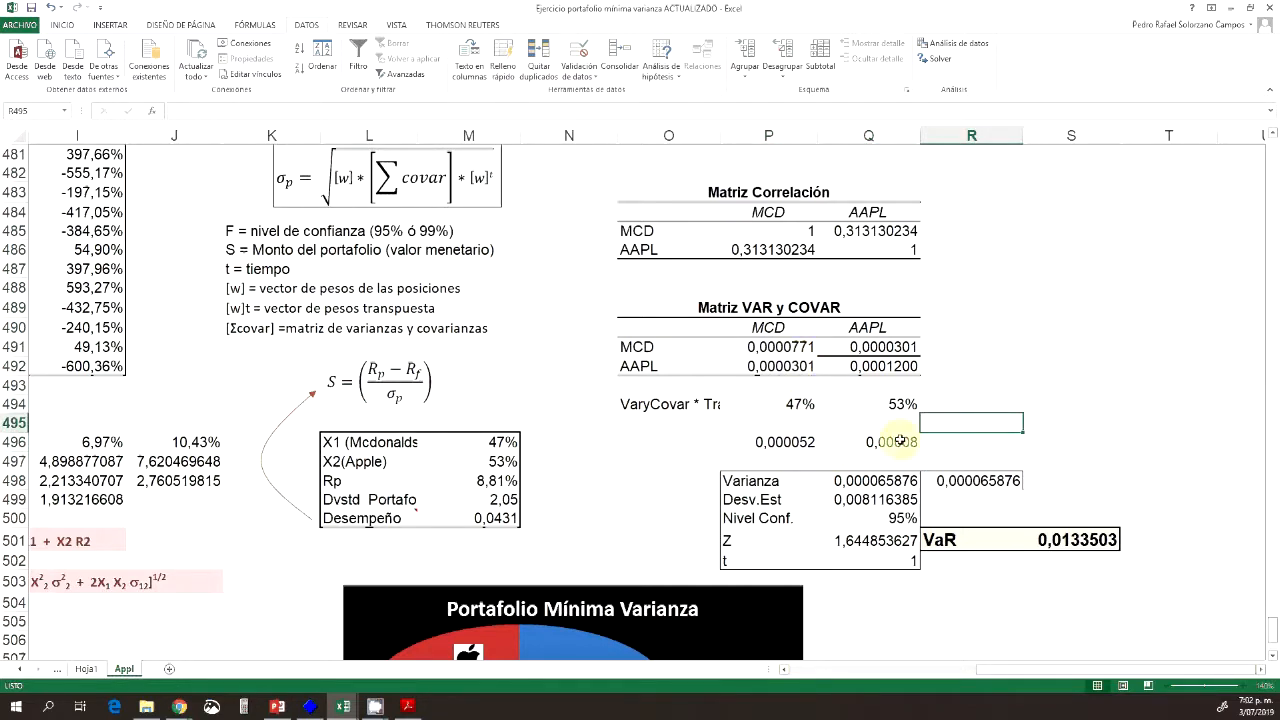
drag(779, 444, 865, 442)
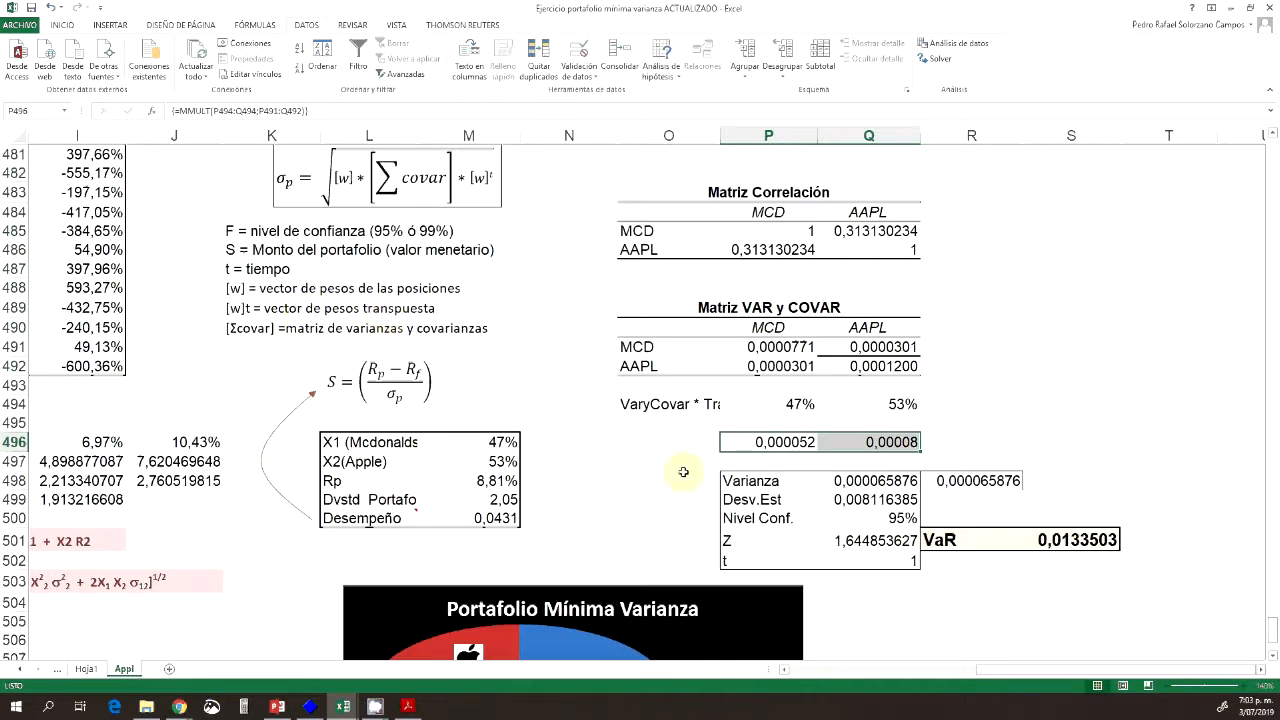
Examine the Varianza MMULT formula in Q498 with its weight vectors P494:Q494 and M496:M497, and the RAIZ formula for Desv.Est in Q499.
click(885, 481)
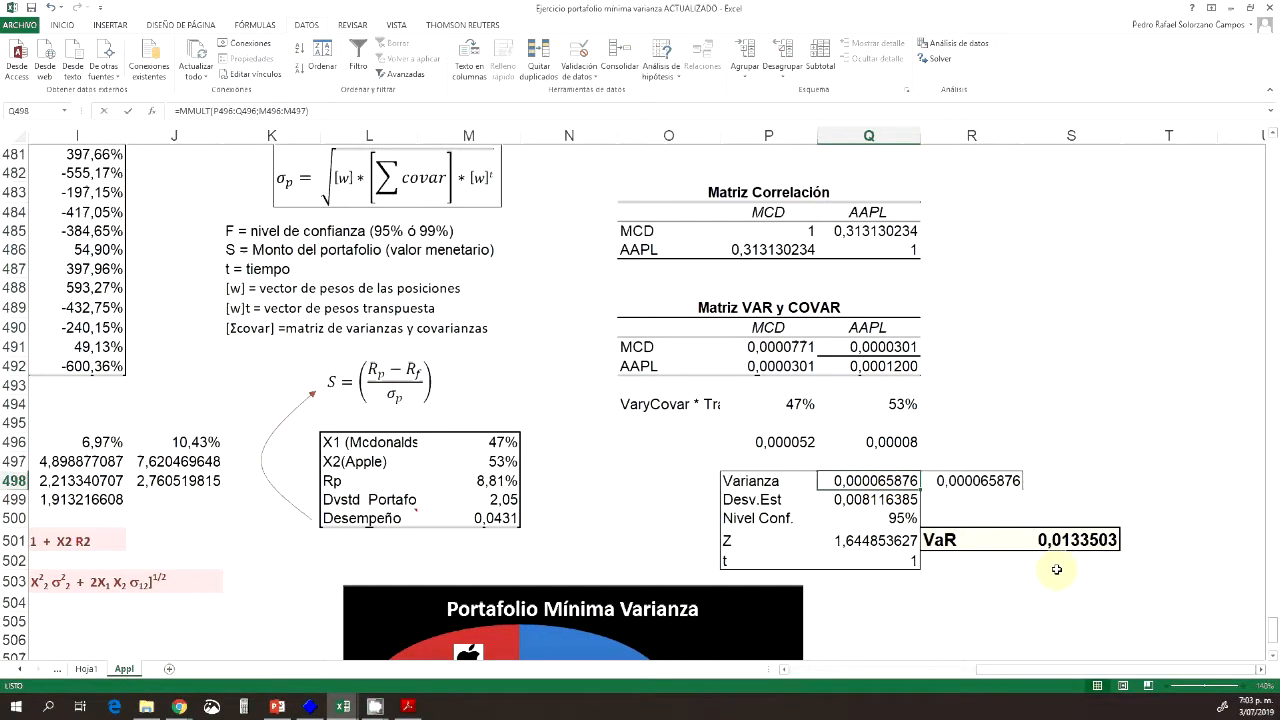
key(F2)
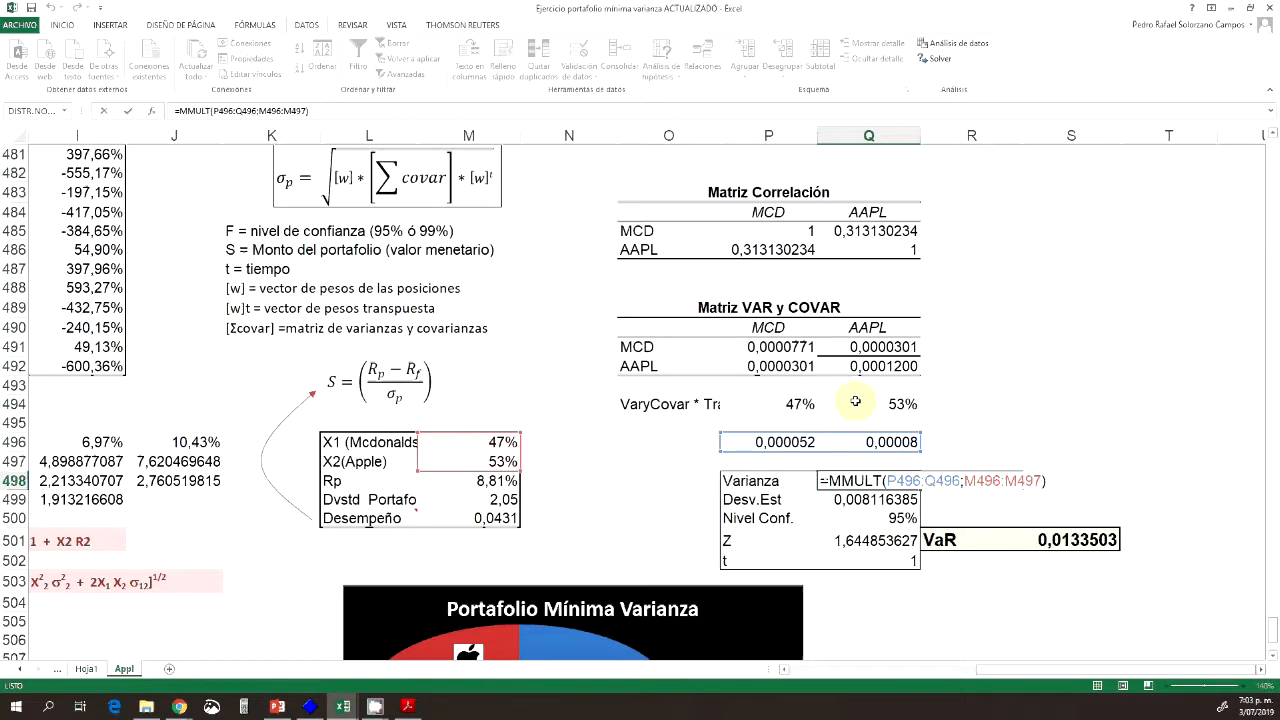
key(Return)
drag(800, 404, 888, 403)
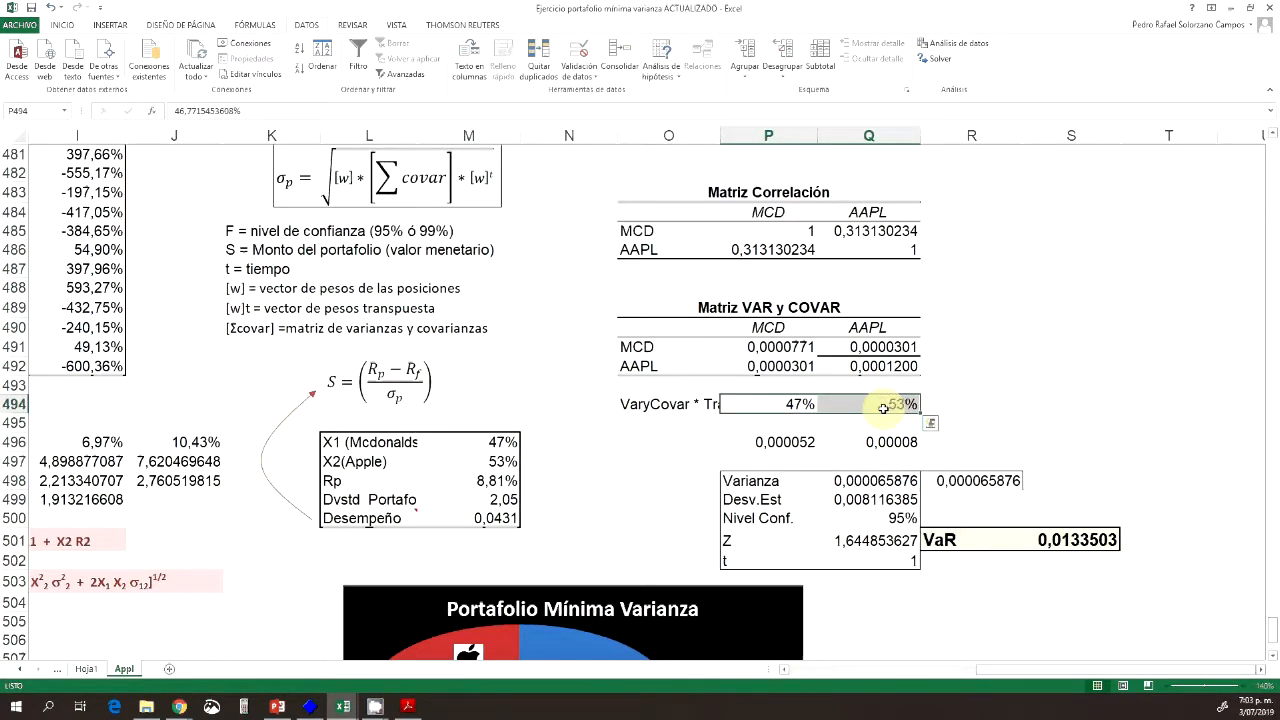
mouse_move(500, 442)
mouse_down()
mouse_move(500, 488)
mouse_move(494, 455)
mouse_up()
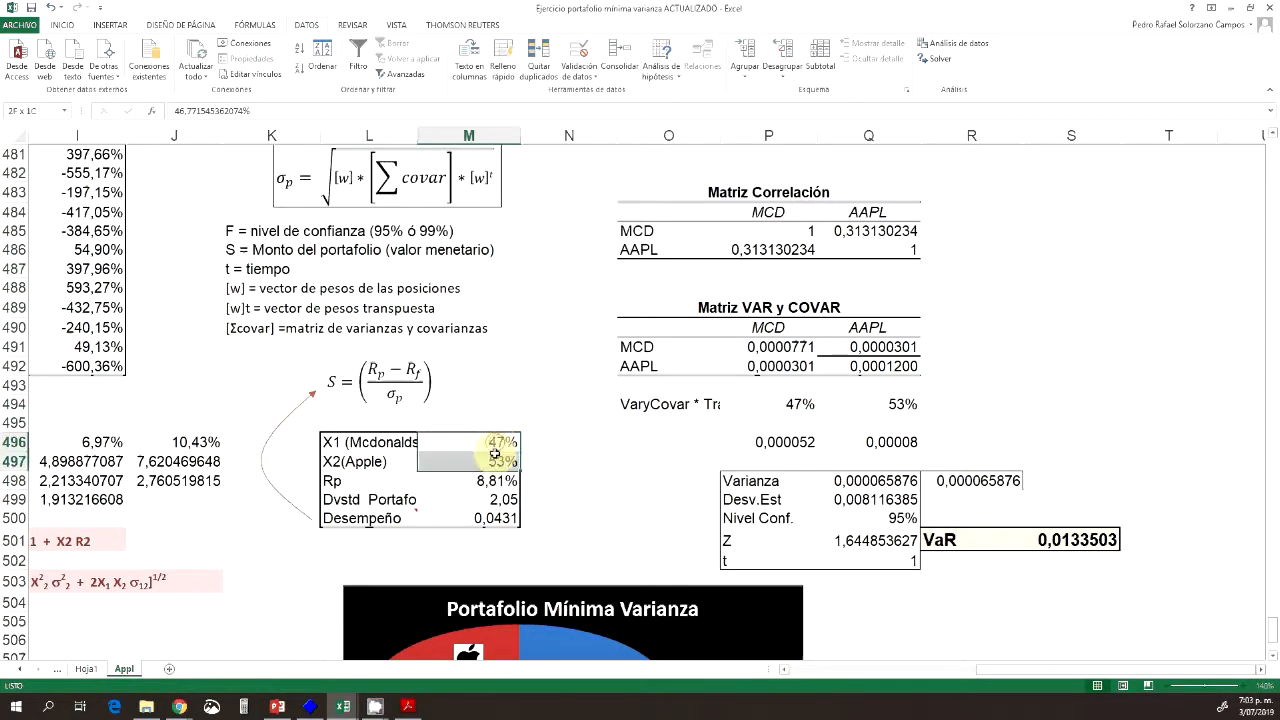
click(857, 481)
key(F2)
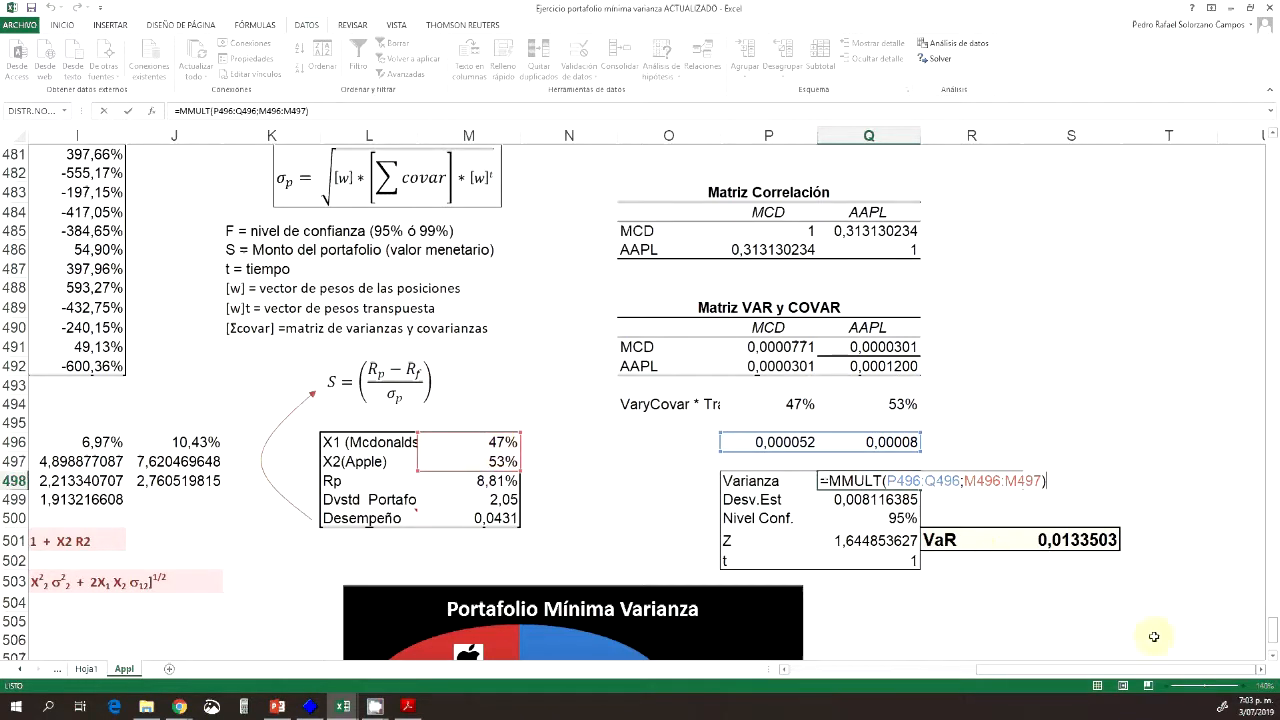
key(Return)
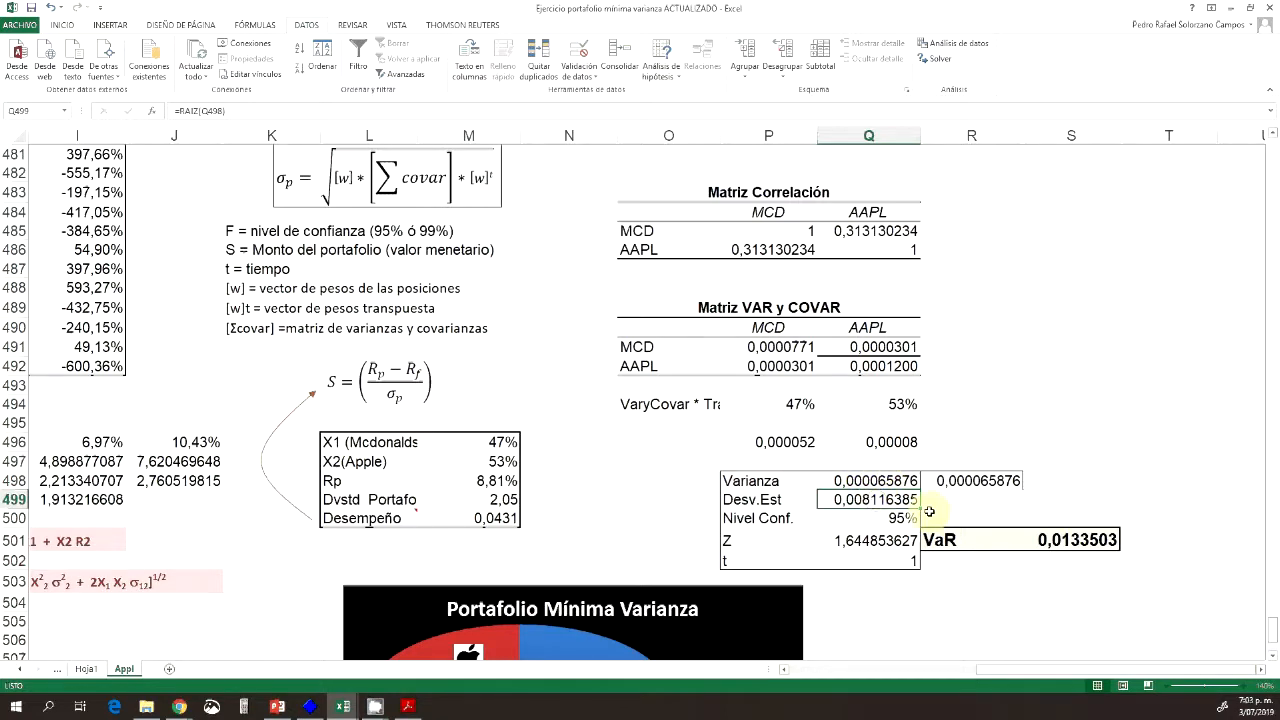
key(F2)
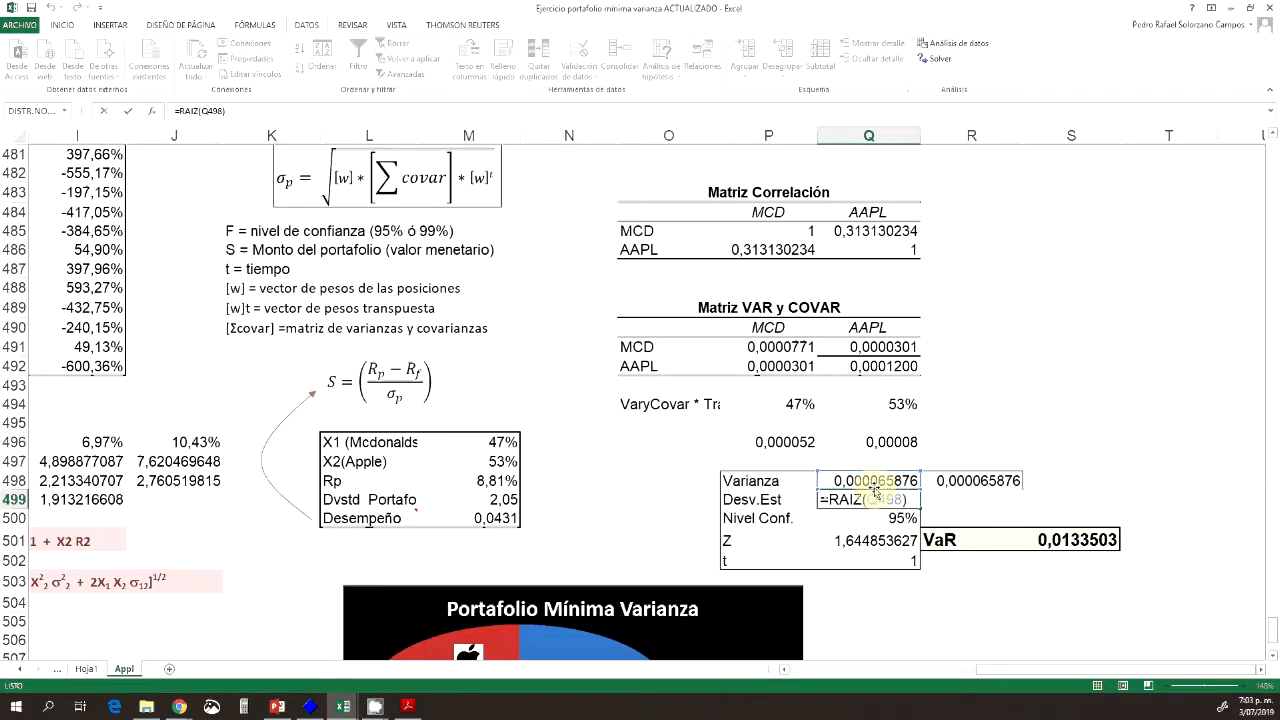
key(ctrl+Return)
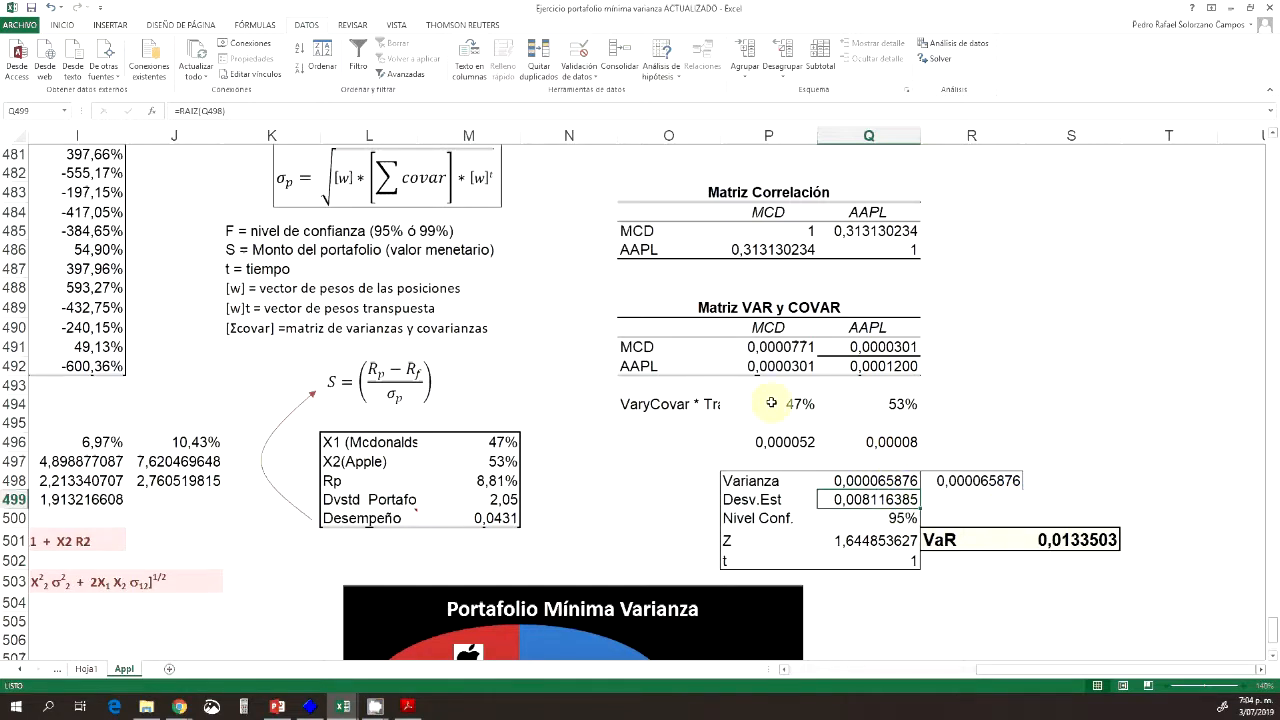
Examine the nested MMULT and TRANSPONER variance formula in R498 and enter it as an ordinary formula.
click(975, 481)
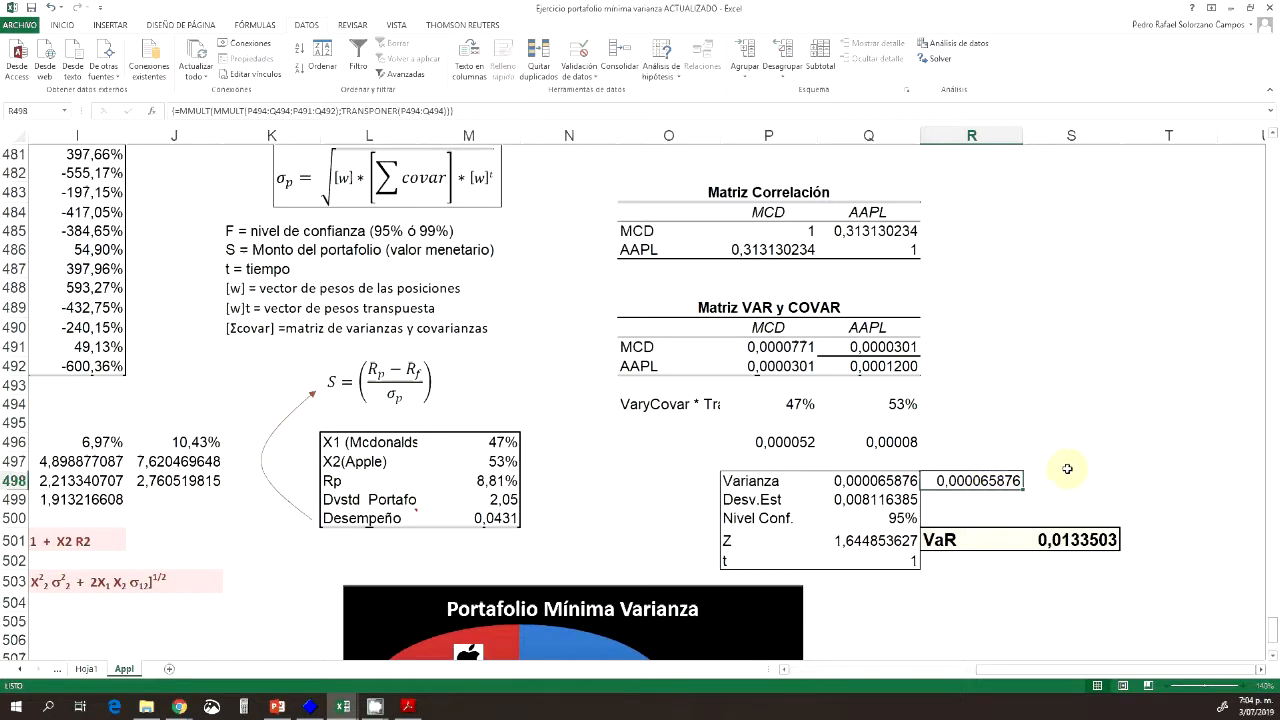
key(F1)
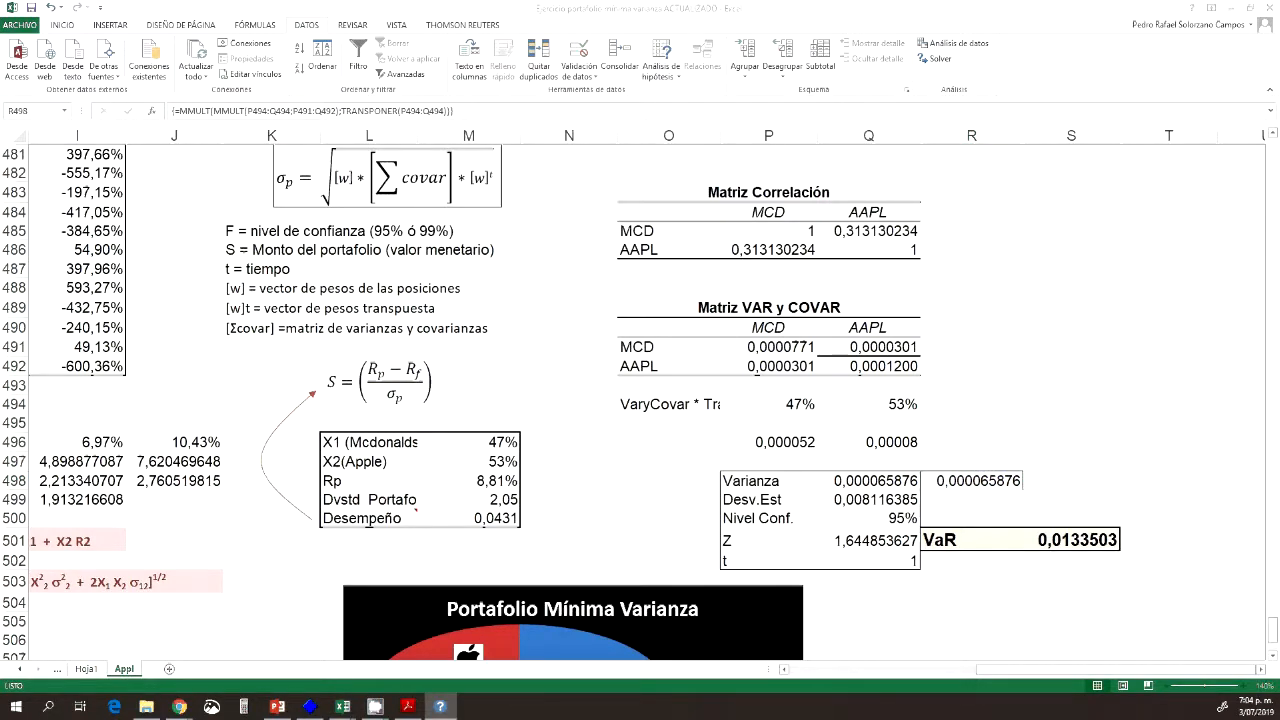
click(960, 479)
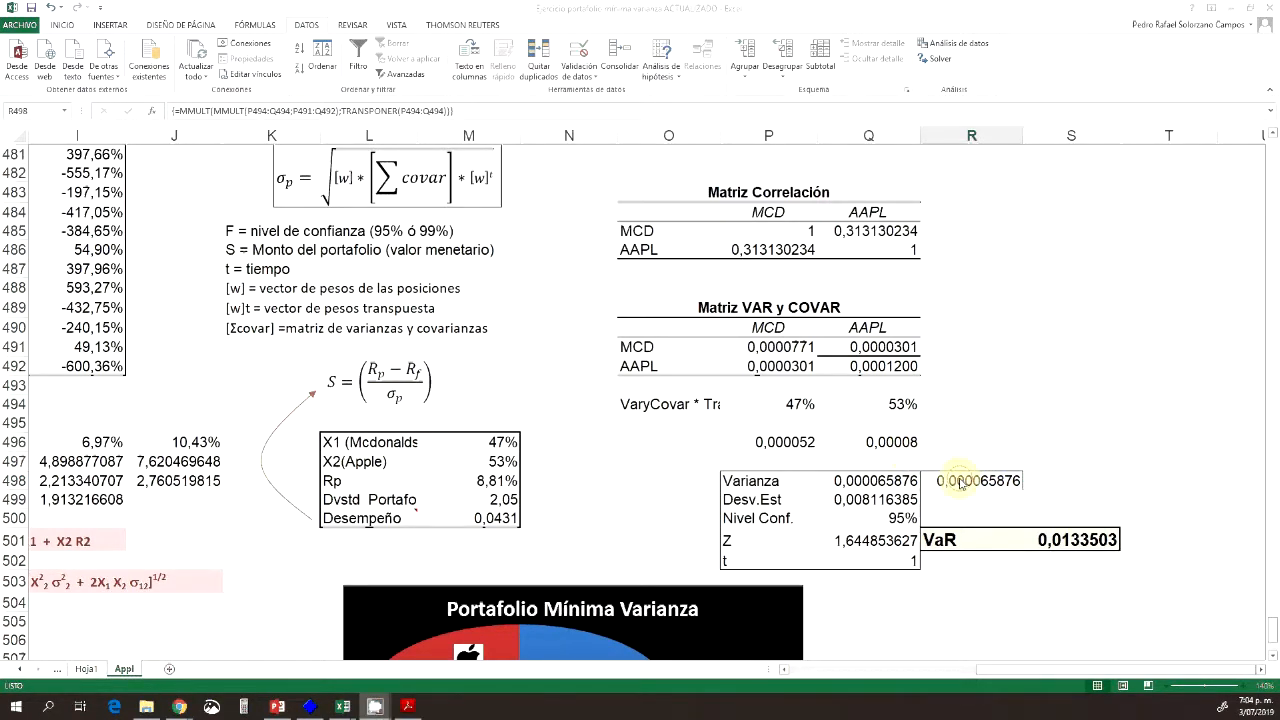
key(F2)
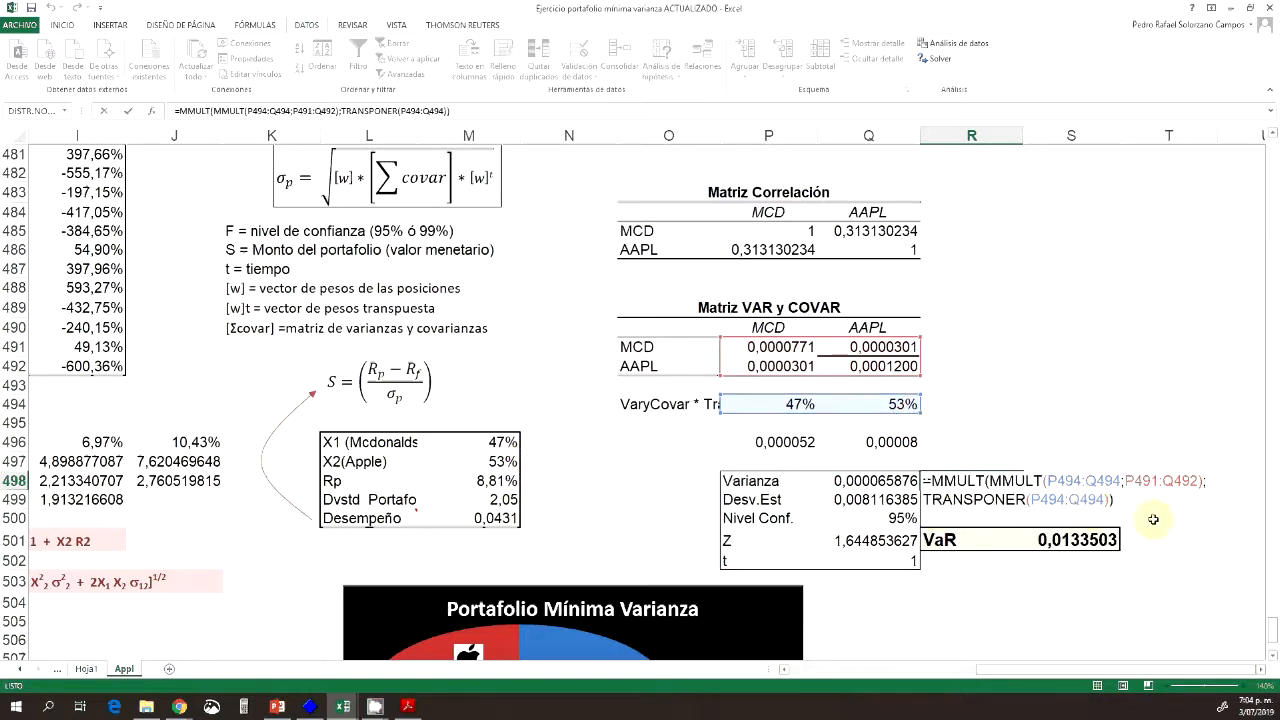
key(Return)
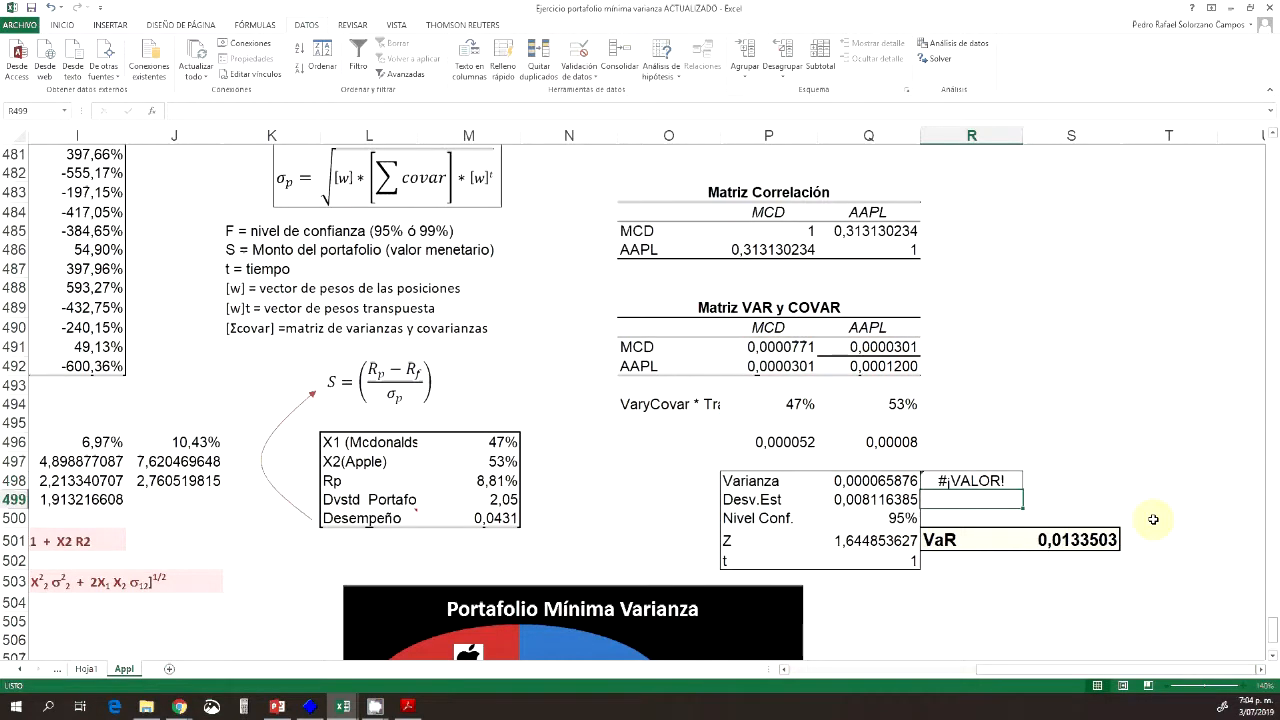
Re-enter =MMULT(MMULT(P494:Q494;P491:Q492);TRANSPONER(P494:Q494)) in R498 as an array formula.
click(1004, 486)
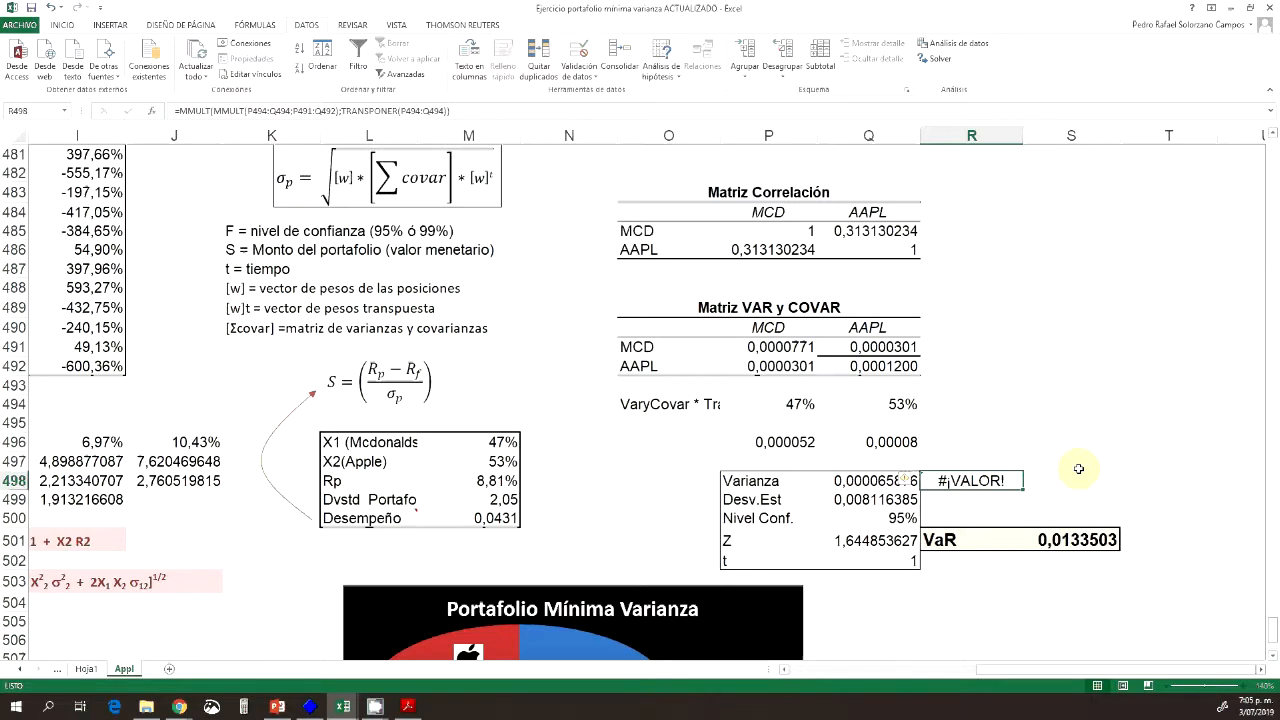
key(F2)
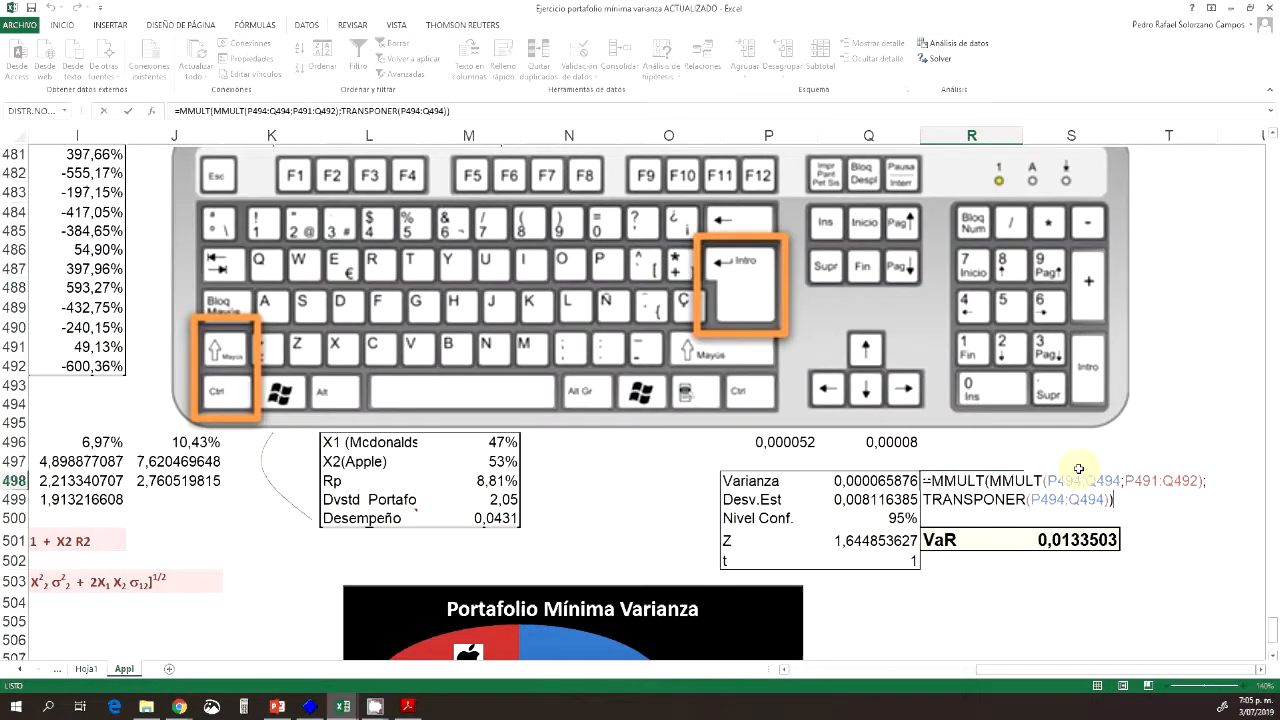
key(ctrl+shift+Return)
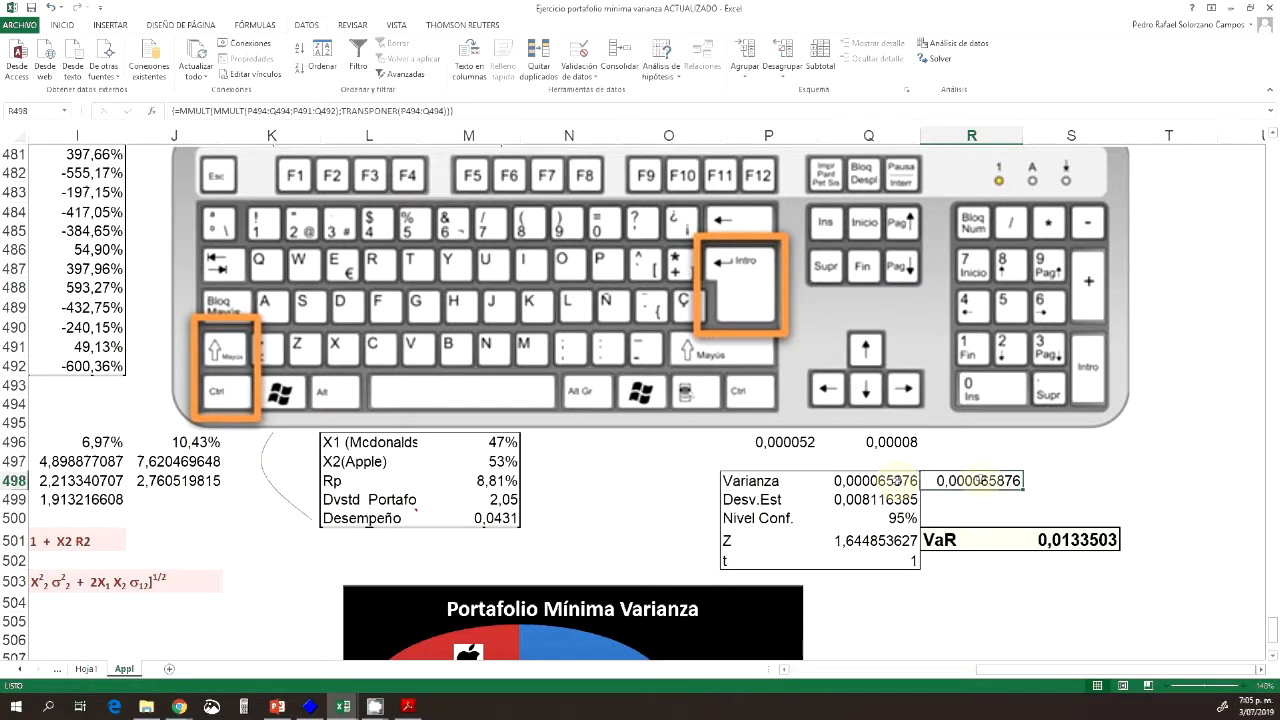
Examine the Desv.Est and Nivel Conf. cells, the normal distribution chart, and the DISTR.NORM.ESTAND.INV formula for Z in Q501.
click(888, 502)
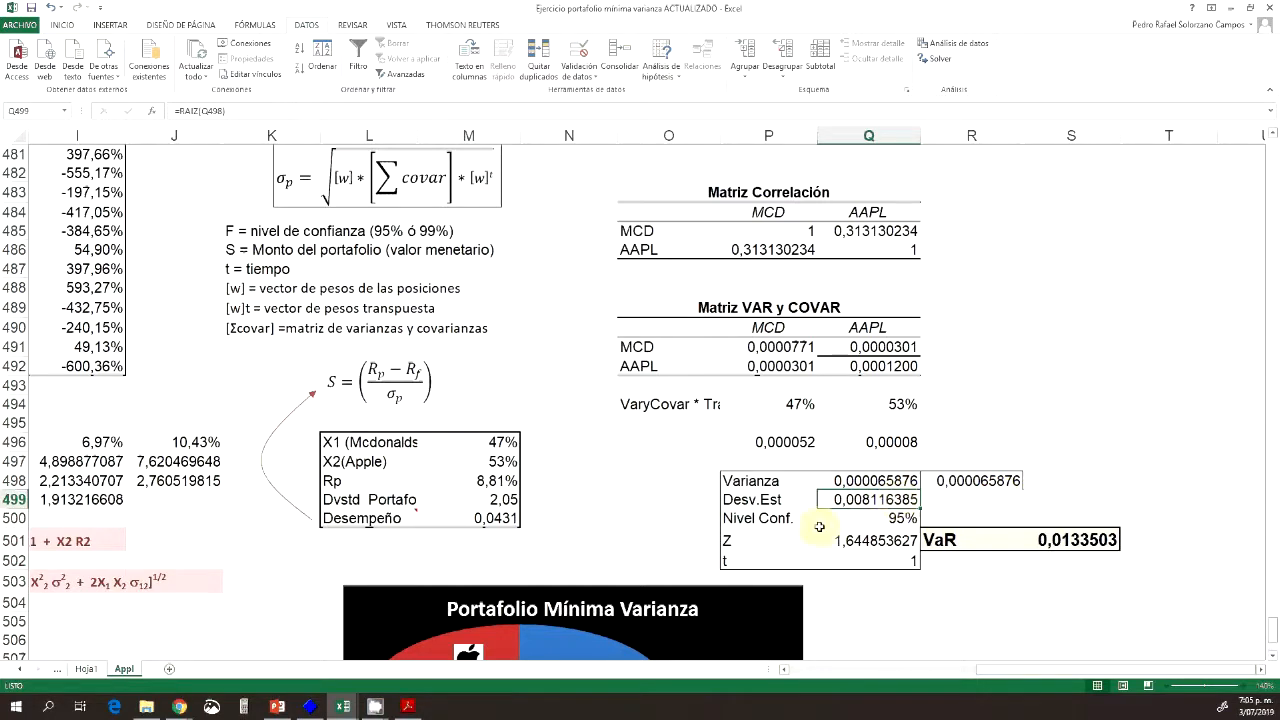
click(900, 520)
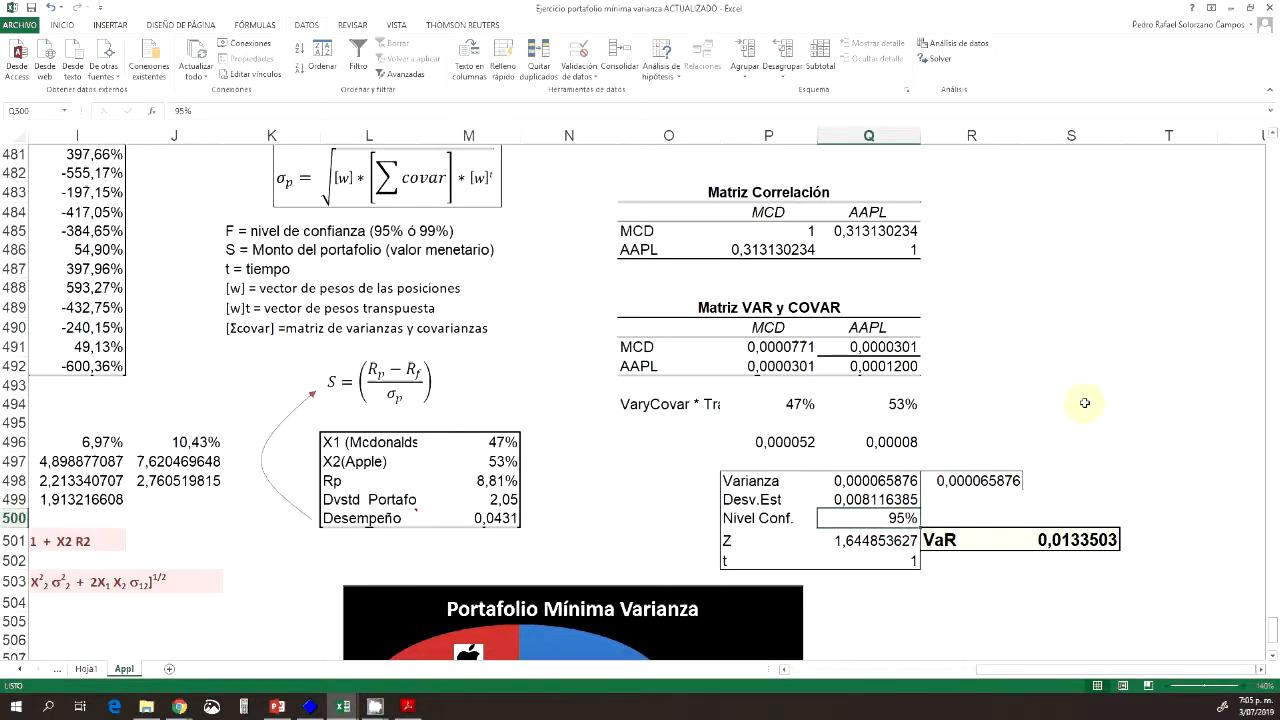
scroll(986, 423, up, 7)
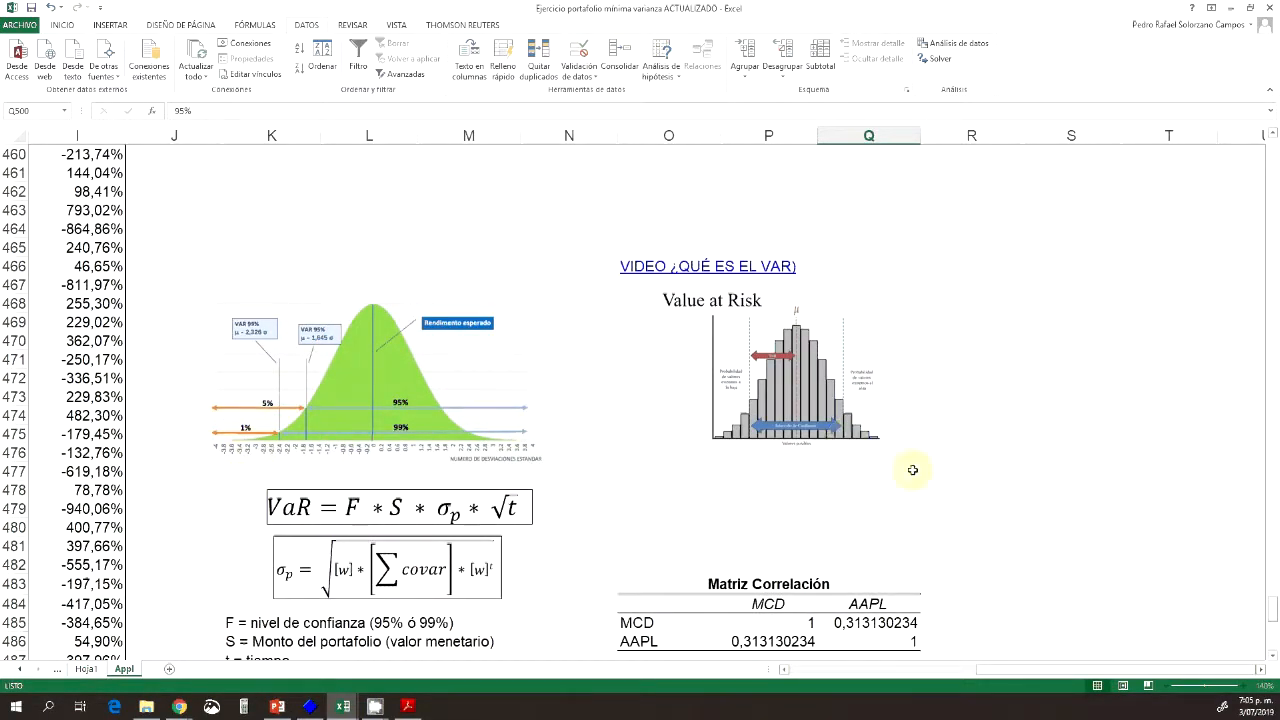
scroll(1169, 466, down, 5)
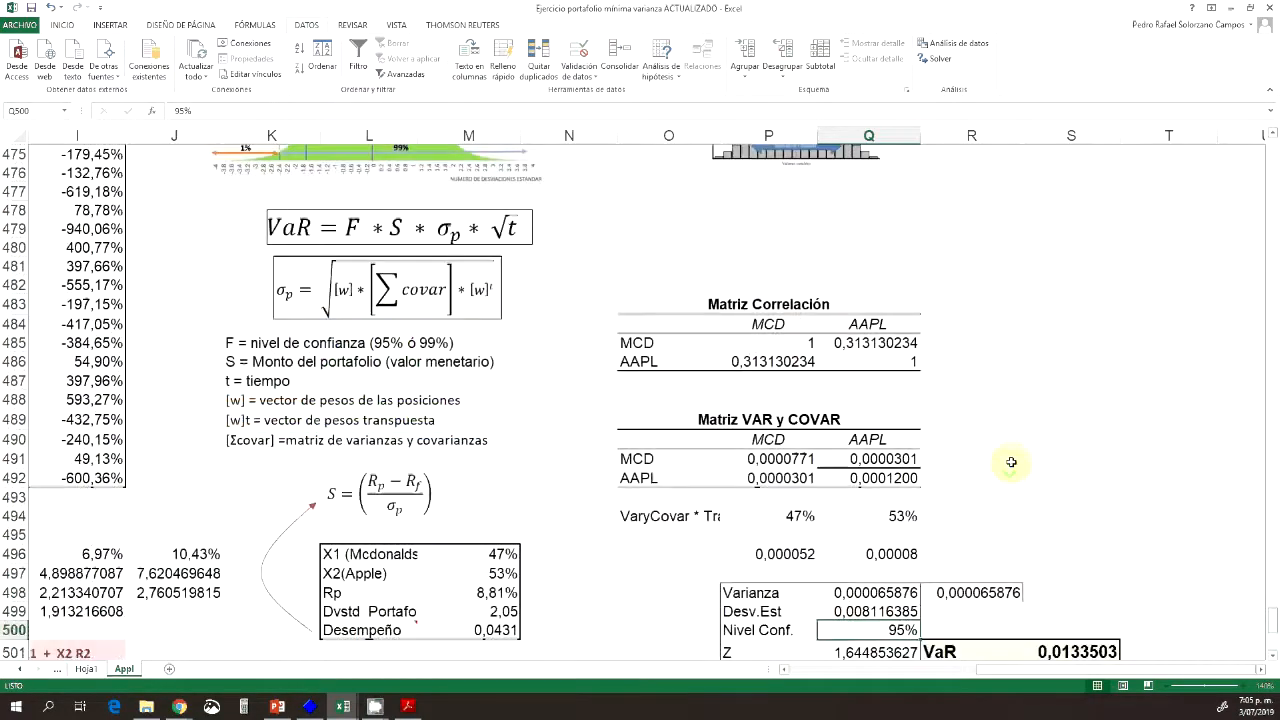
scroll(1013, 458, down, 5)
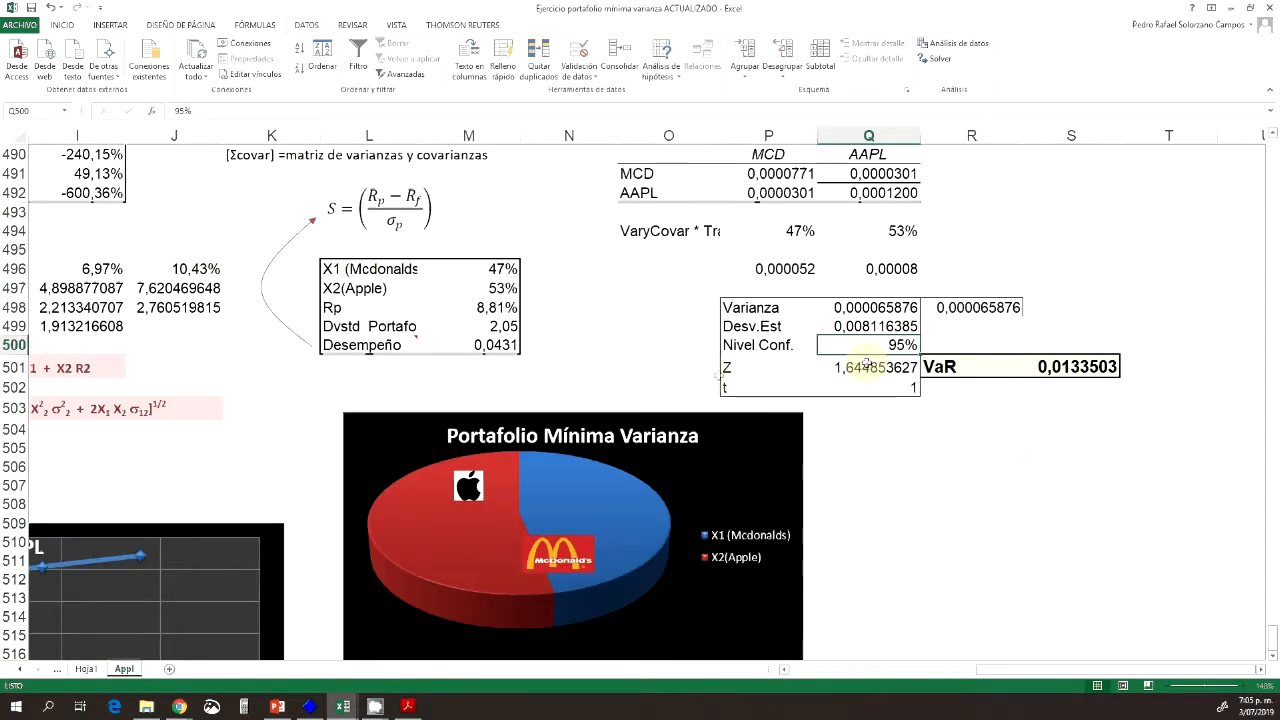
click(874, 369)
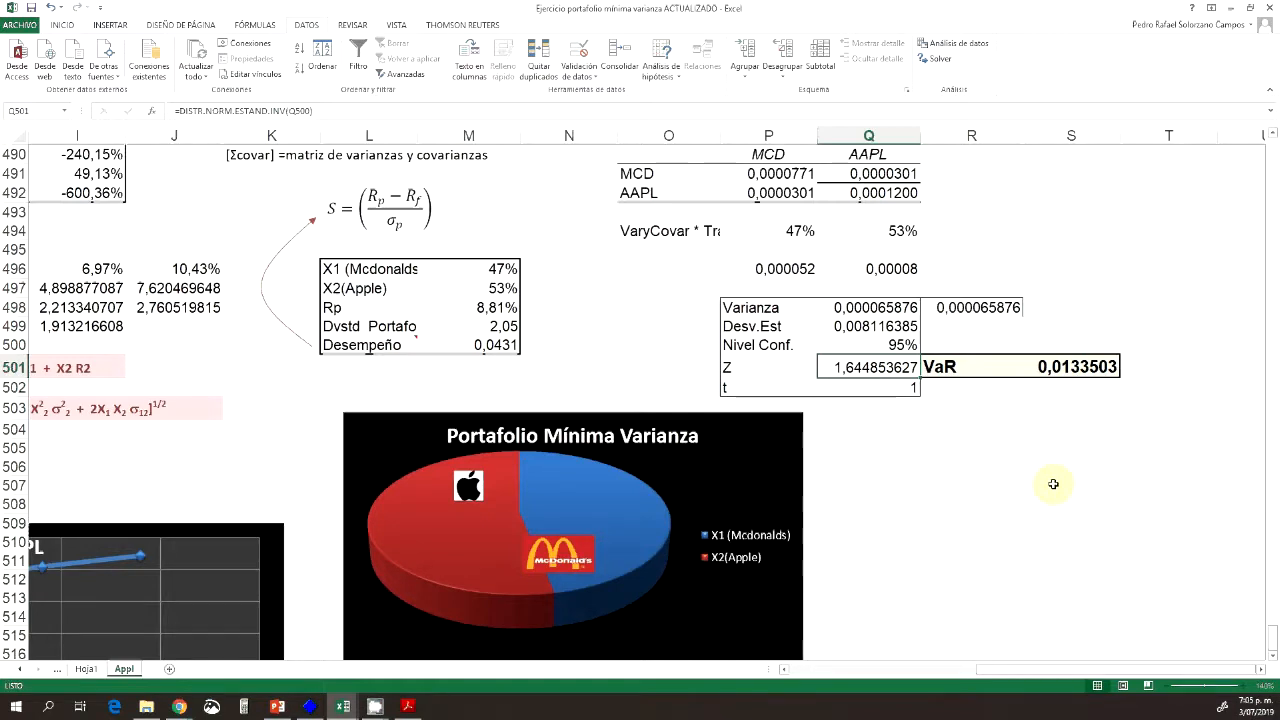
key(F2)
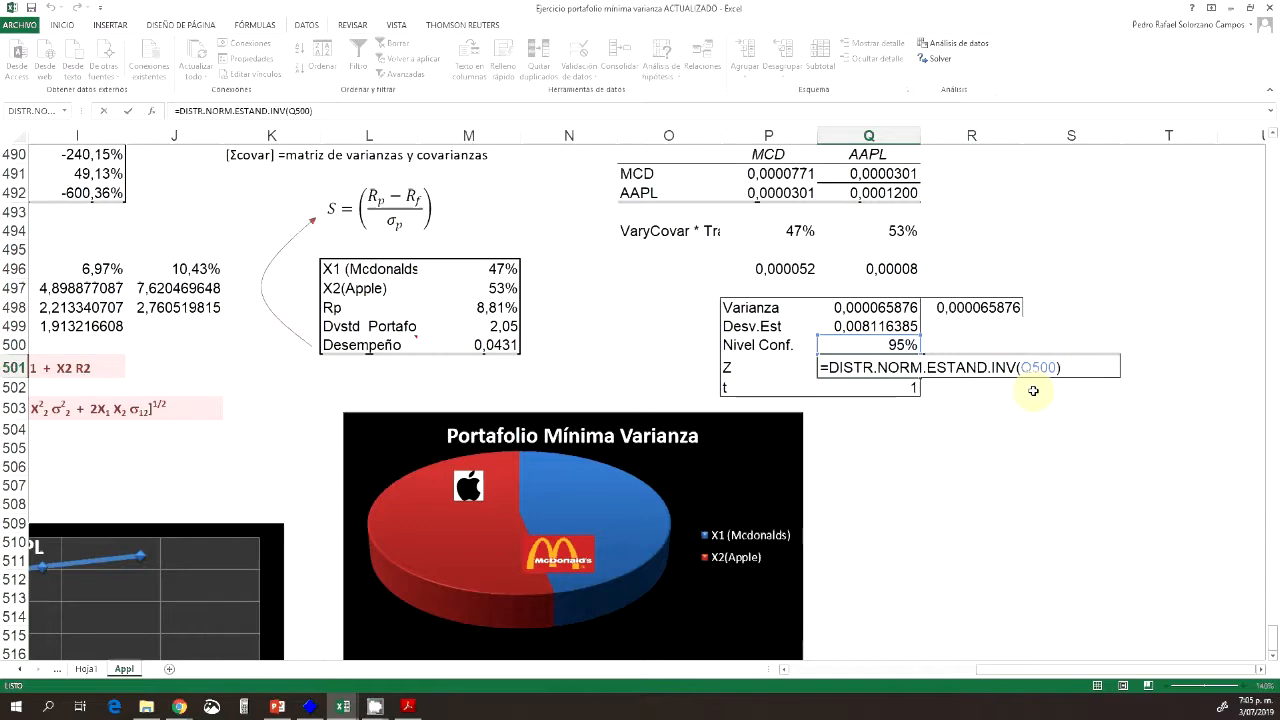
key(Return)
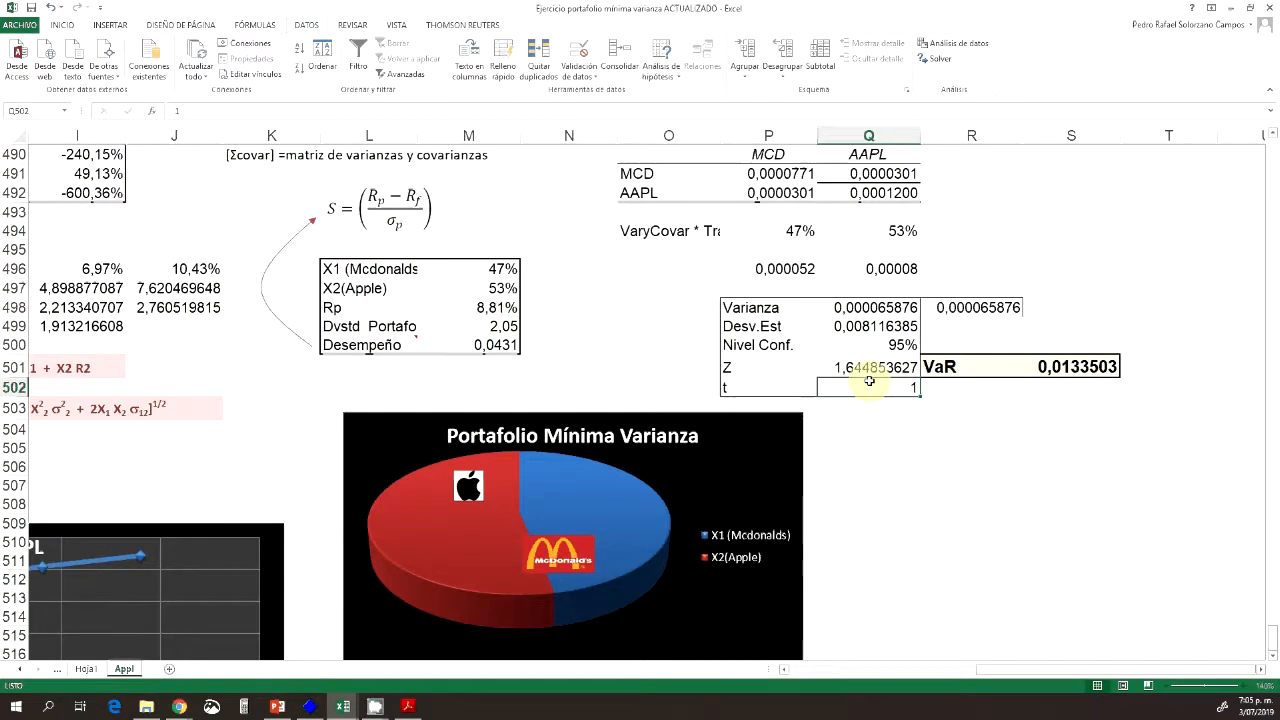
Compare the VaR equation and its variable definitions with the inputs table, and inspect the VaR formula in S501.
scroll(1189, 303, up, 9)
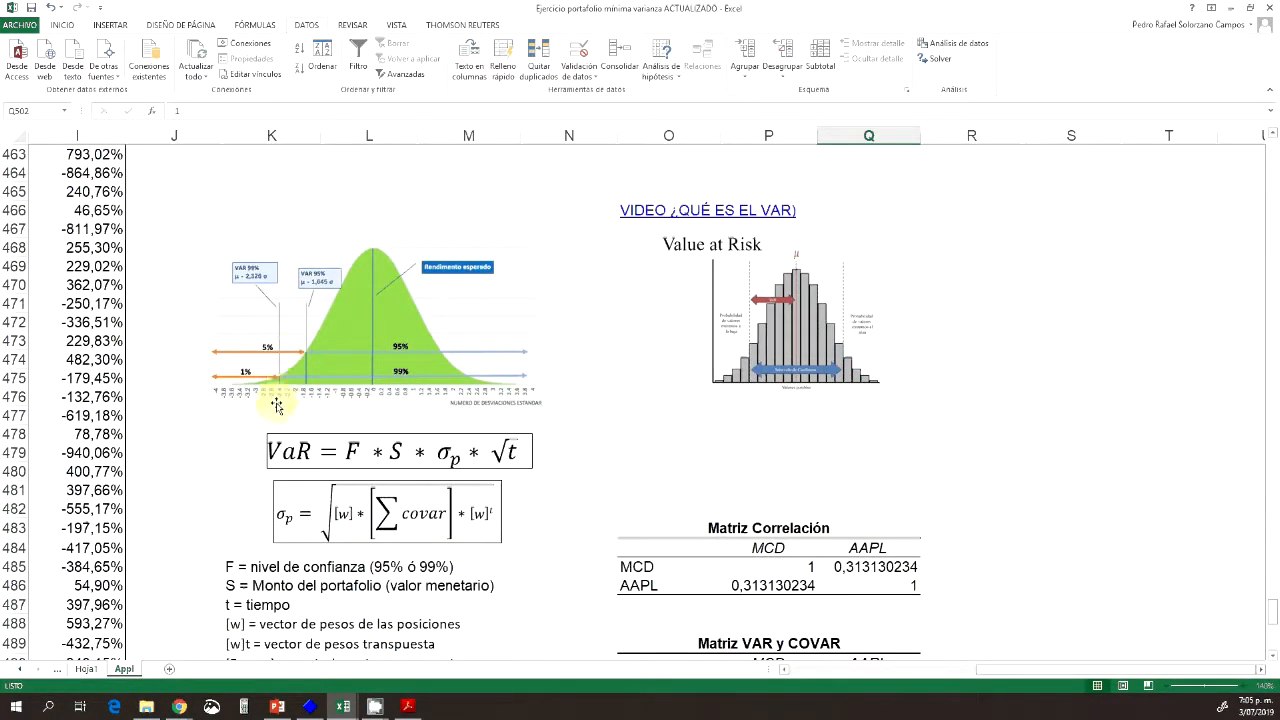
scroll(930, 440, down, 4)
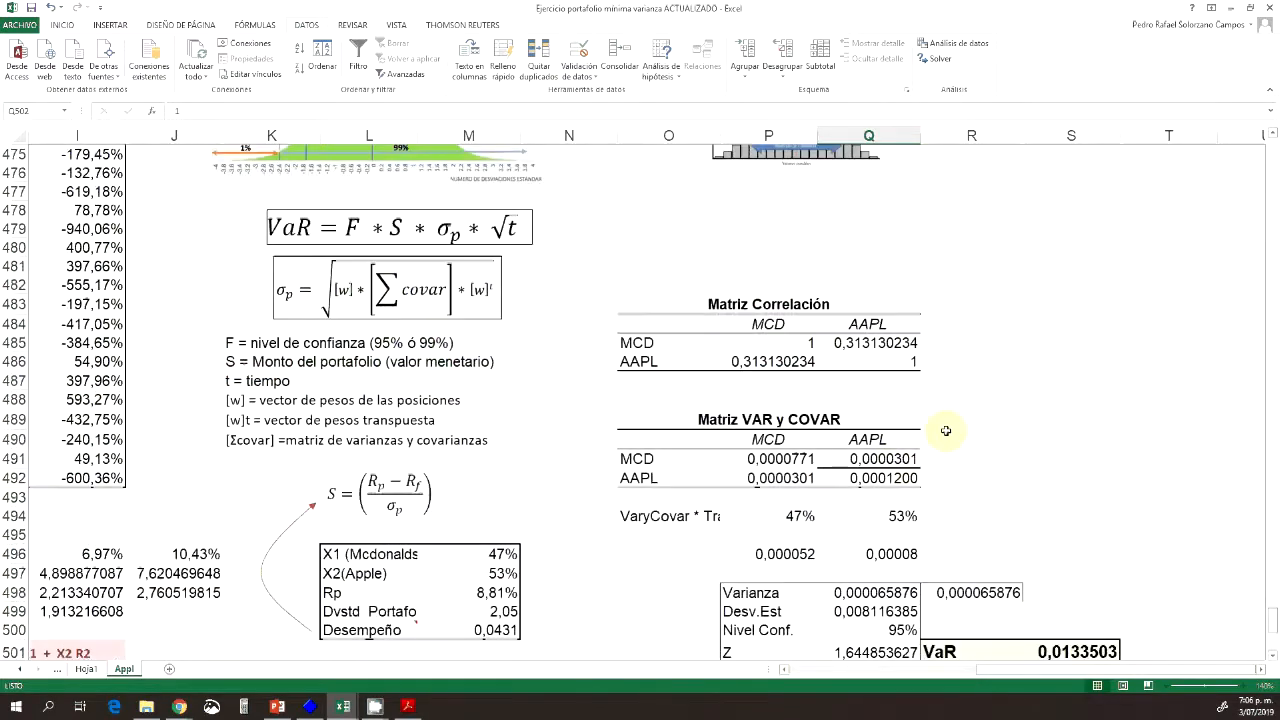
scroll(945, 430, down, 5)
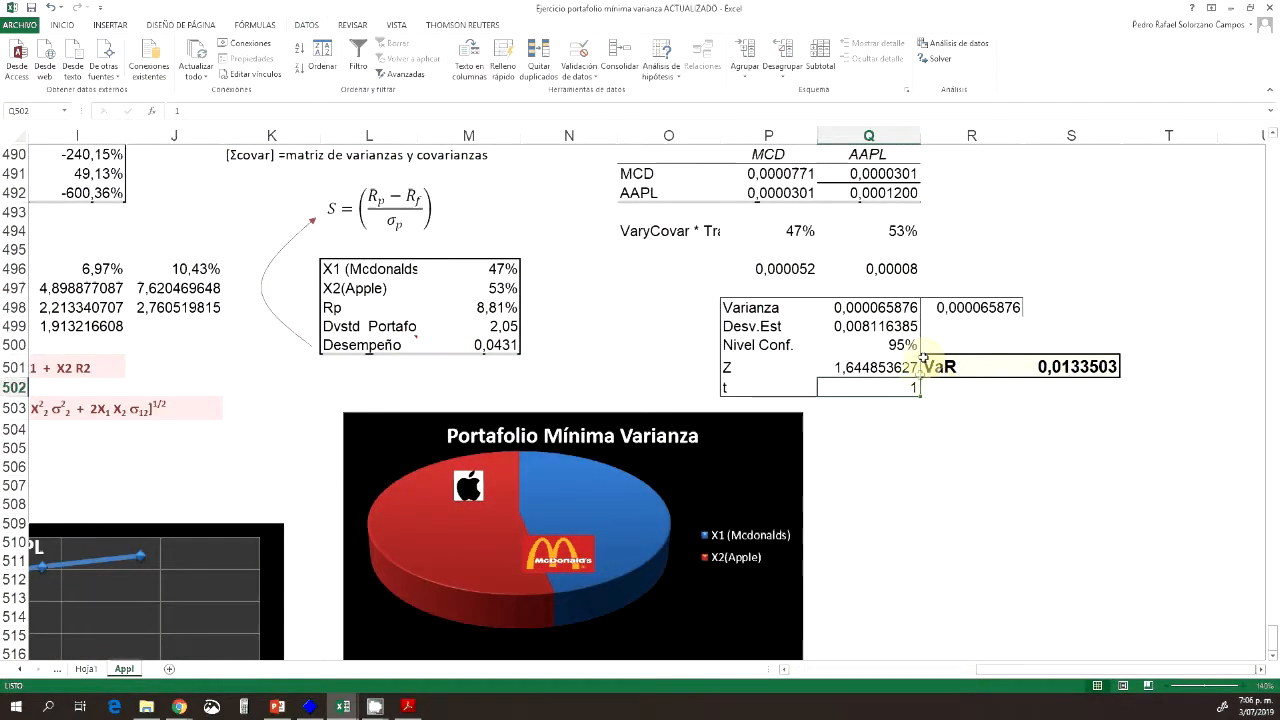
scroll(565, 292, up, 4)
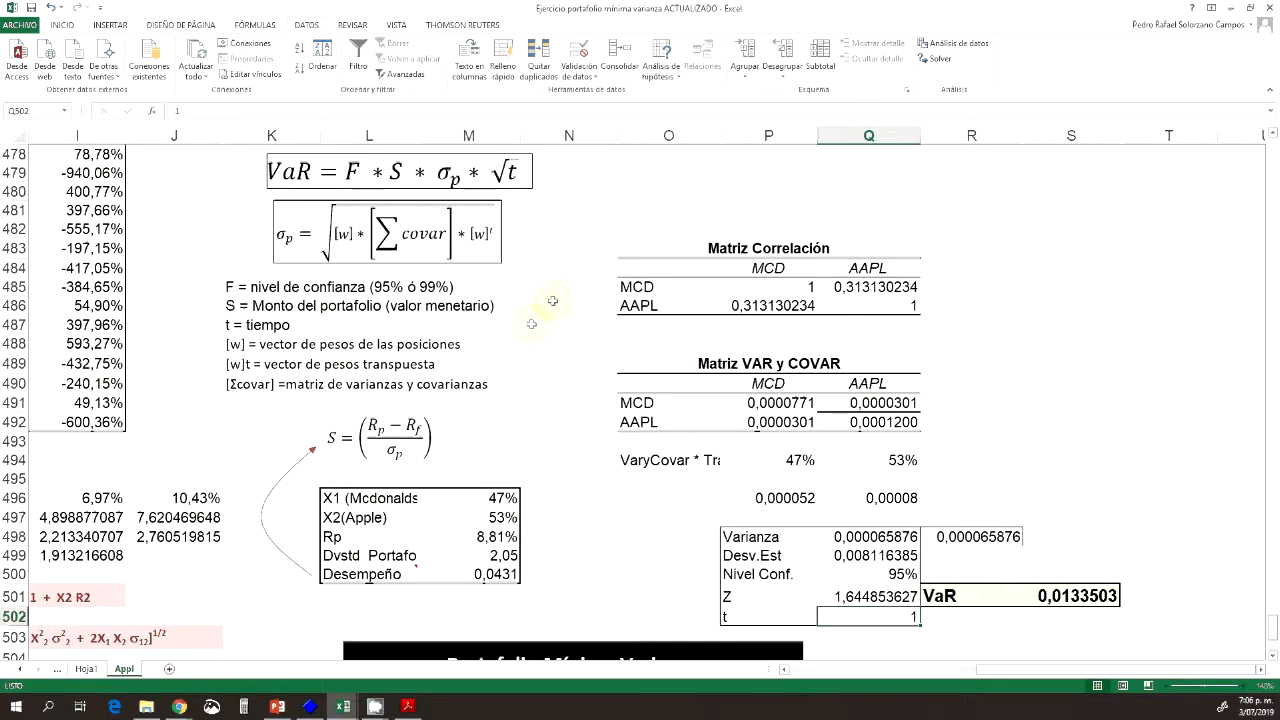
scroll(595, 323, down, 3)
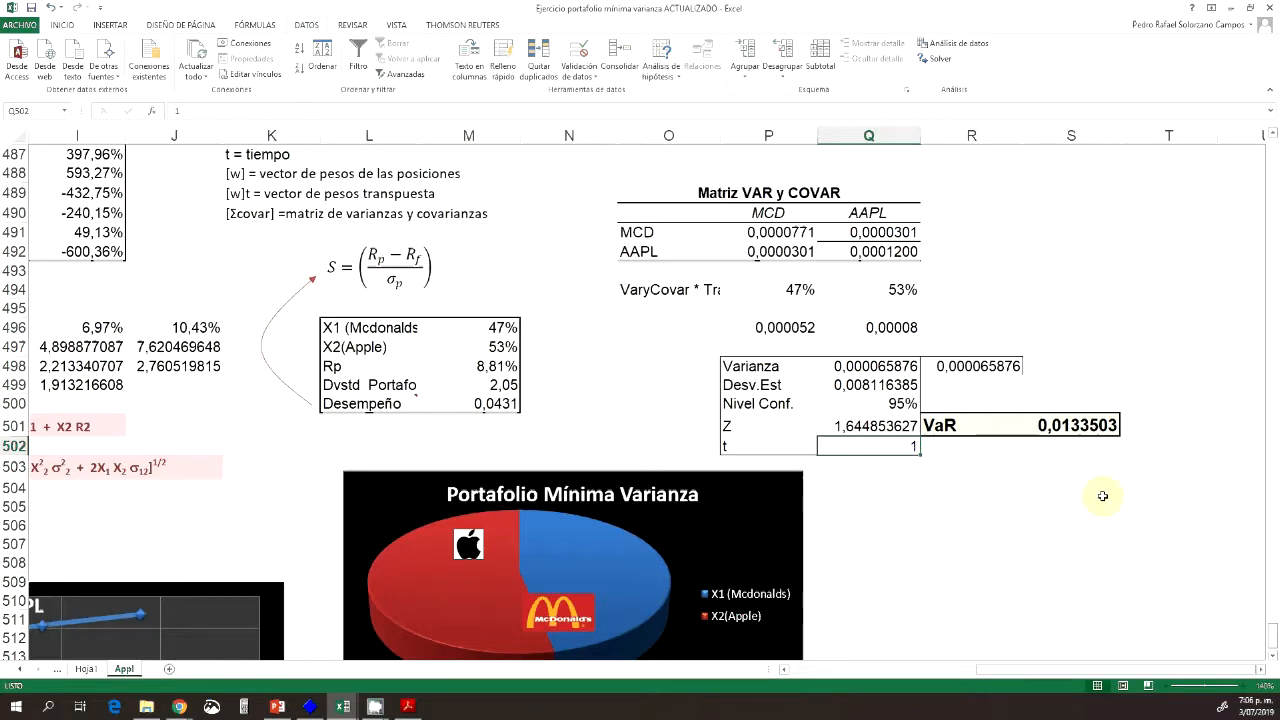
click(1068, 426)
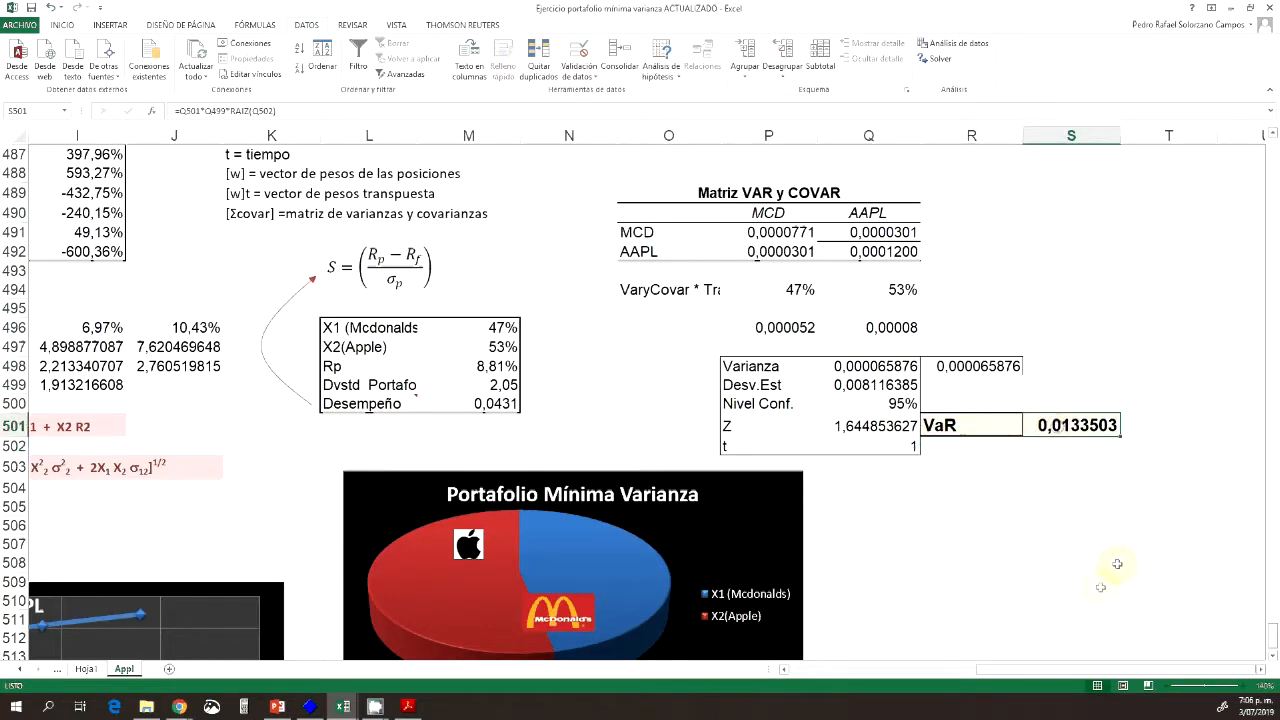
Compare each term of the S501 formula =Q501*Q499*RAIZ(Q502) with the VaR equation and variable definitions, leaving the formula as it is.
key(F2)
scroll(925, 475, up, 1)
scroll(925, 475, up, 3)
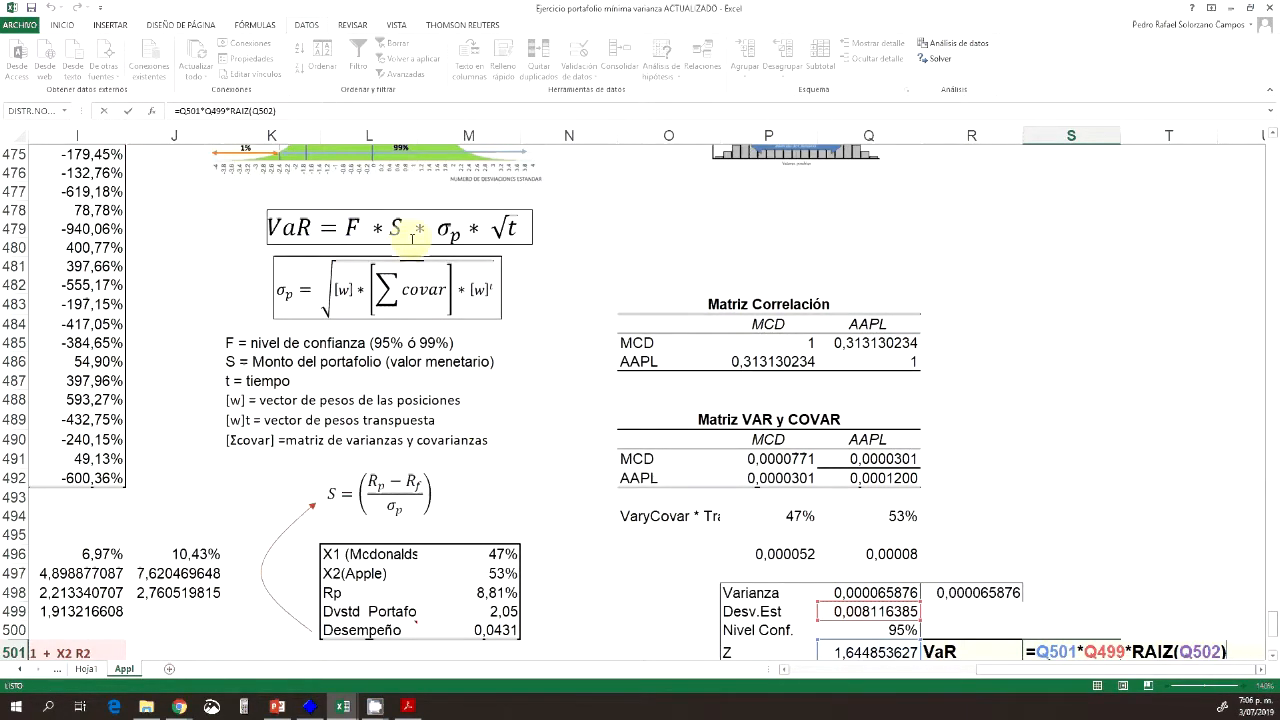
scroll(428, 232, down, 1)
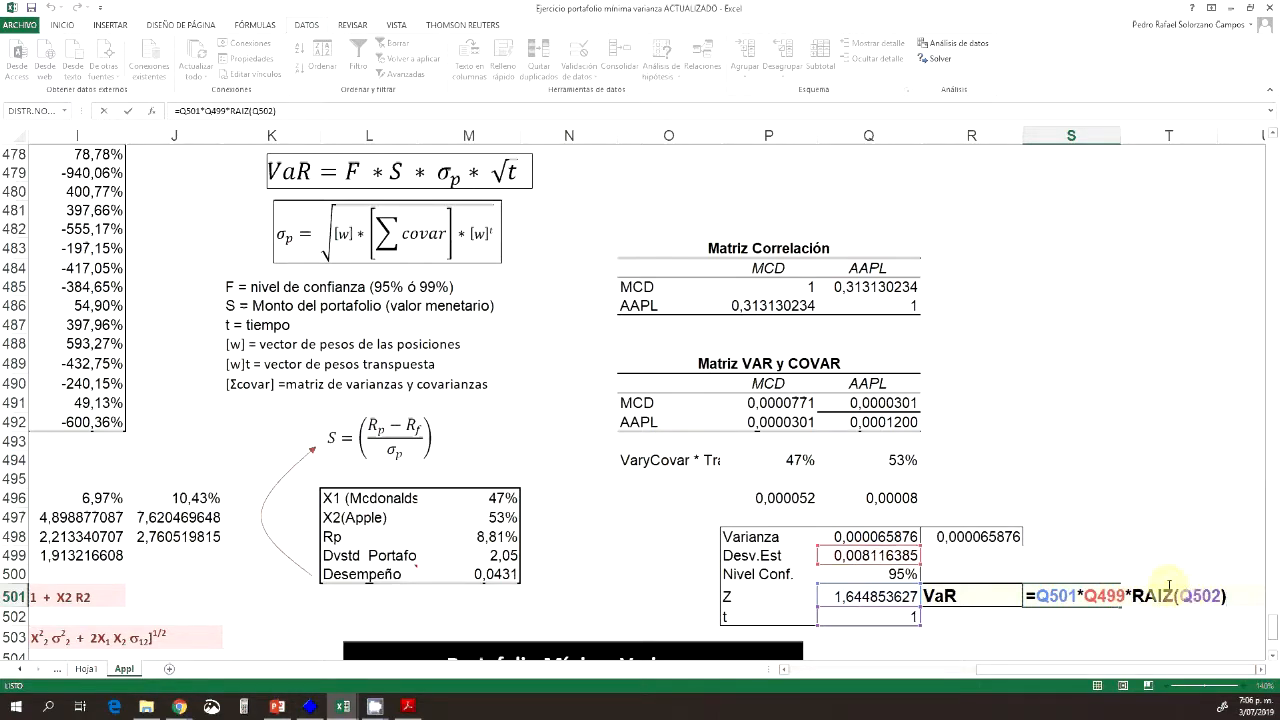
scroll(1160, 580, down, 2)
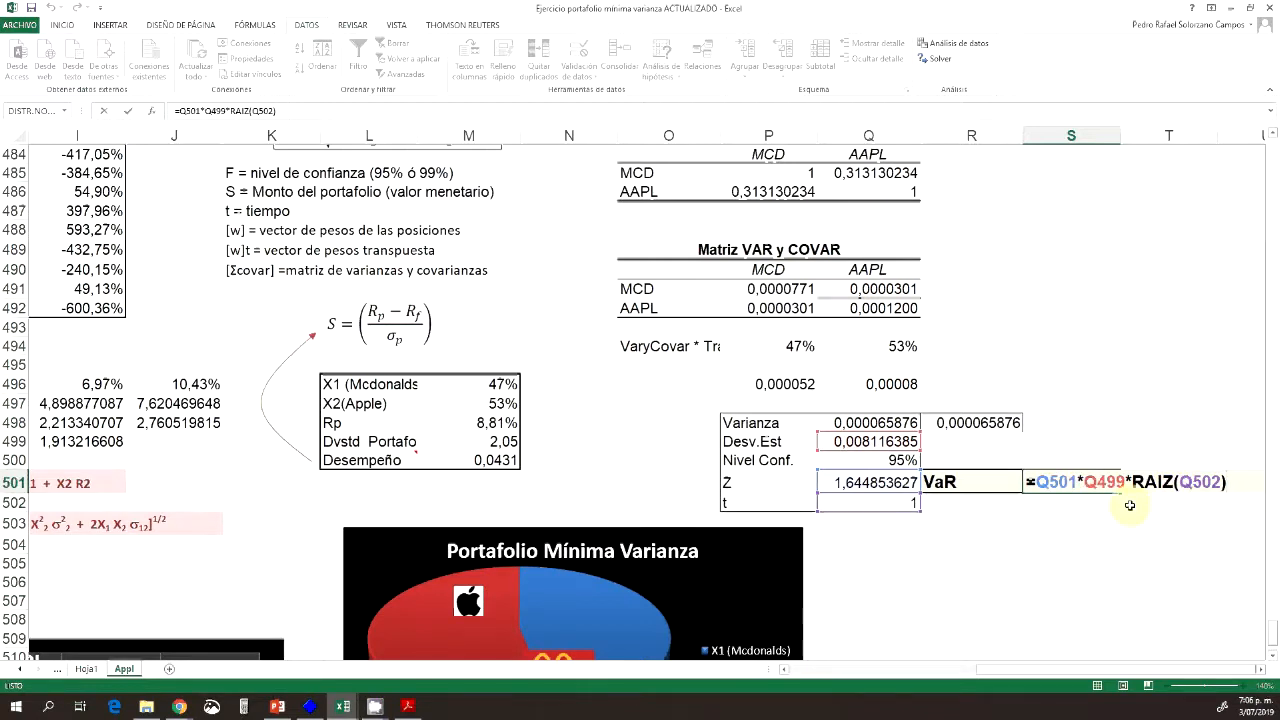
key(ctrl+Return)
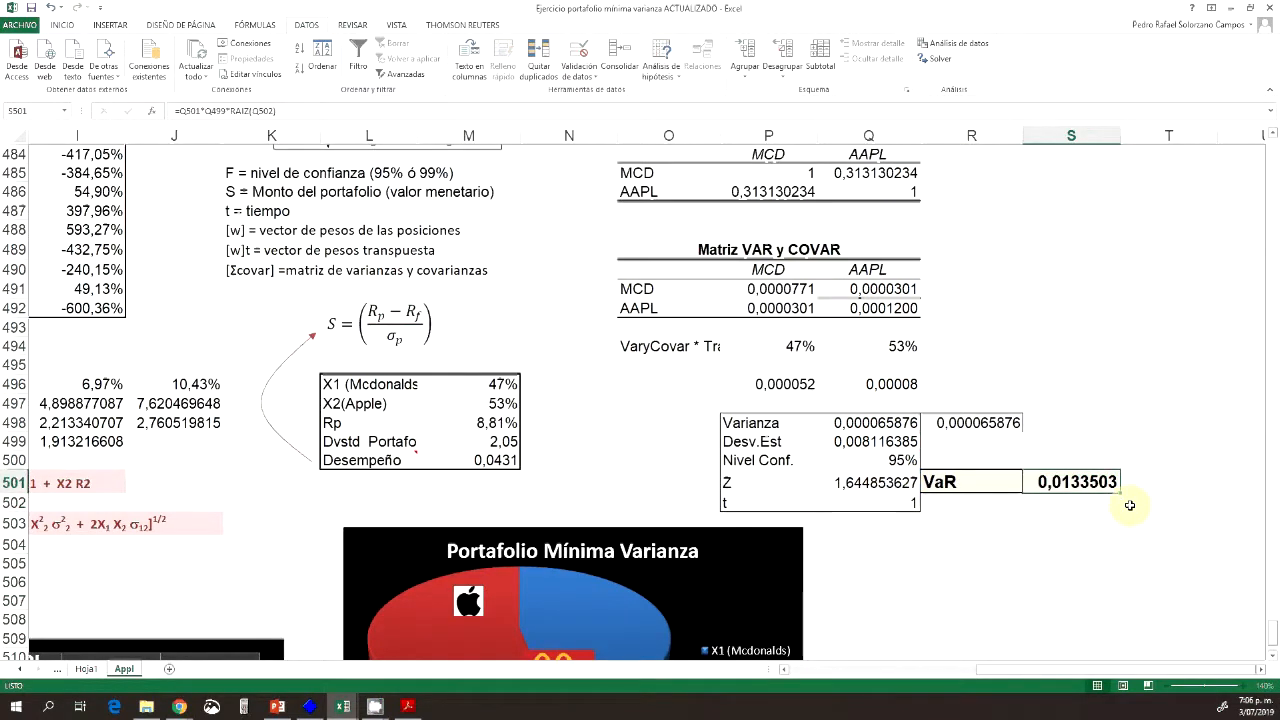
Enter the label portafolio in R503 and the amount 1000000 in S503, formatted with thousands separators.
click(1080, 524)
key(Left)
text(porta)
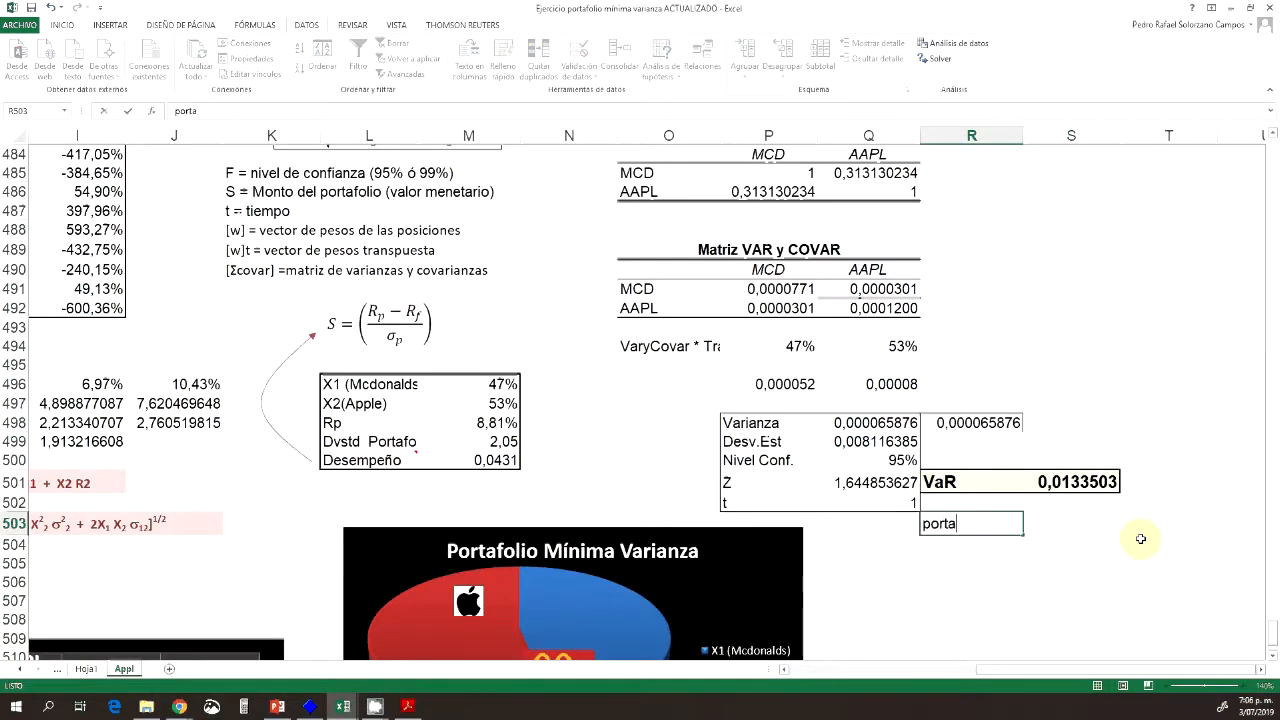
text(folio)
key(Right)
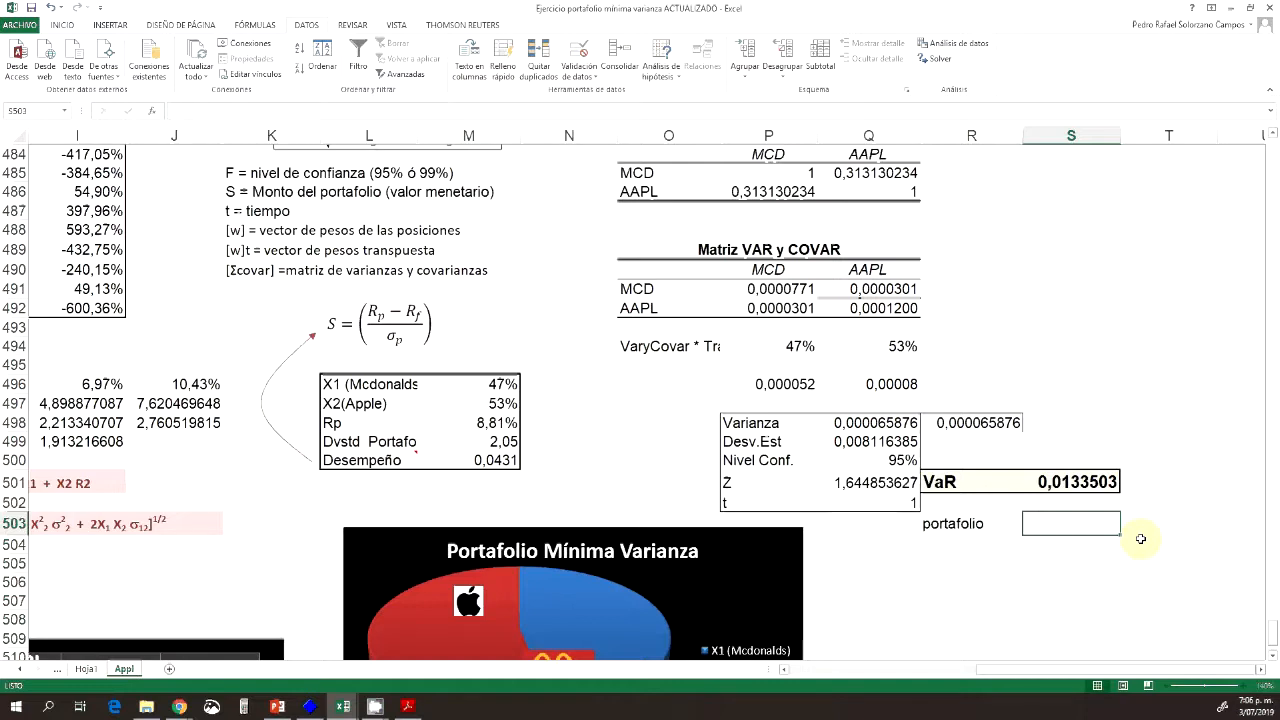
text(1000000)
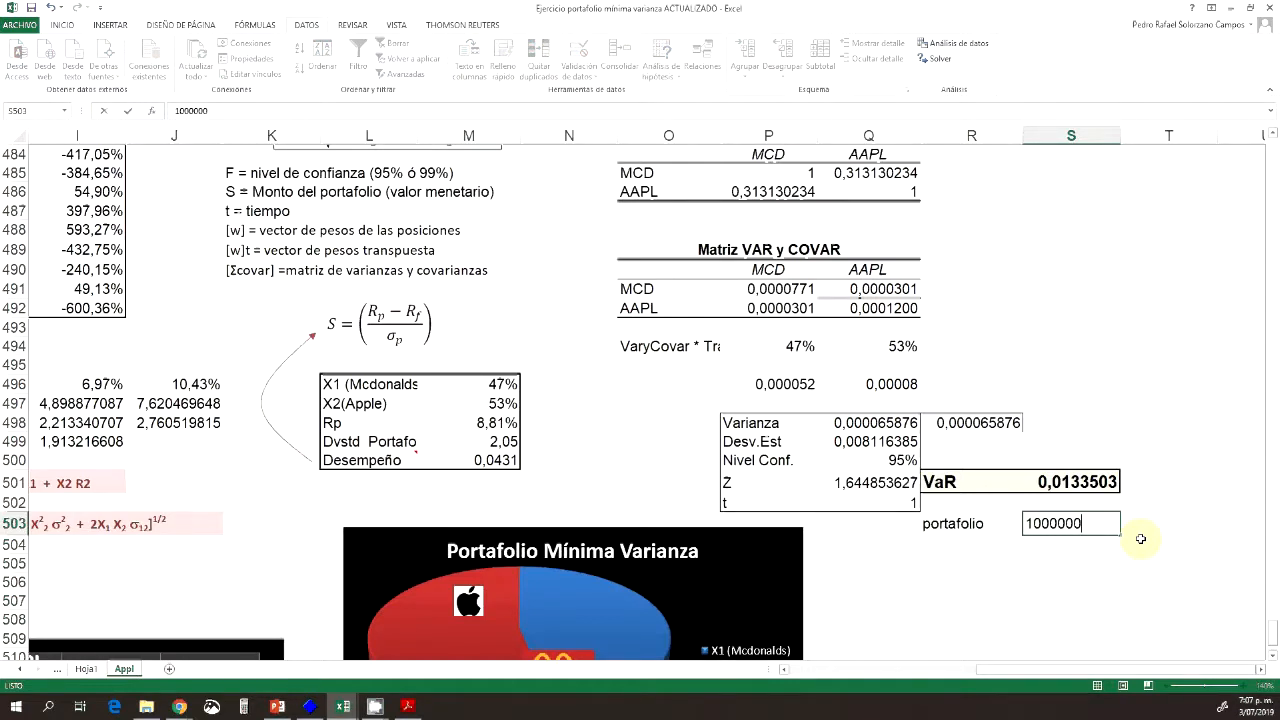
key(ctrl+Return)
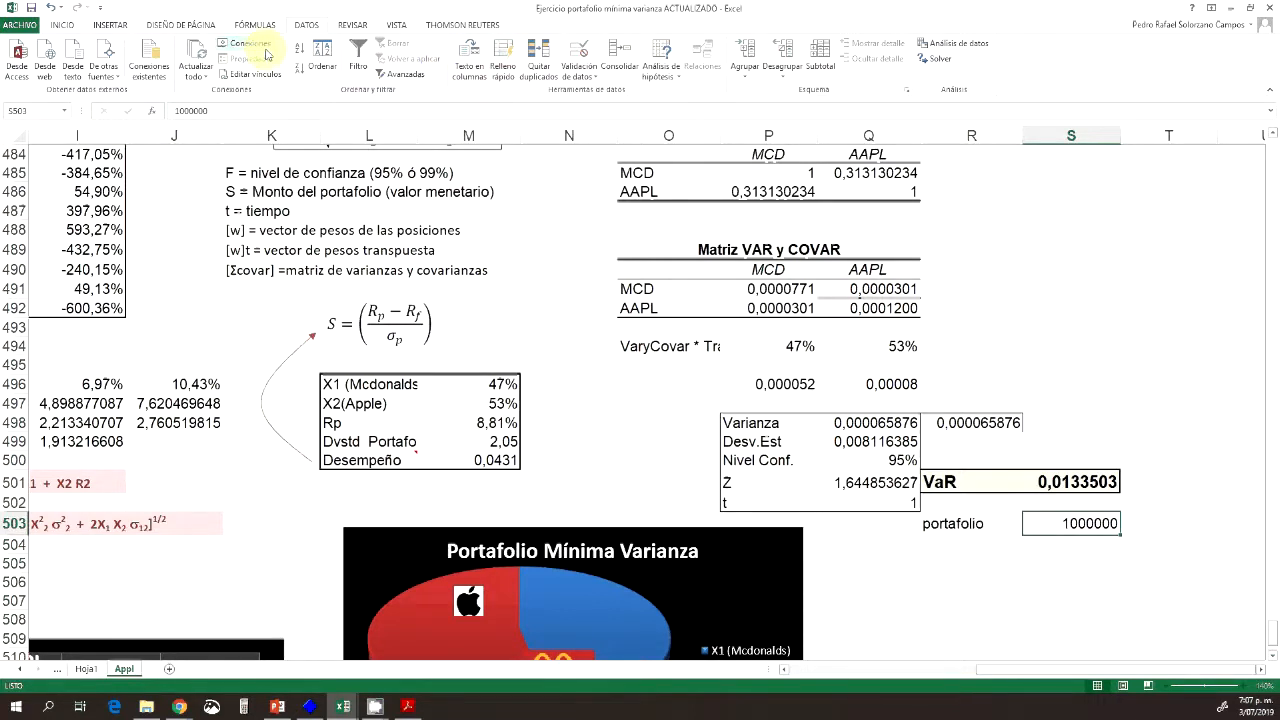
click(62, 25)
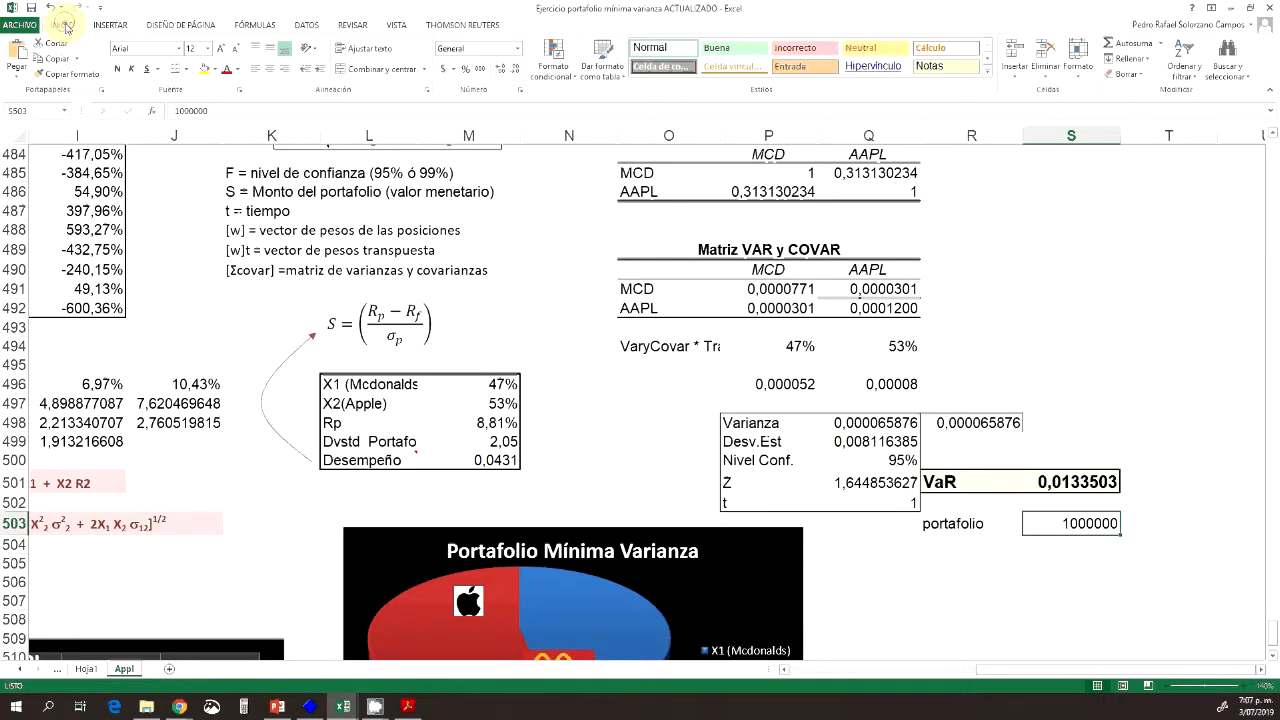
click(480, 68)
Calculate the monetary VaR in S505 with the formula =S503*S501.
click(1097, 558)
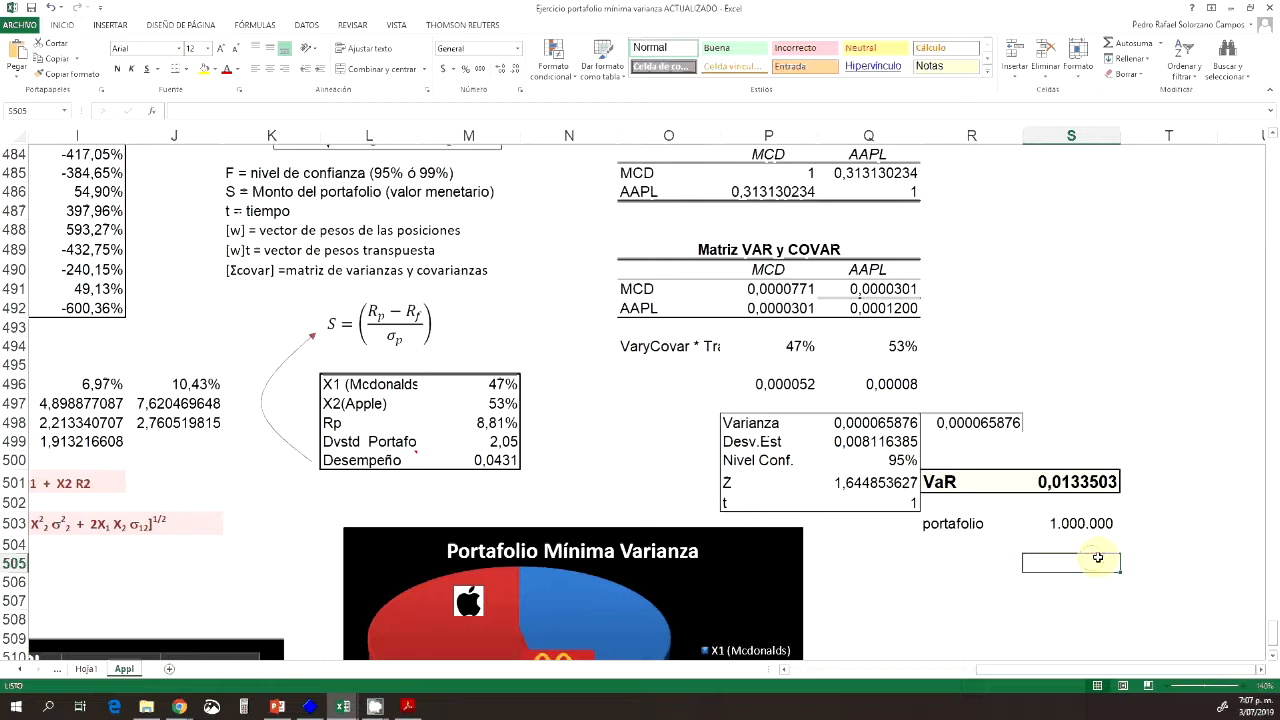
text(=)
key(Up)
key(Up)
text(*)
key(Up)
key(Up)
key(Up)
key(Up)
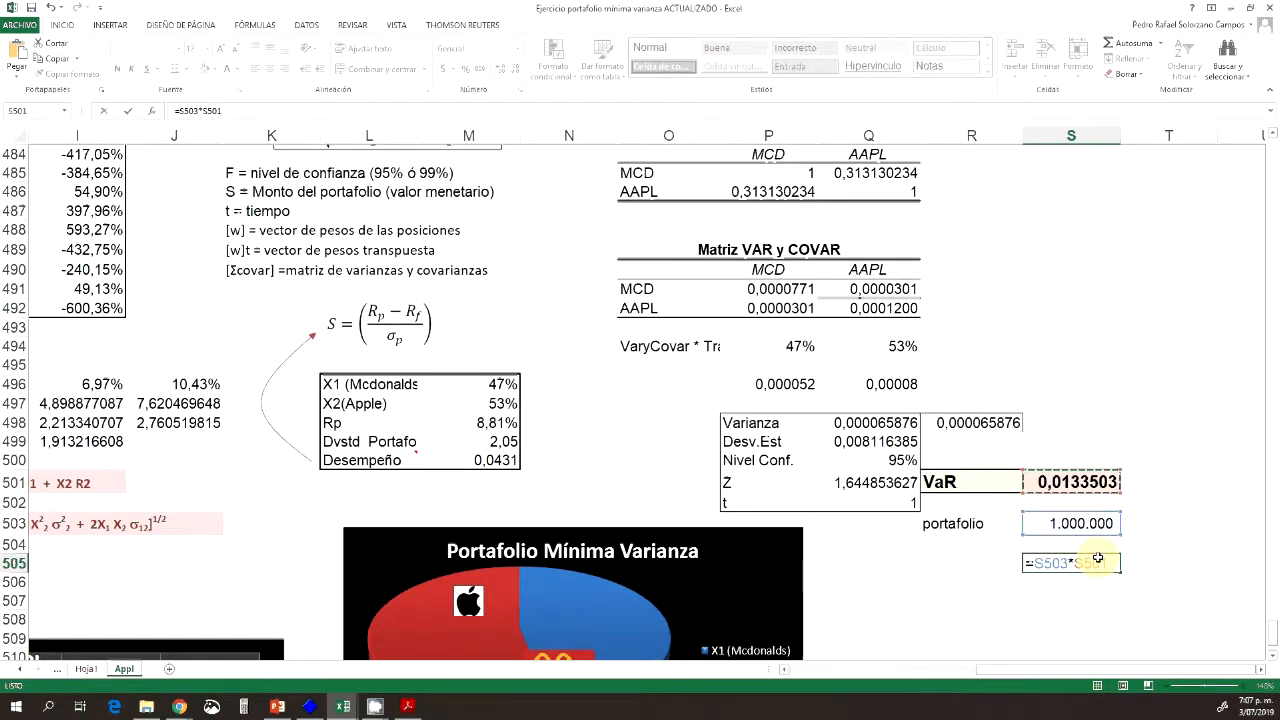
key(Return)
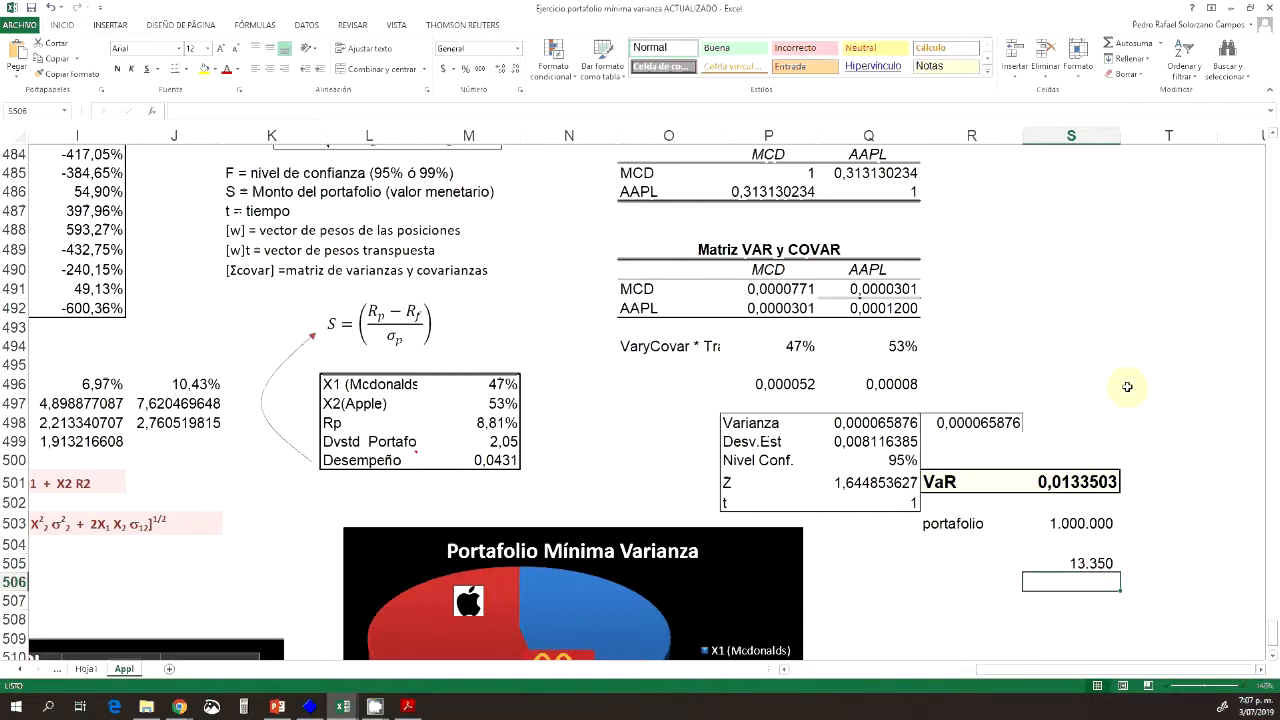
Check the monetary VaR in S505 against the VaR in S501, and set the time t in Q502 to 10.
click(1111, 566)
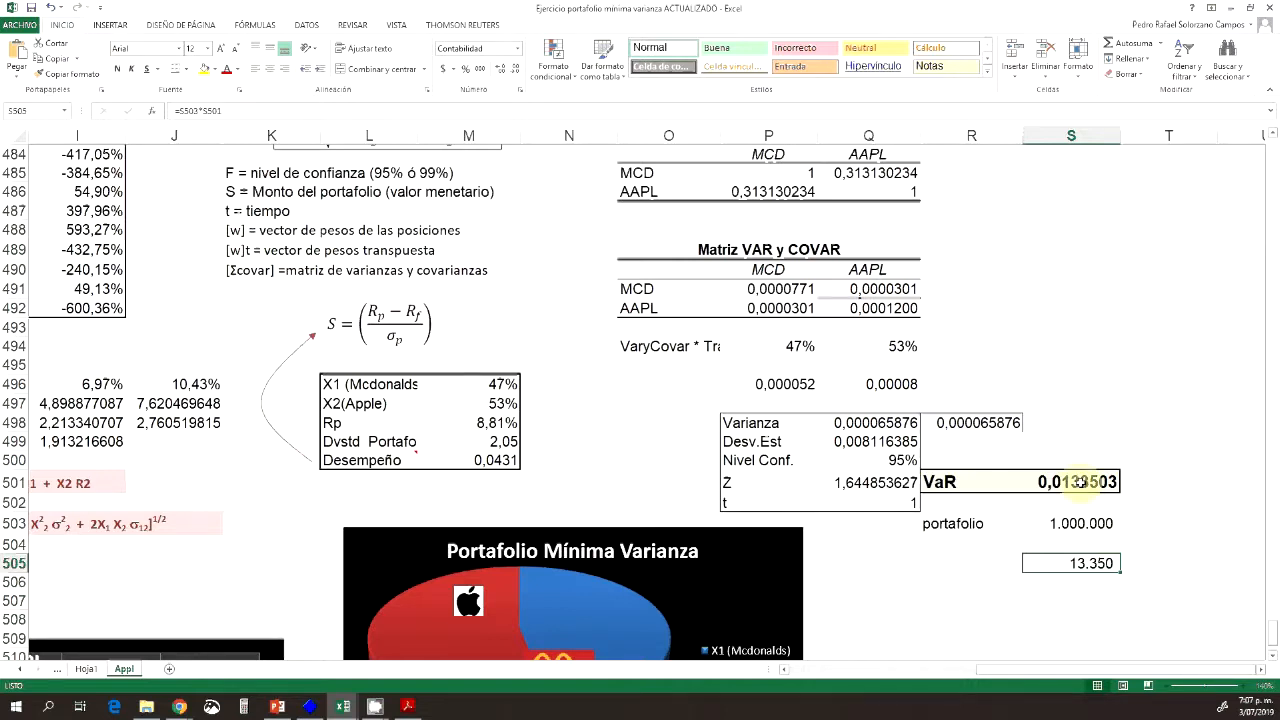
click(1078, 482)
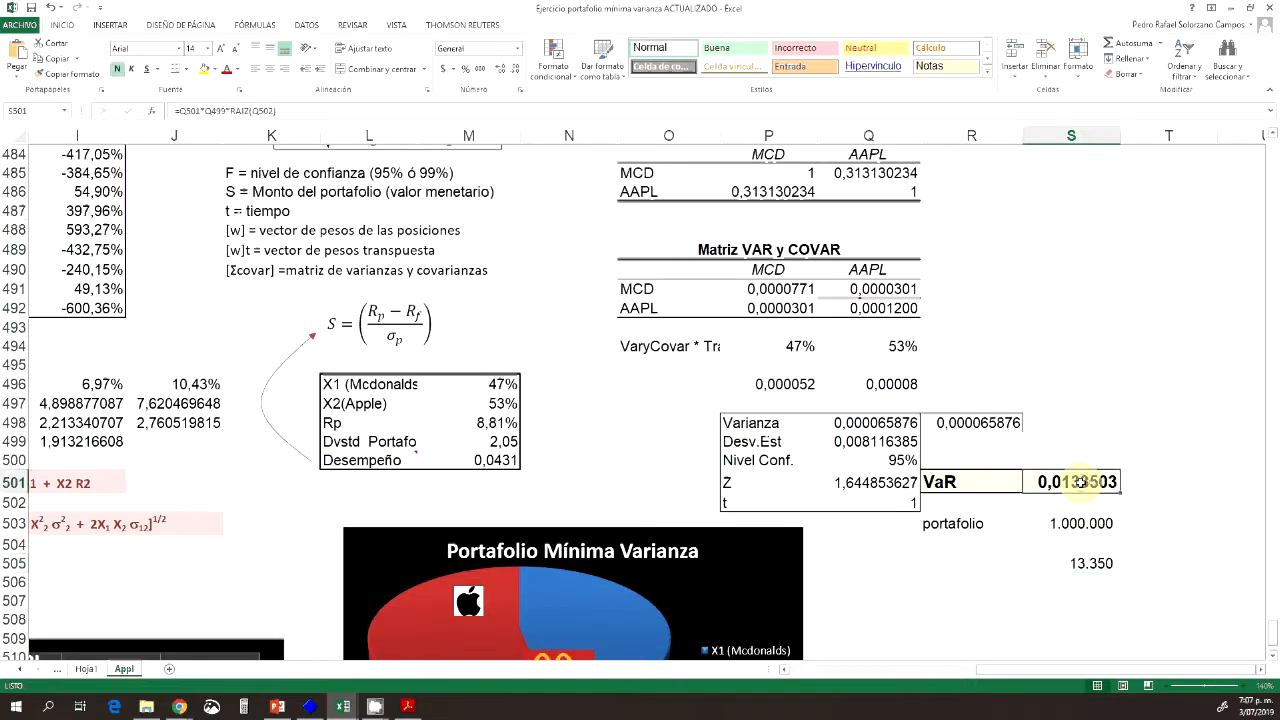
click(1105, 564)
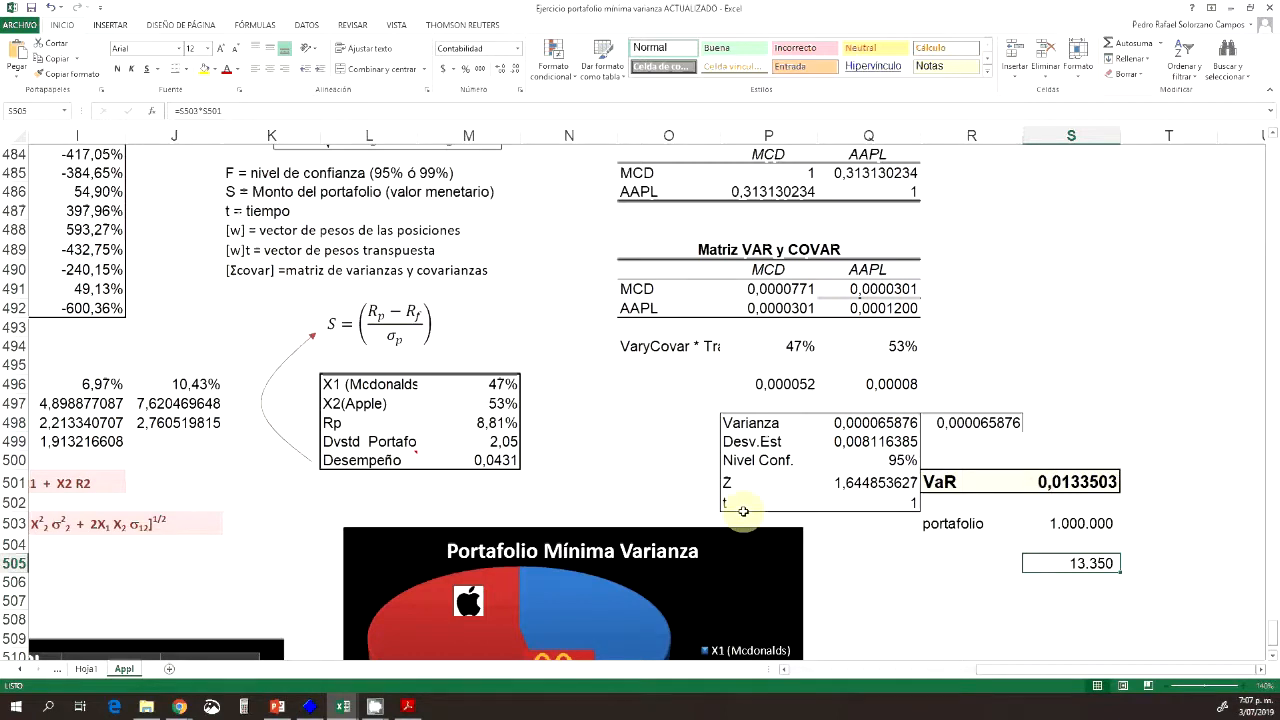
click(910, 503)
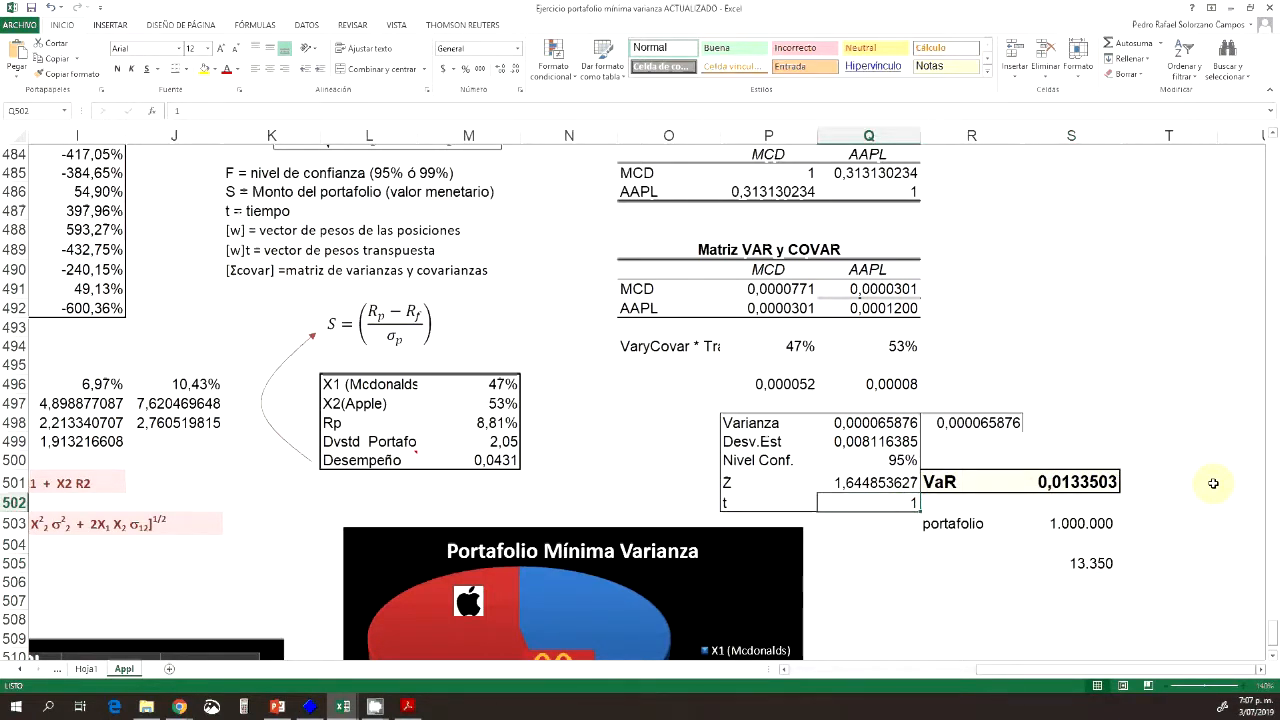
text(10)
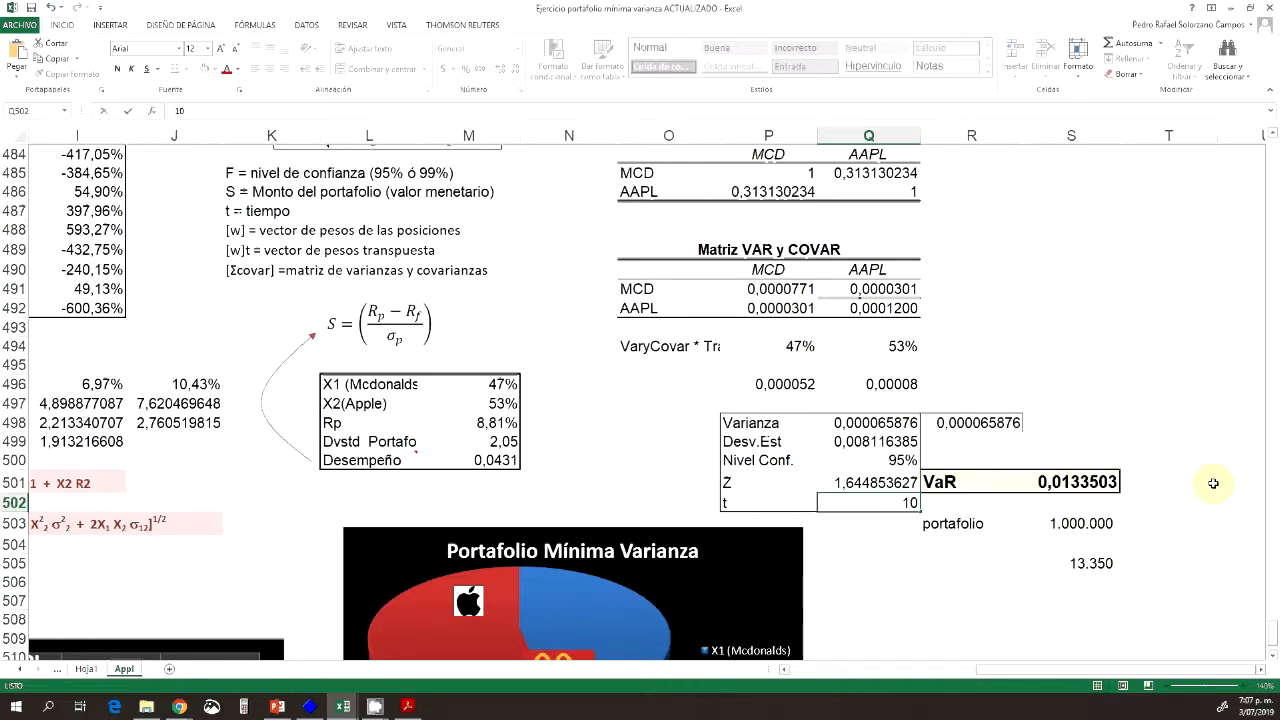
key(Return)
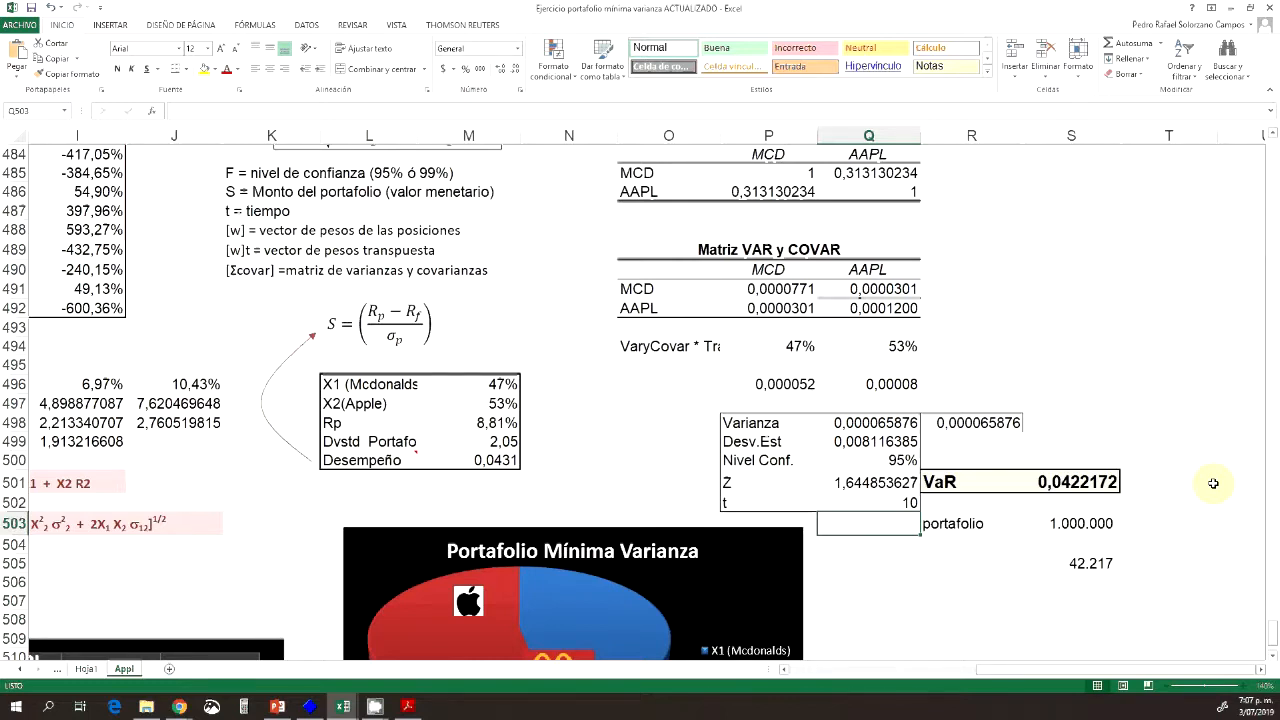
Set the confidence level (Nivel Conf.) in Q500 to 99% and check the monetary VaR in S505.
scroll(1016, 548, down, 2)
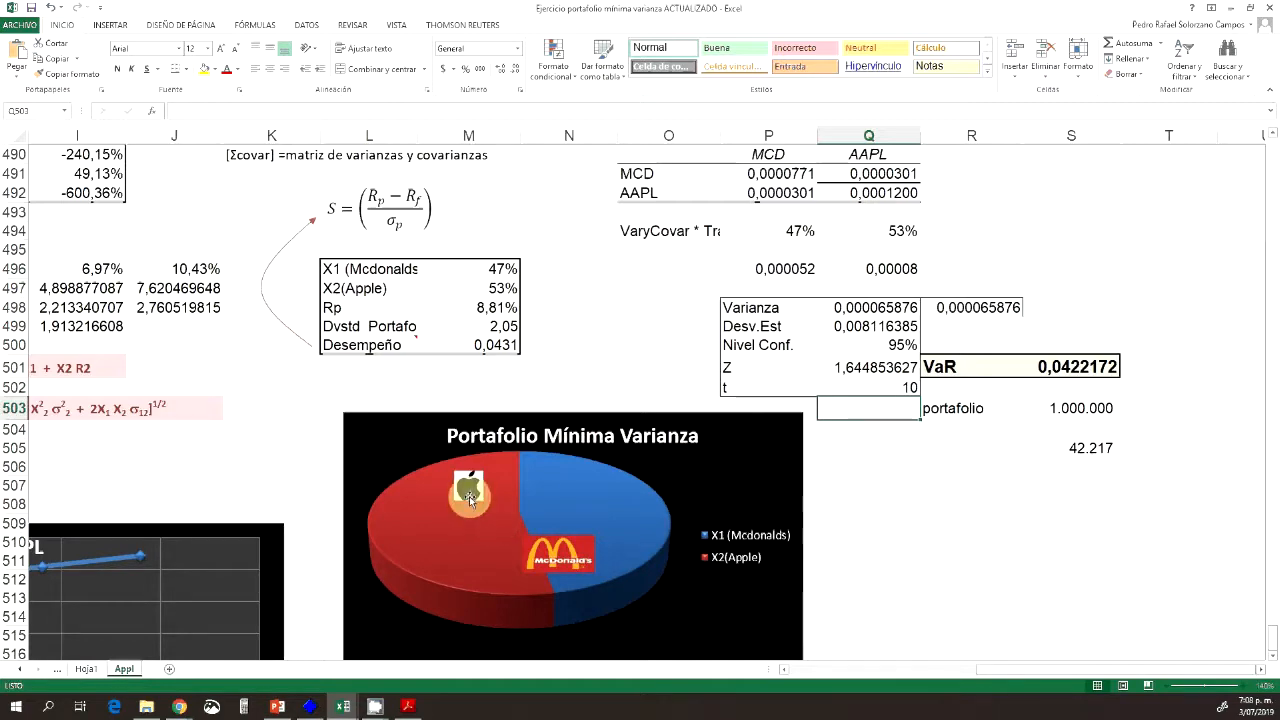
scroll(943, 512, up, 2)
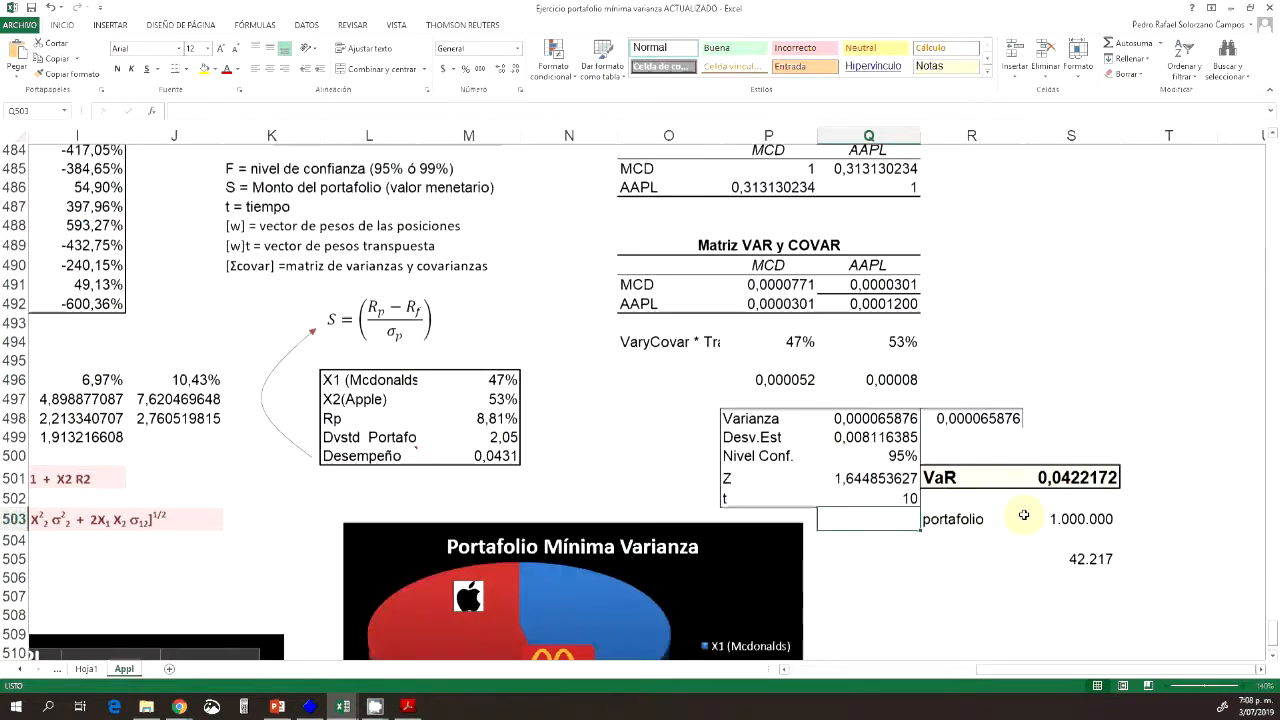
click(888, 466)
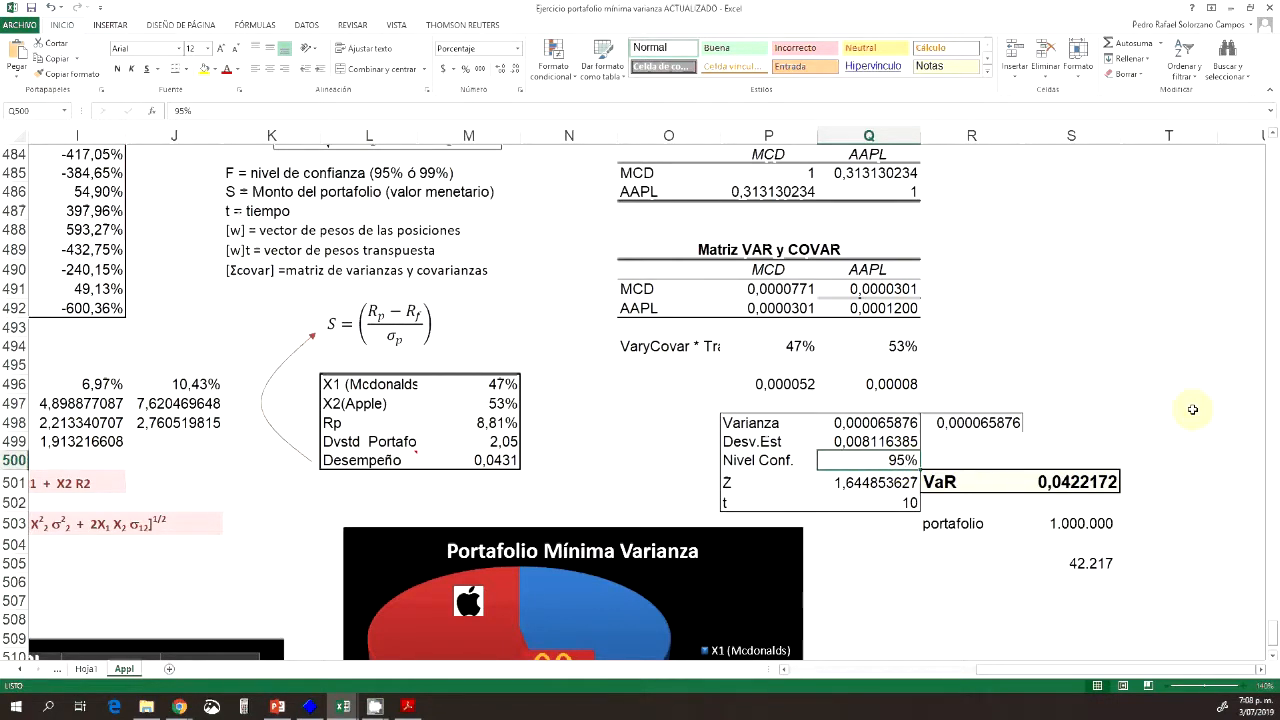
text(99)
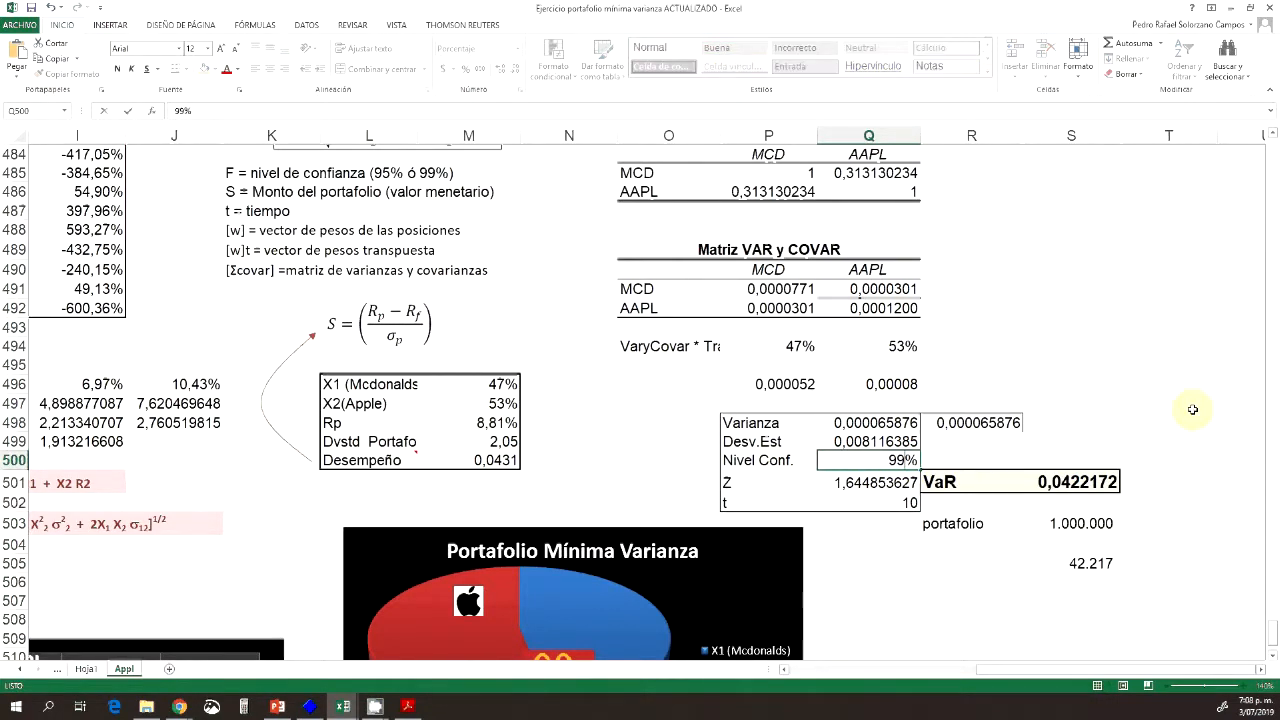
key(Return)
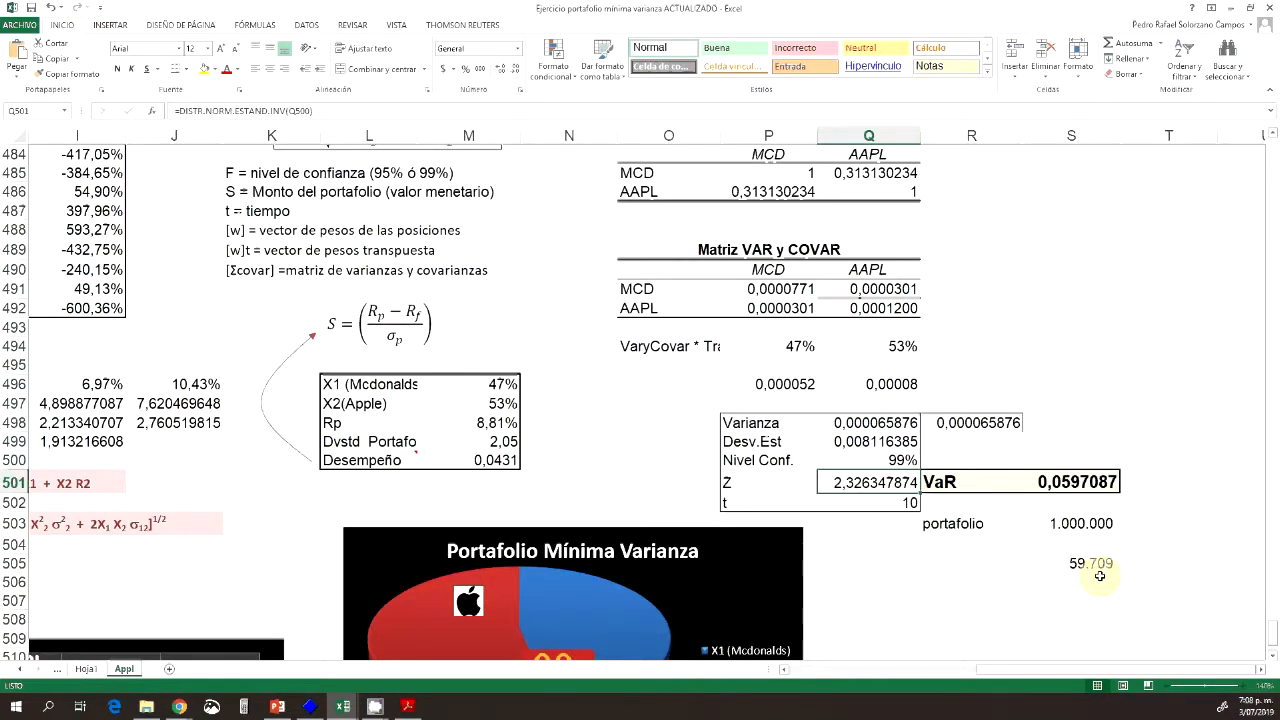
click(1018, 566)
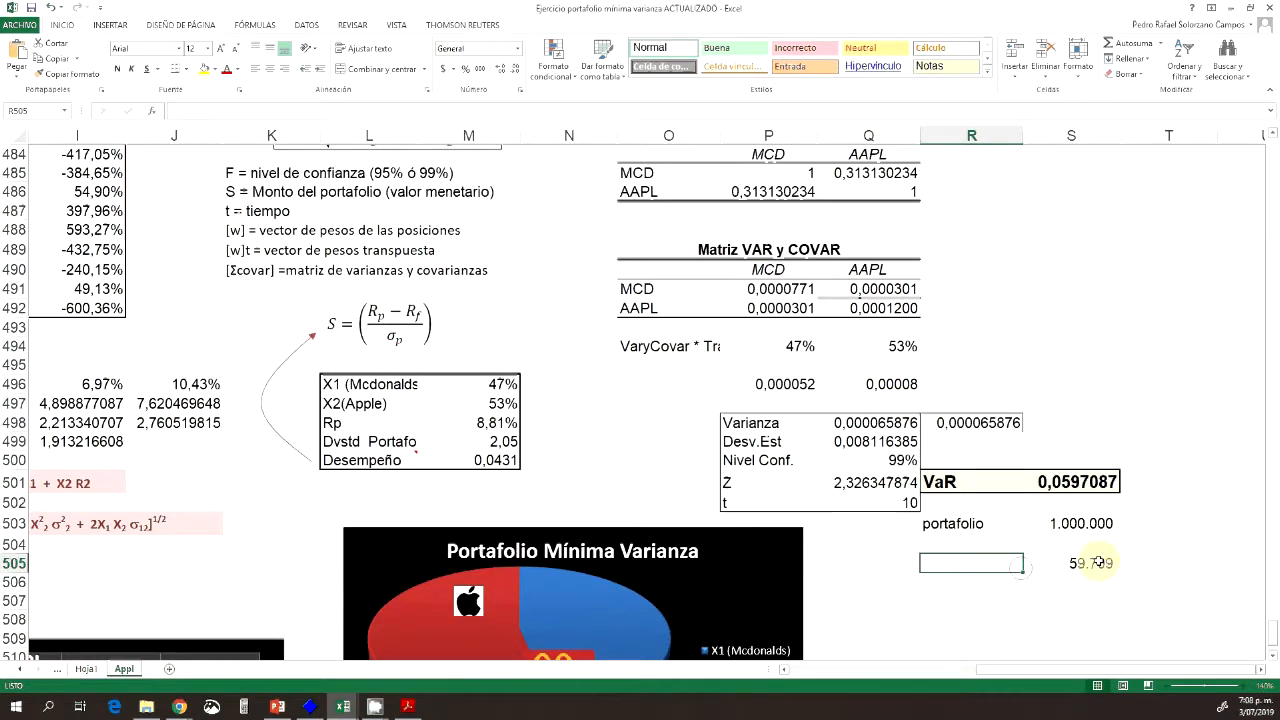
click(1098, 563)
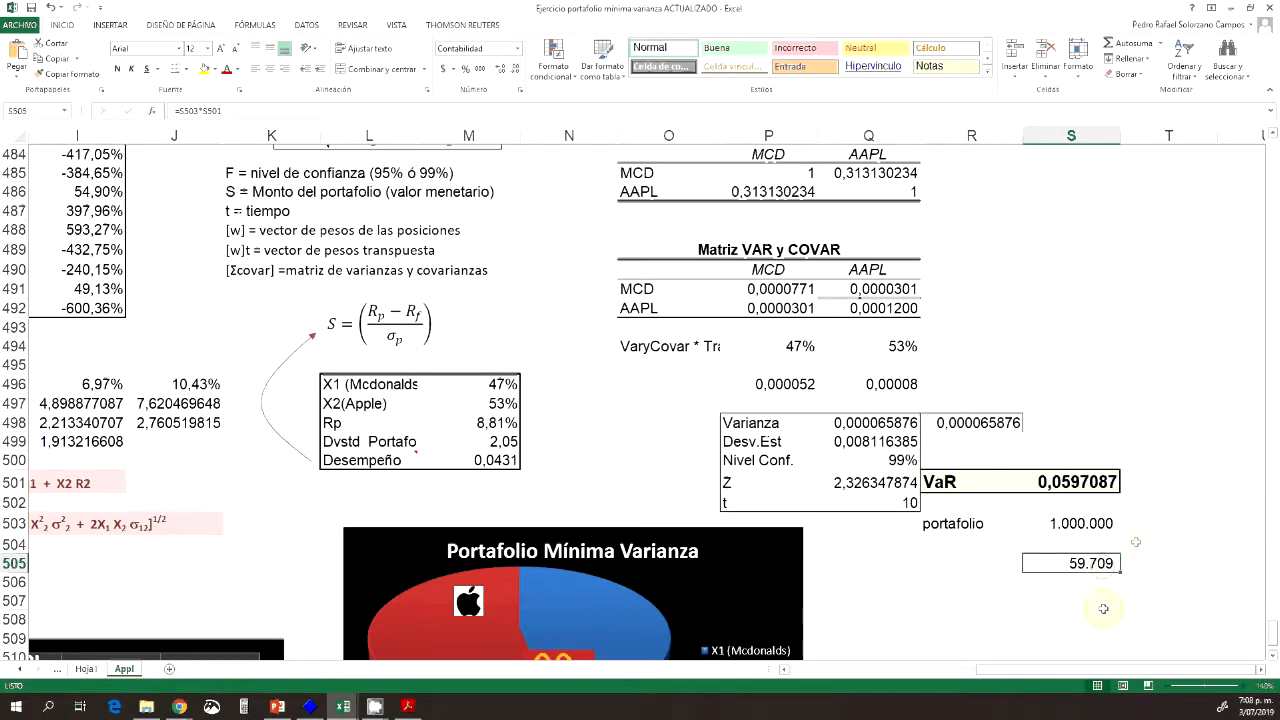